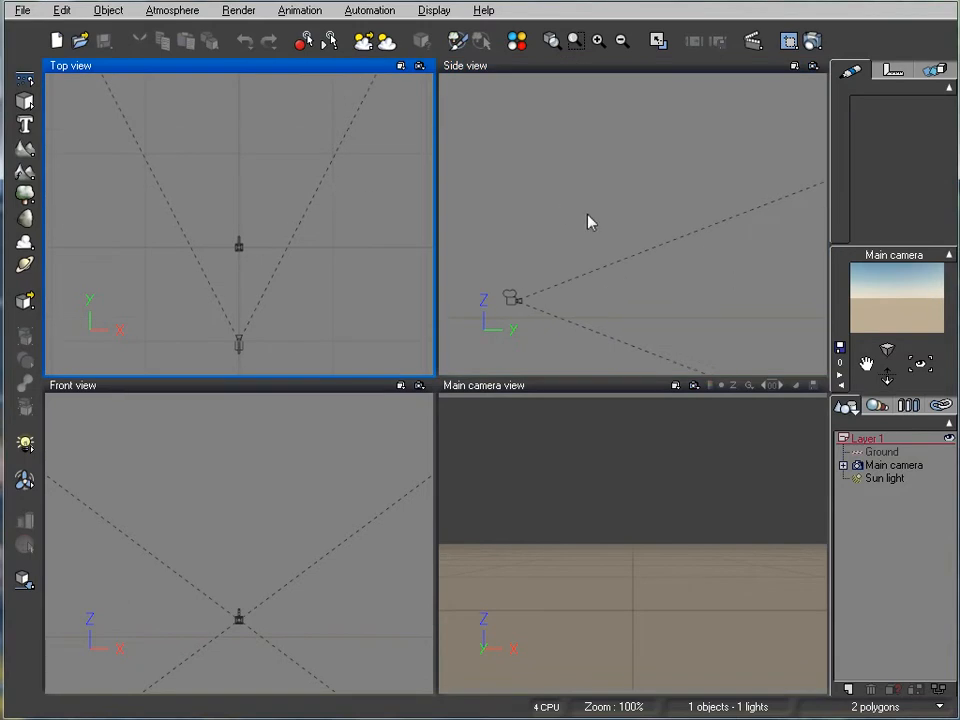
Step: Unlock the main camera's height and raise the camera to about 20.7 m above the ground
right_drag(588, 222, 694, 206)
scroll(672, 287, down, 2)
right_drag(672, 287, 675, 324)
drag(596, 261, 665, 316)
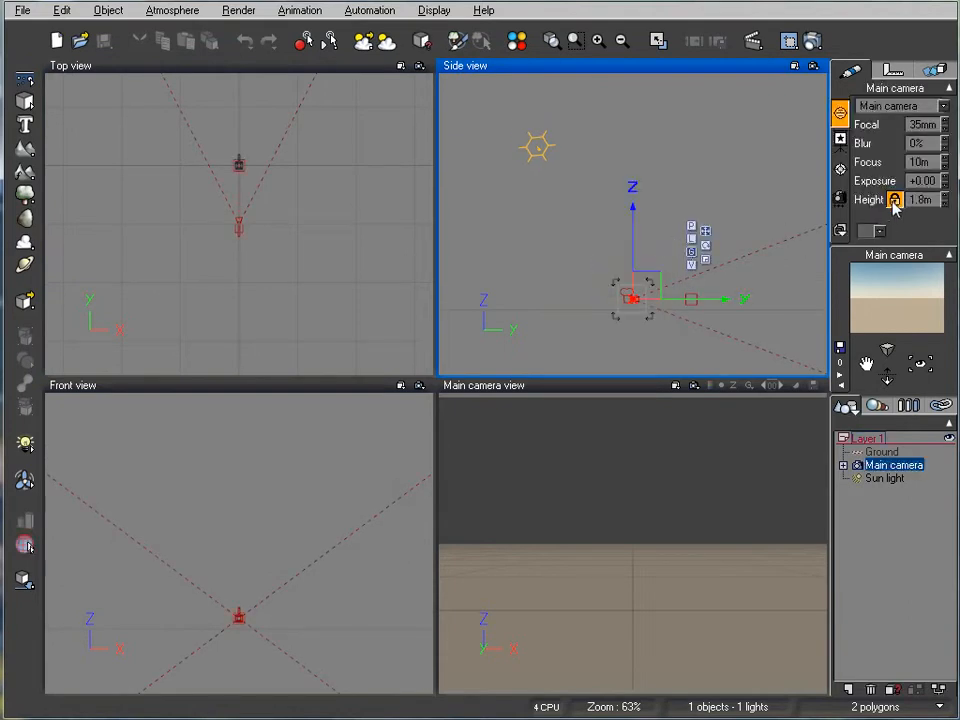
drag(644, 280, 620, 188)
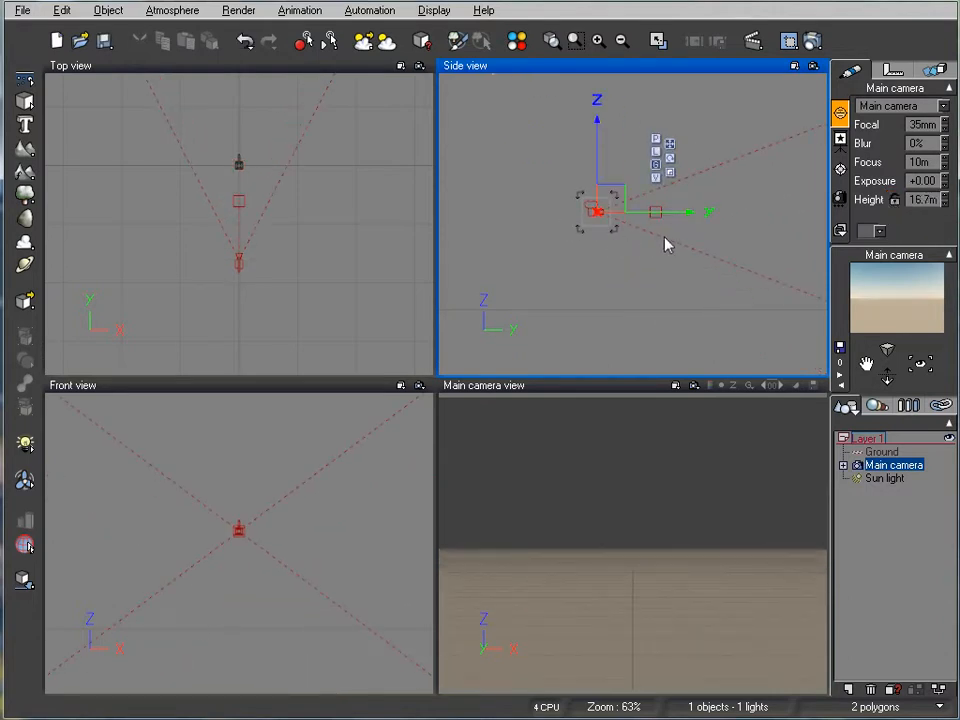
right_drag(688, 238, 655, 286)
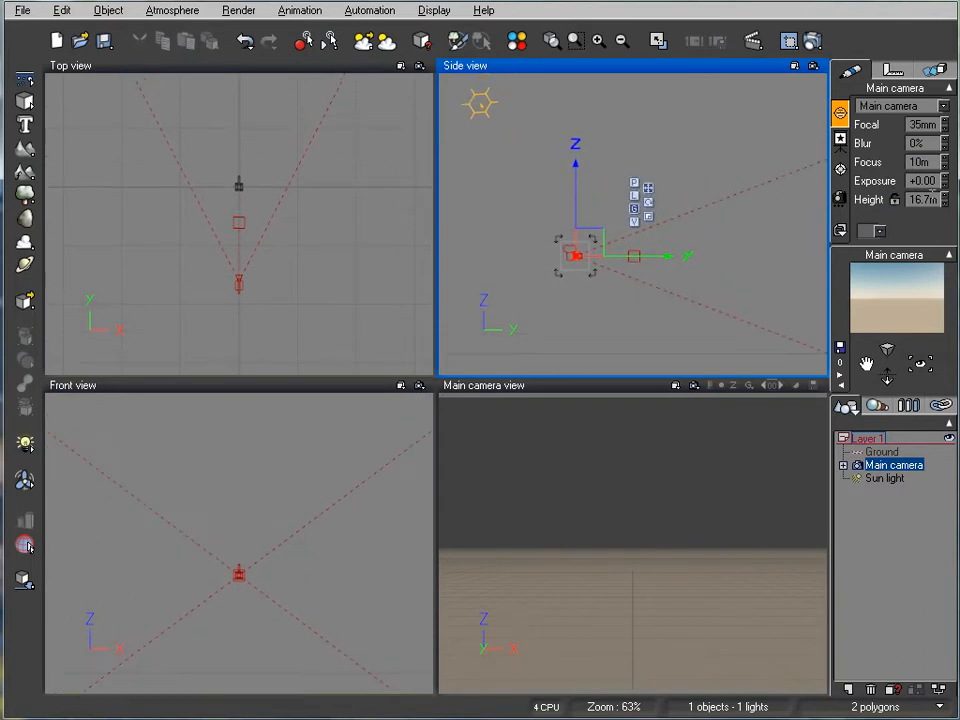
drag(580, 246, 583, 217)
right_drag(705, 269, 643, 258)
Step: Add a standard terrain and place it ahead of the camera, slightly left of its line of sight
right_drag(307, 197, 347, 261)
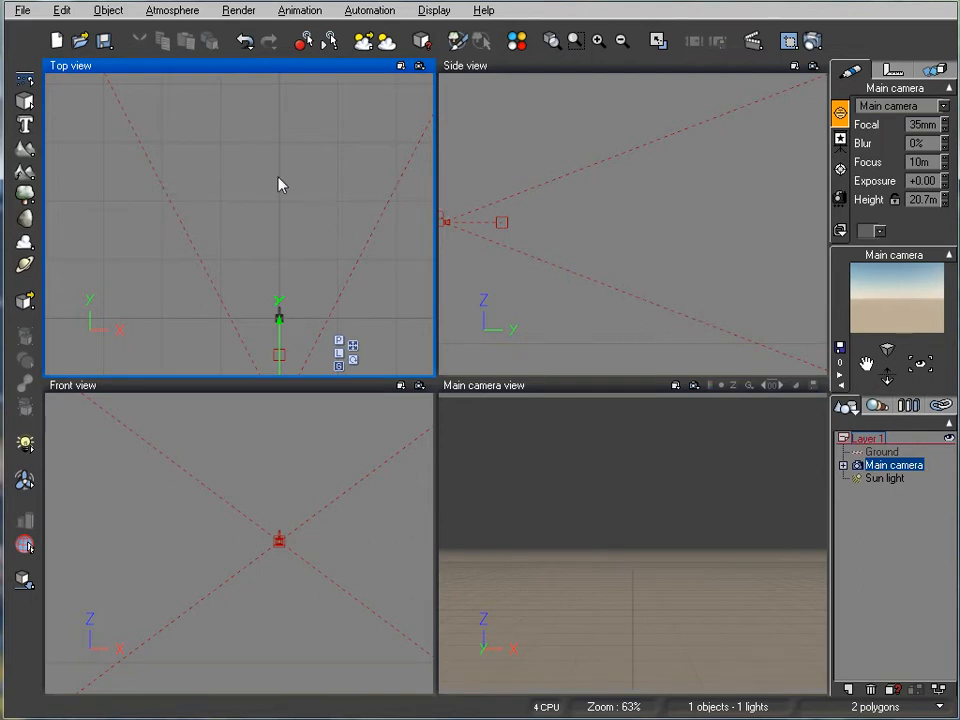
right_drag(181, 150, 170, 179)
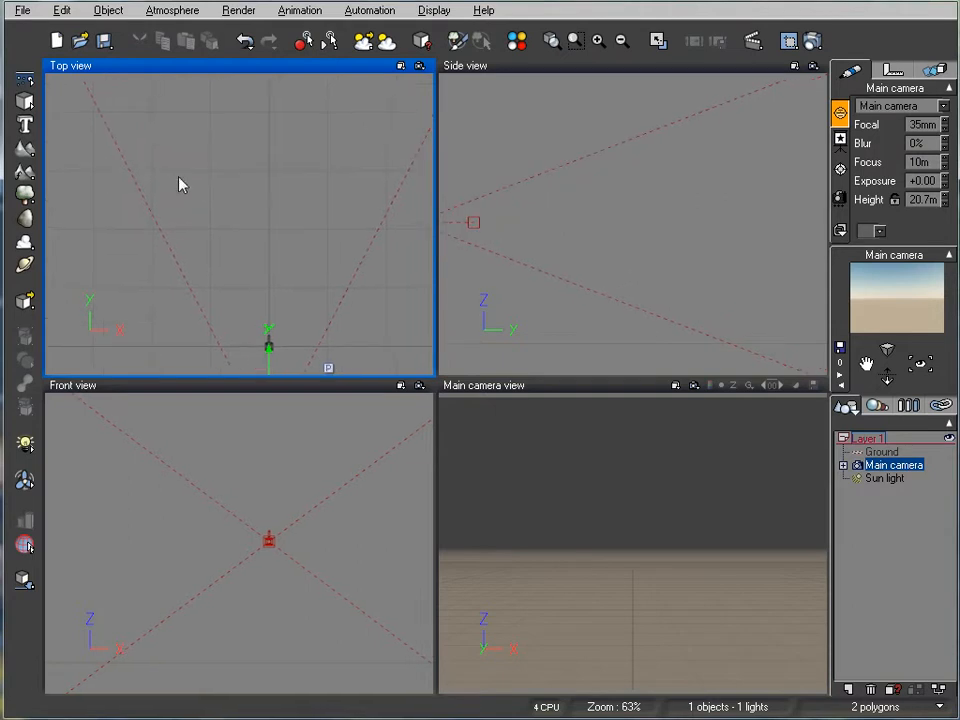
click(25, 148)
right_drag(251, 208, 317, 208)
drag(317, 208, 324, 122)
scroll(270, 190, down, 5)
drag(292, 160, 237, 153)
Step: Open the terrain for editing and raise its resolution to 1024x1024
right_click(237, 153)
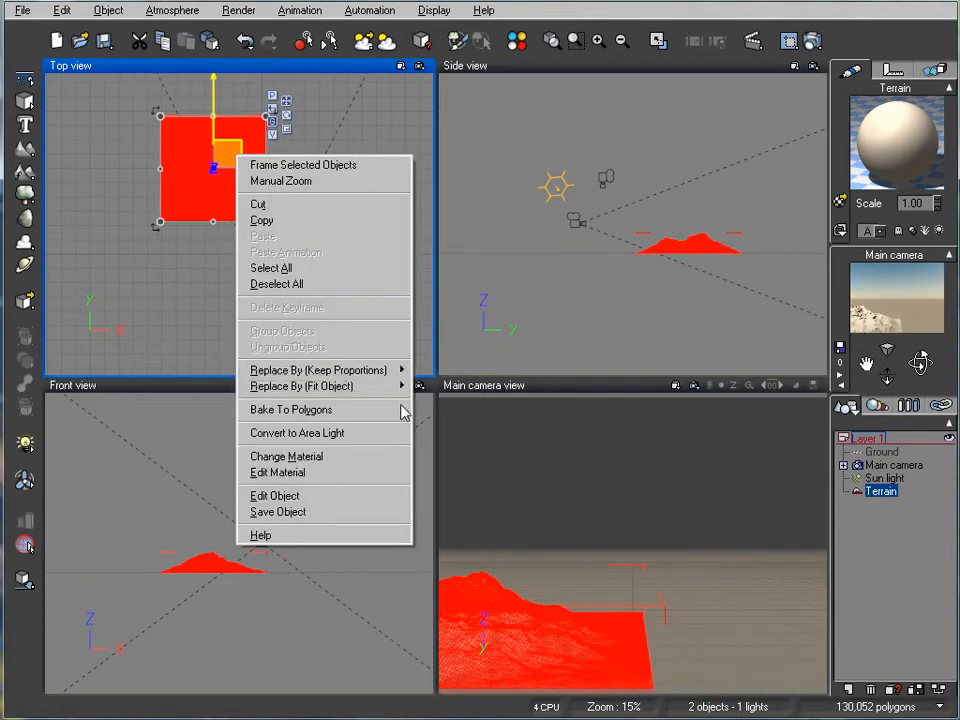
click(376, 497)
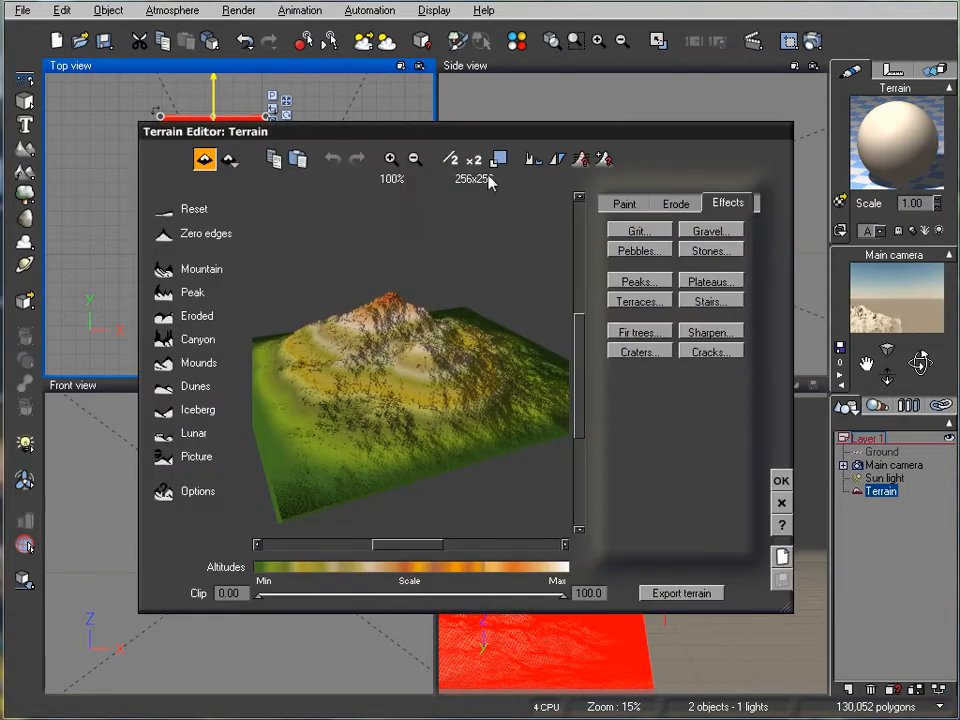
right_drag(437, 332, 433, 361)
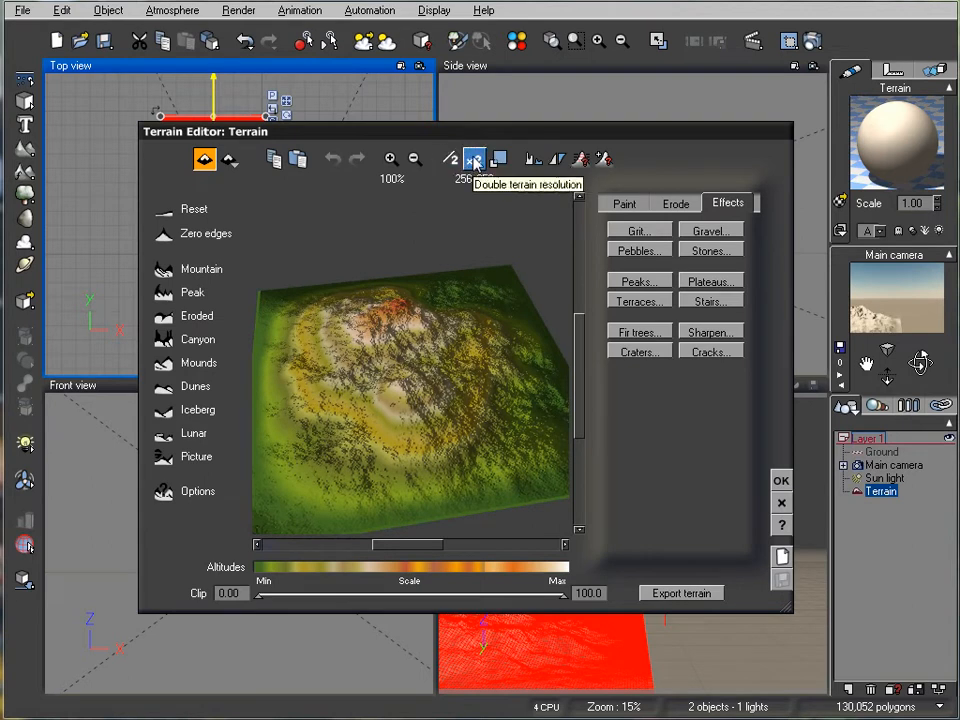
click(475, 162)
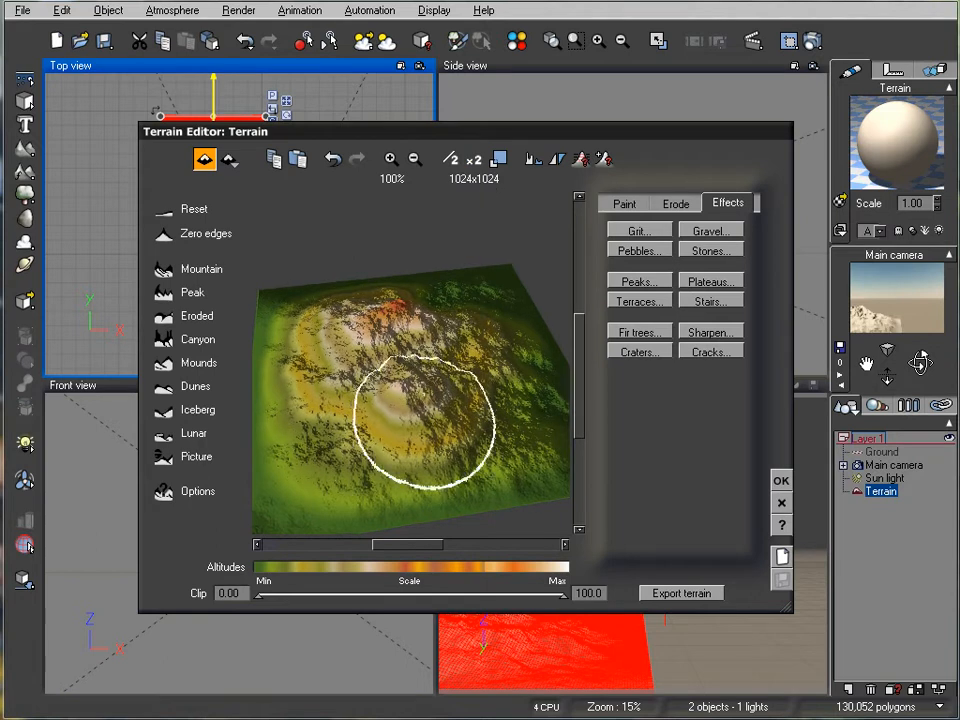
Step: Reset the terrain, reshape it with the Iceberg preset and accept the edit
click(165, 210)
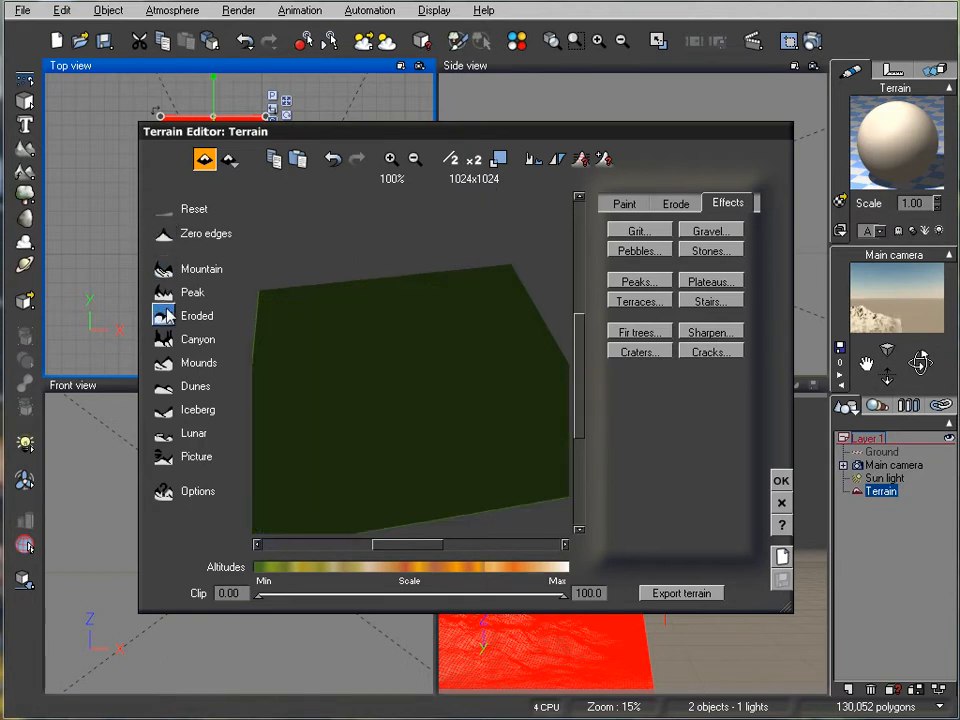
click(166, 415)
drag(455, 360, 395, 297)
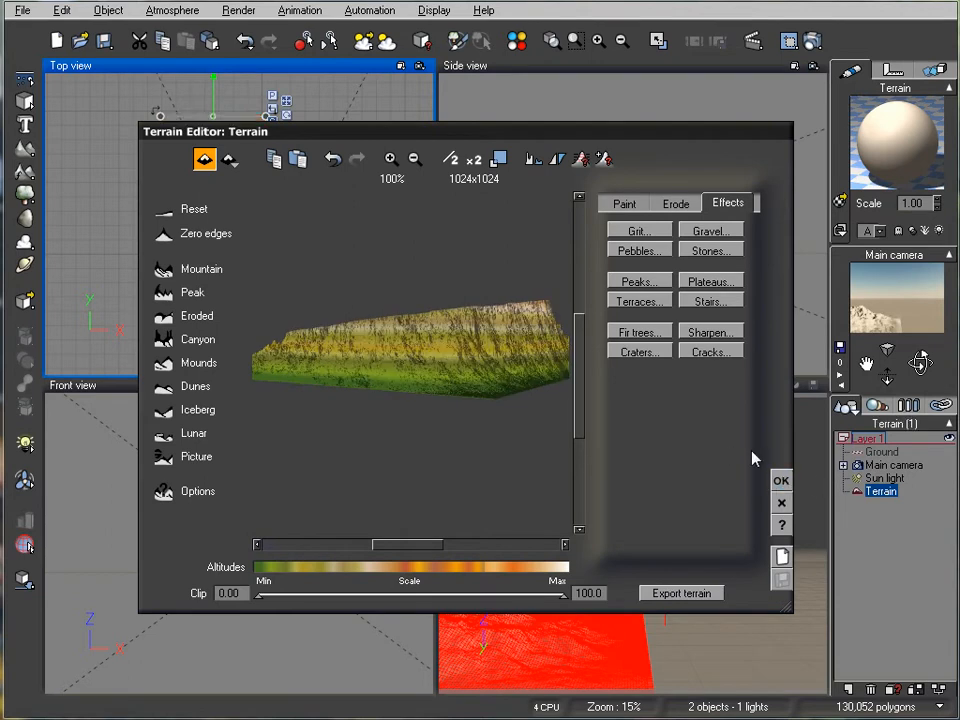
click(781, 480)
Step: Scale the iceberg-shaped terrain up uniformly to about two and a half times its size
click(688, 248)
scroll(640, 235, down, 5)
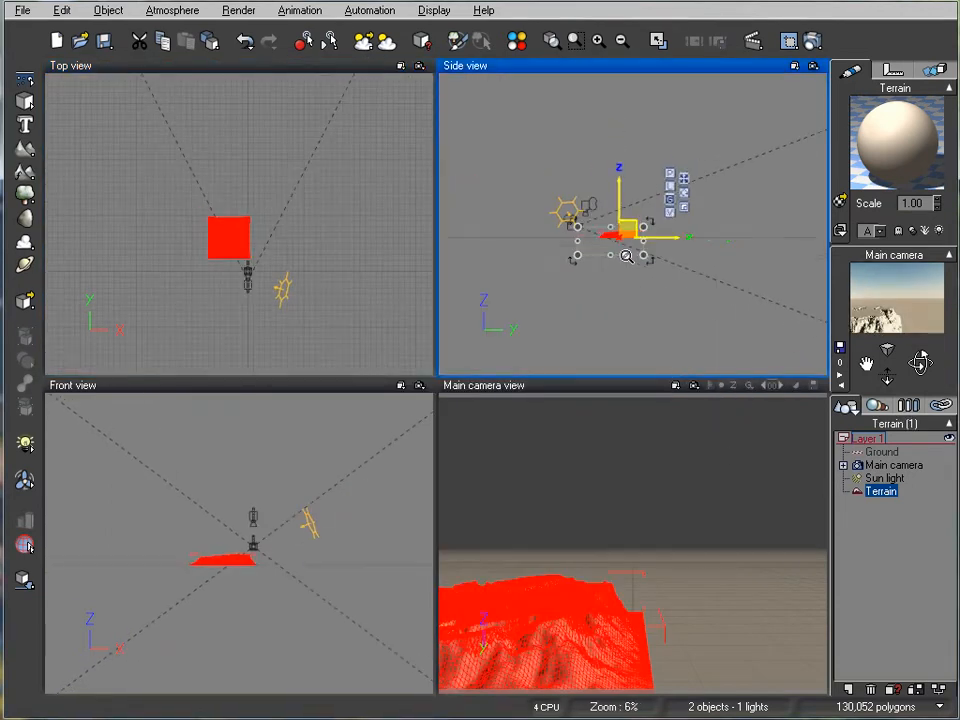
drag(640, 220, 707, 215)
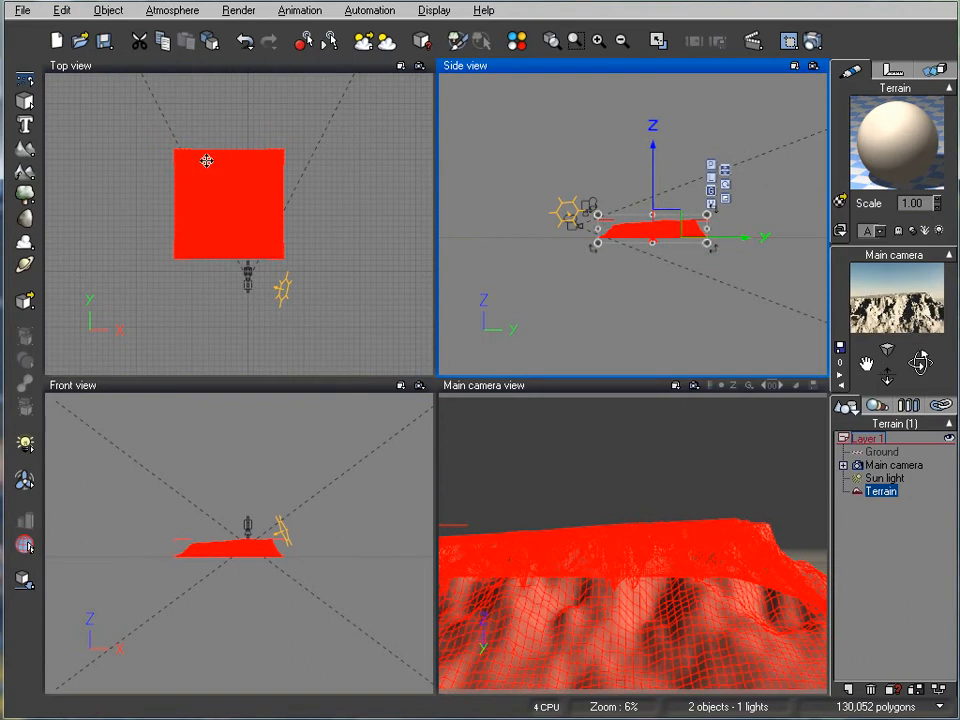
Step: Set the render options to render to screen with a Widescreen (16:10) aspect ratio
click(812, 40)
click(187, 369)
click(700, 157)
click(680, 296)
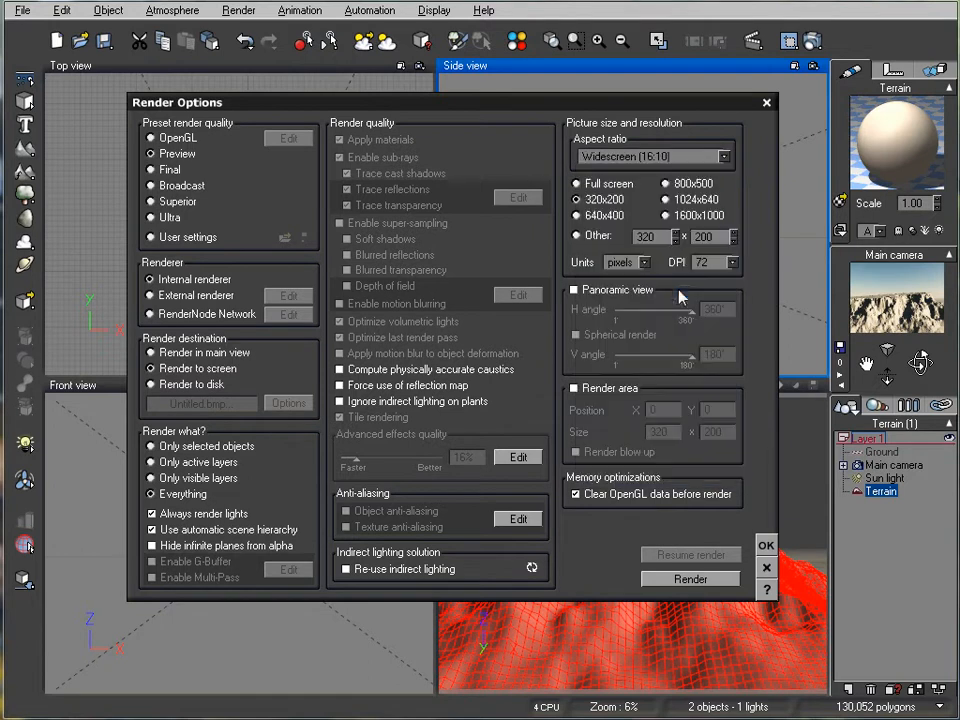
click(766, 545)
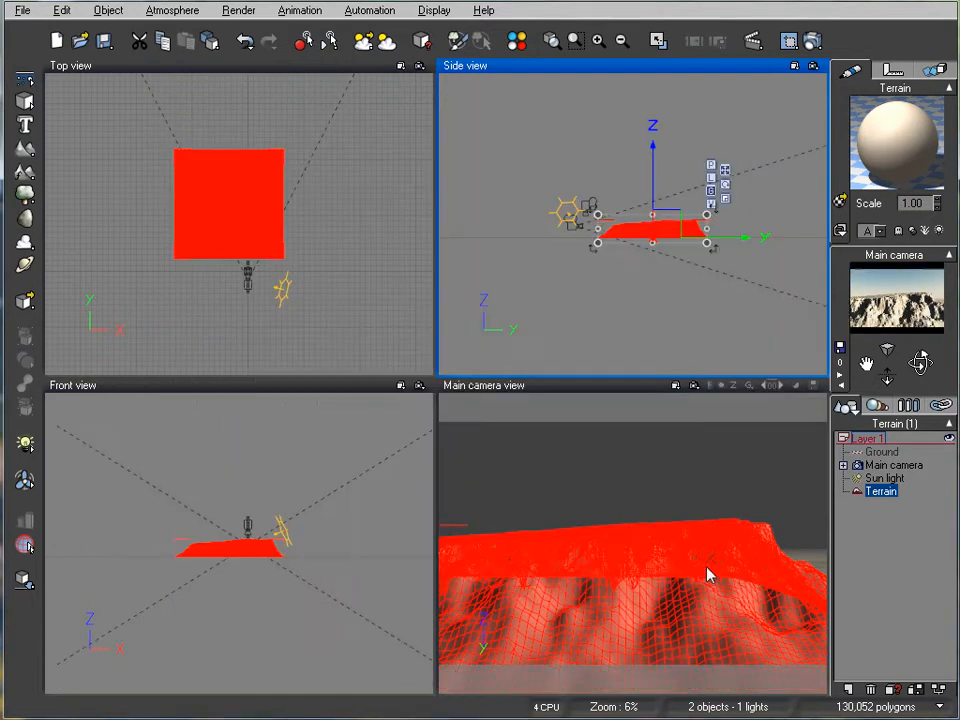
Step: Shift the large terrain along X until its inner edge roughly lines up with the camera
right_drag(330, 336, 430, 358)
drag(354, 215, 320, 186)
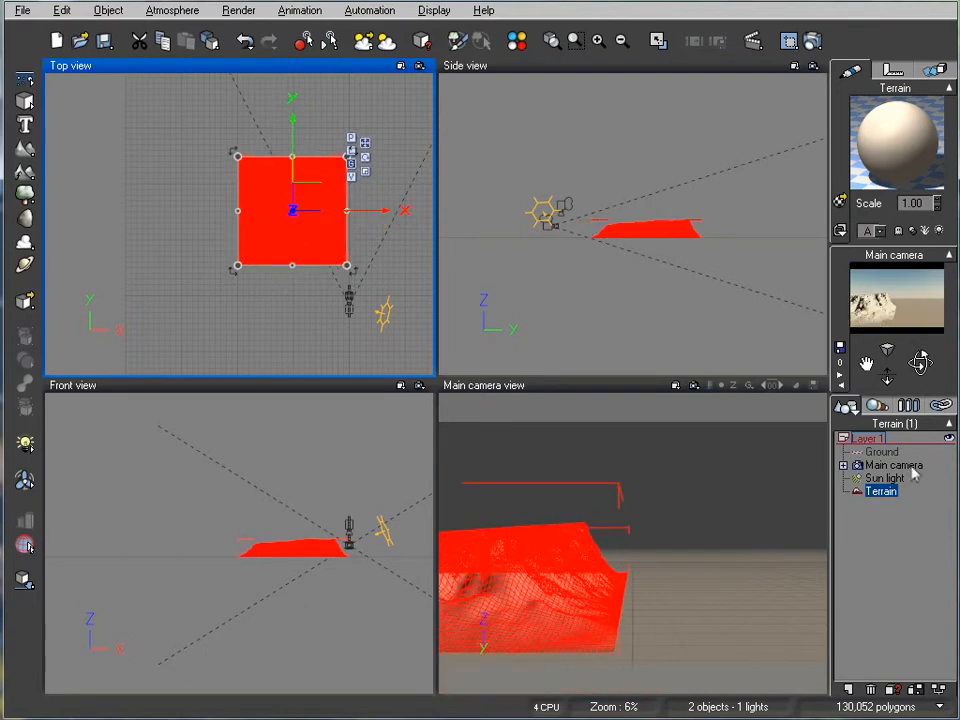
Step: Raise the main camera to about 37.5 m and tilt it slightly down toward the terrain
click(626, 345)
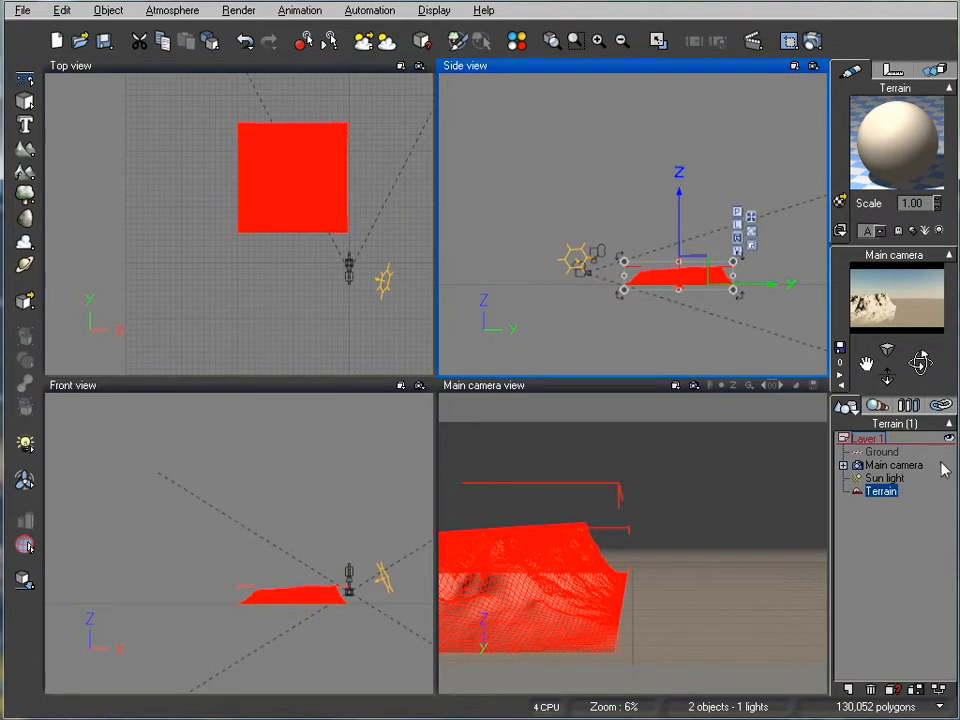
click(893, 465)
drag(637, 214, 646, 210)
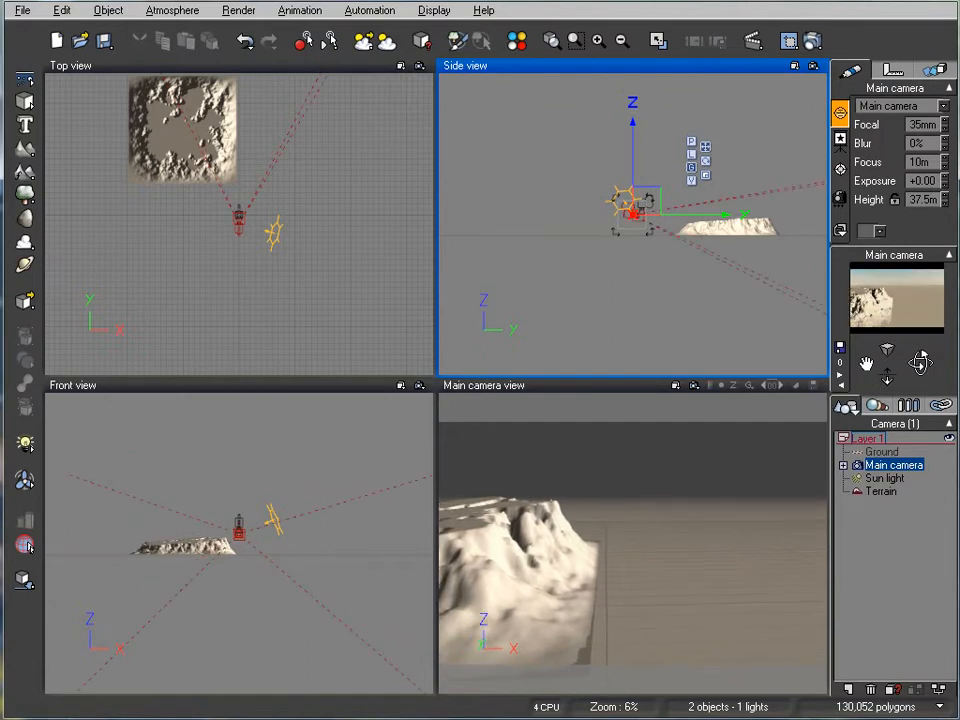
Step: Add a second terrain ahead of the camera and stretch it along X into a strip overlapping the large terrain
right_drag(267, 160, 247, 213)
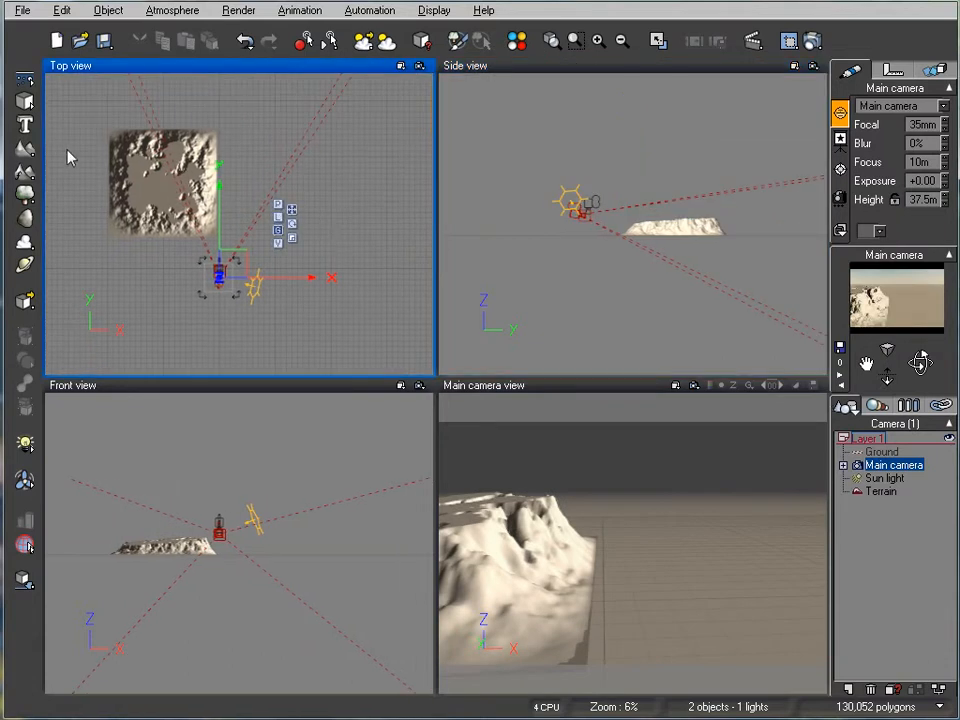
click(24, 171)
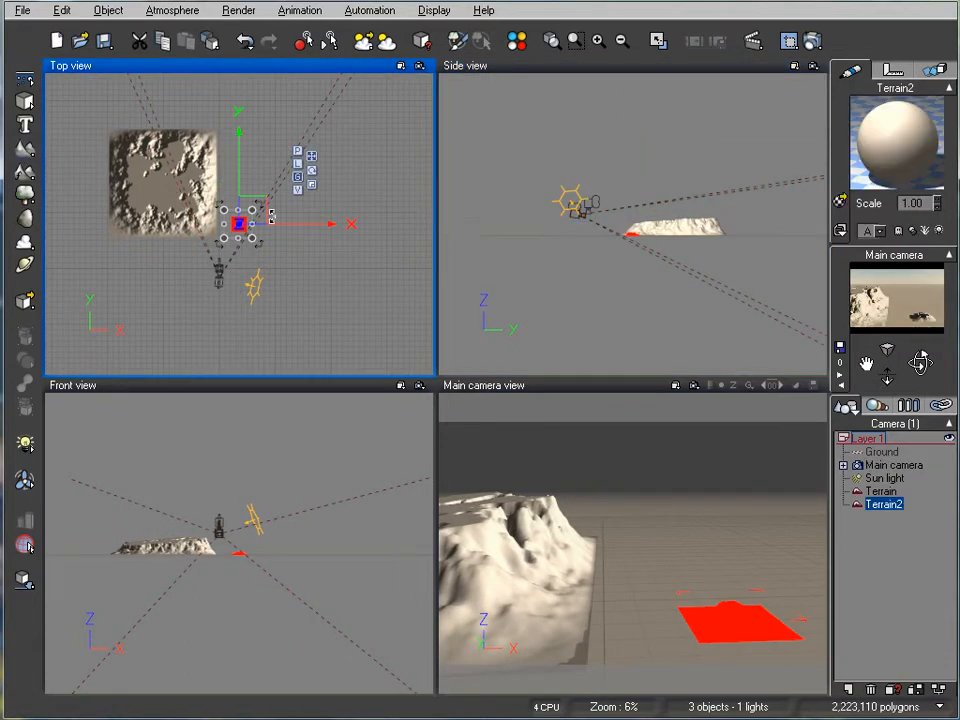
scroll(276, 254, up, 3)
scroll(270, 251, down, 2)
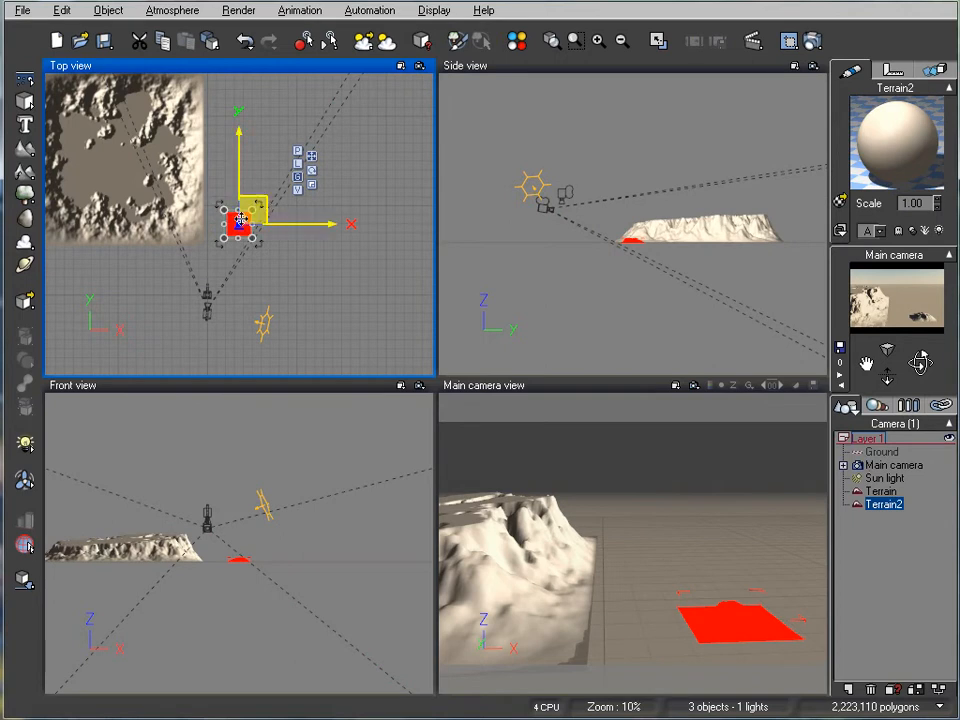
drag(226, 224, 146, 224)
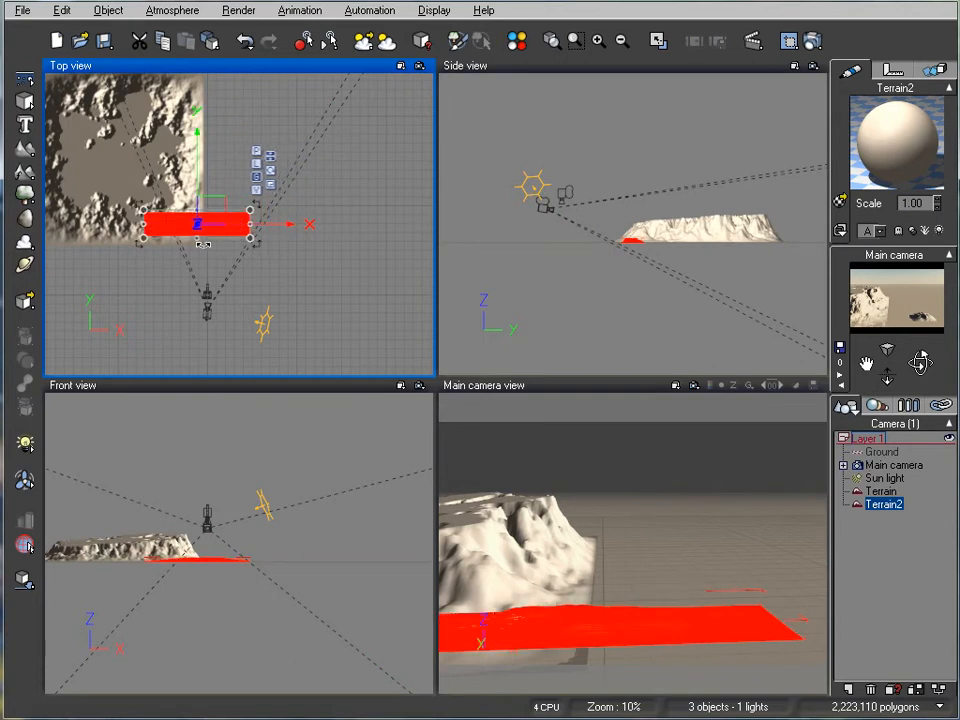
right_drag(294, 250, 361, 256)
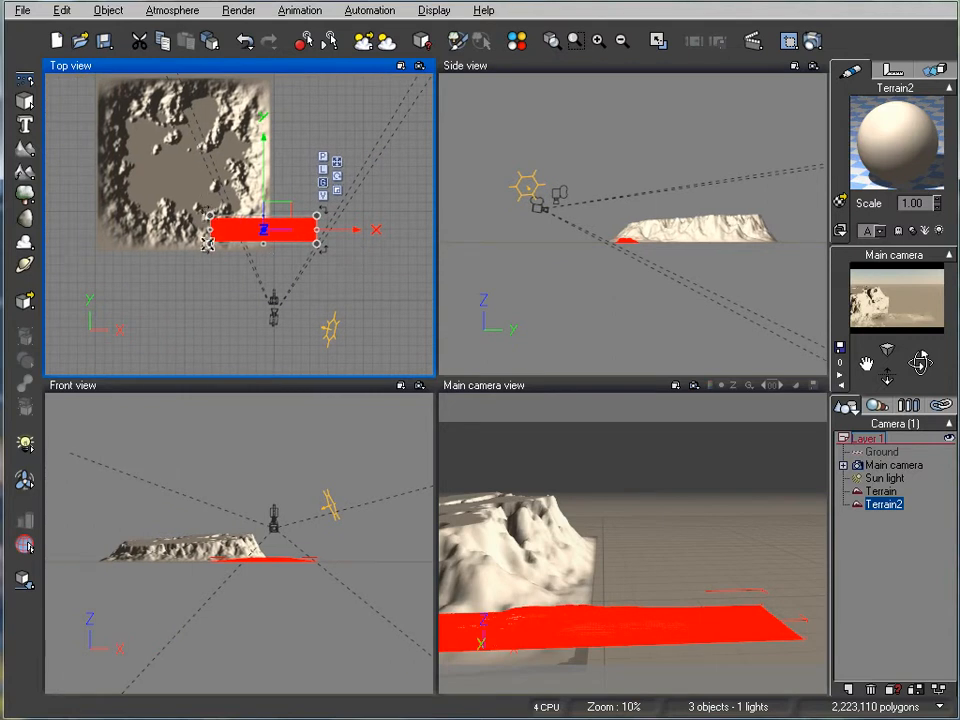
Step: Enlarge the strip-shaped terrain overall and extend its depth slightly away from the camera
drag(316, 214, 357, 203)
click(645, 215)
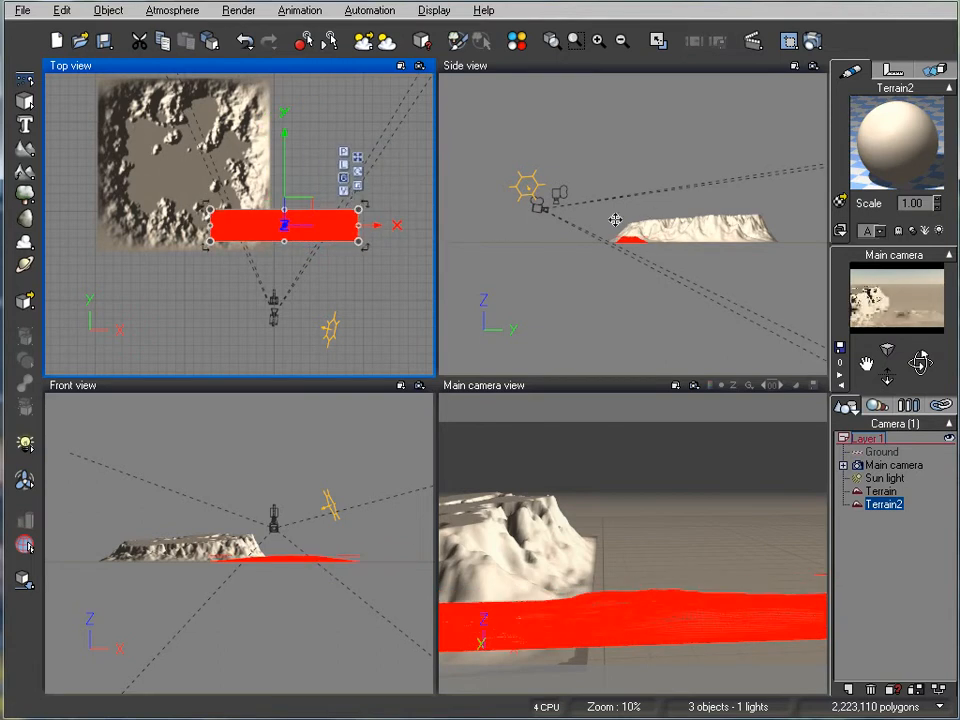
click(647, 226)
drag(649, 225, 684, 226)
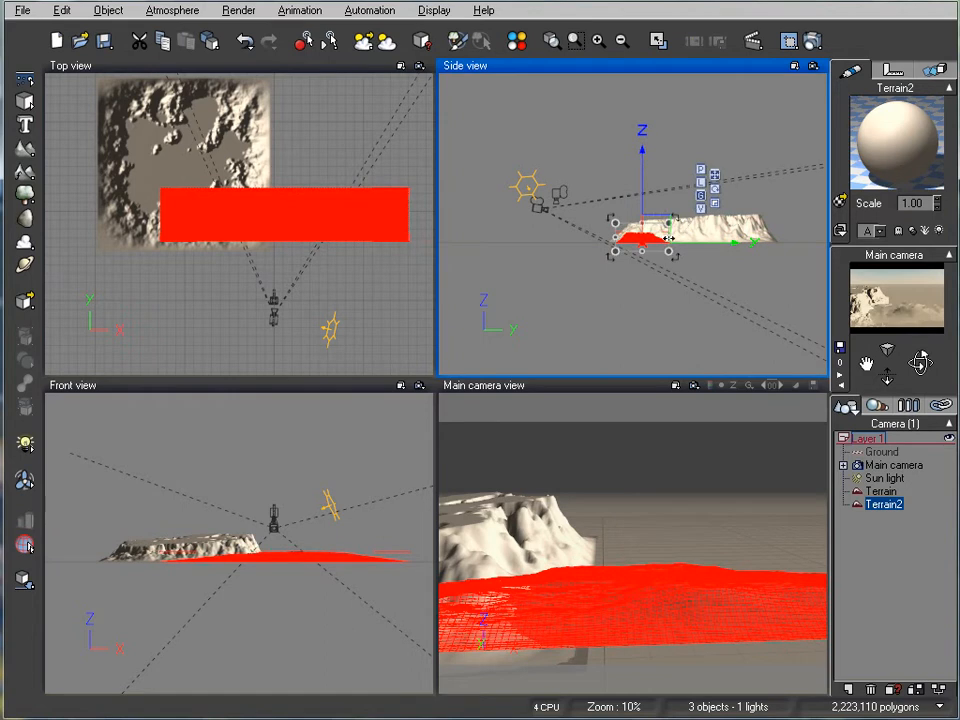
mouse_move(665, 235)
mouse_down()
mouse_move(746, 233)
mouse_move(643, 236)
mouse_move(775, 233)
mouse_move(645, 235)
mouse_move(682, 235)
mouse_move(670, 236)
mouse_up()
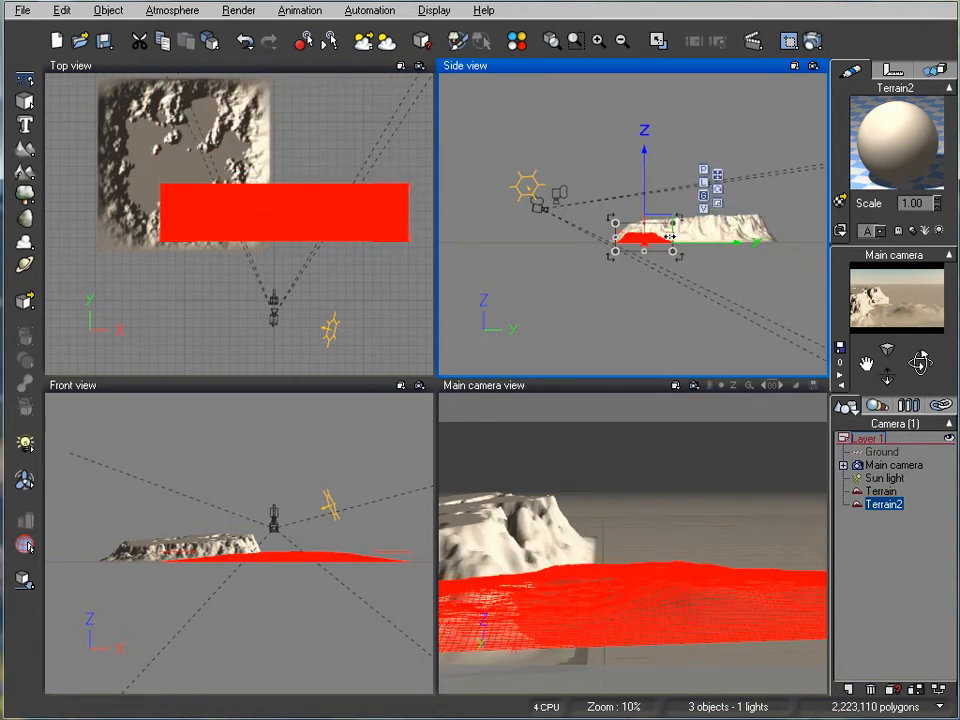
Step: Move the strip terrain beside the large one, narrow it slightly and bring it closer to the camera
right_drag(148, 244, 128, 246)
drag(287, 203, 352, 201)
drag(207, 210, 223, 209)
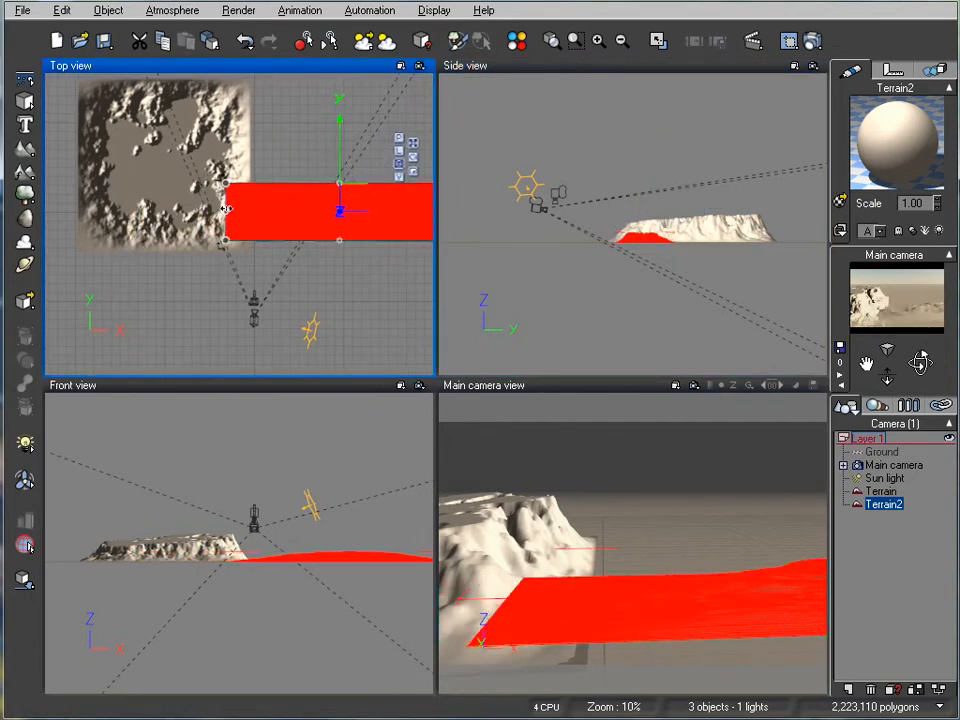
mouse_move(348, 205)
mouse_down()
mouse_move(334, 210)
mouse_move(340, 216)
mouse_up()
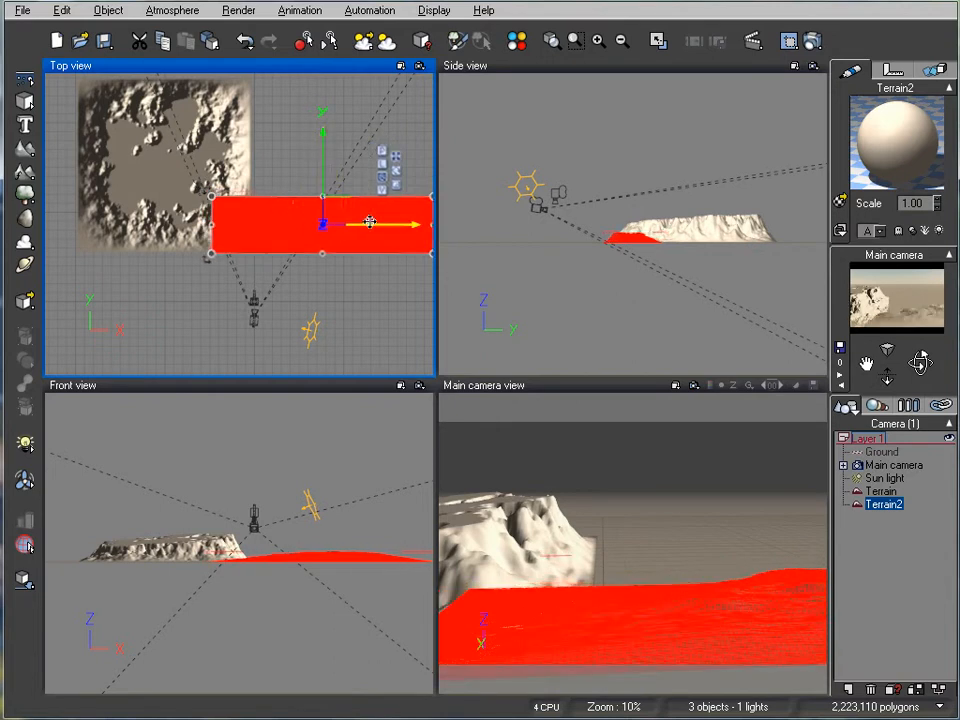
Step: Open the second terrain for editing and raise its resolution to 2048x2048
right_click(370, 224)
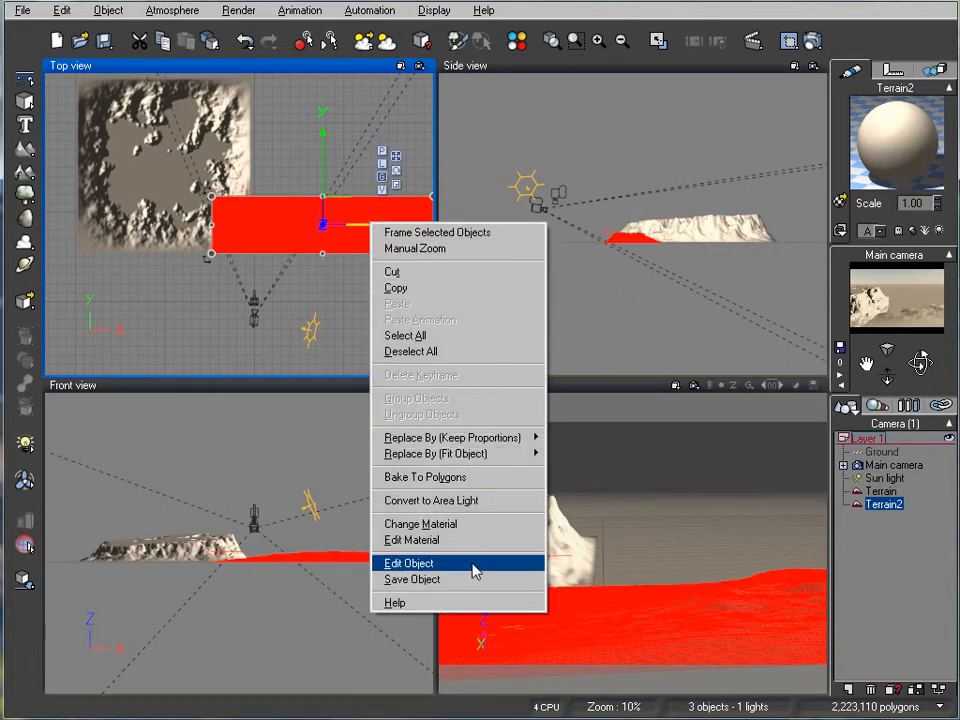
click(473, 565)
drag(461, 282, 427, 351)
click(474, 160)
click(474, 160)
click(474, 160)
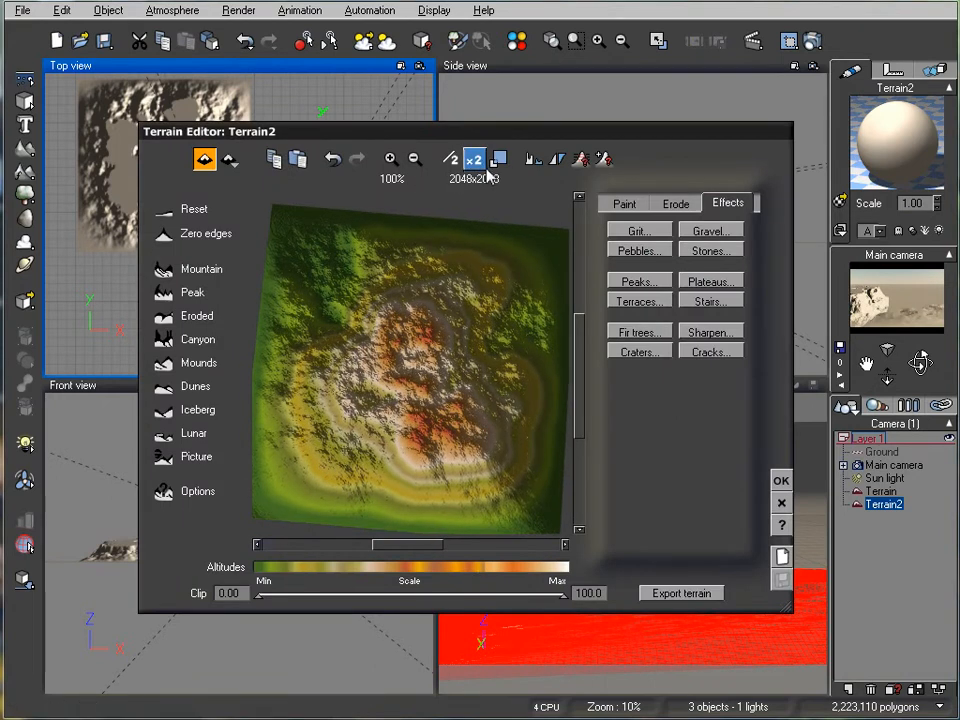
Step: Reset the second terrain, reshape it with the Mountain preset and accept the edit
mouse_move(461, 246)
mouse_down()
mouse_move(482, 294)
mouse_move(472, 308)
mouse_up()
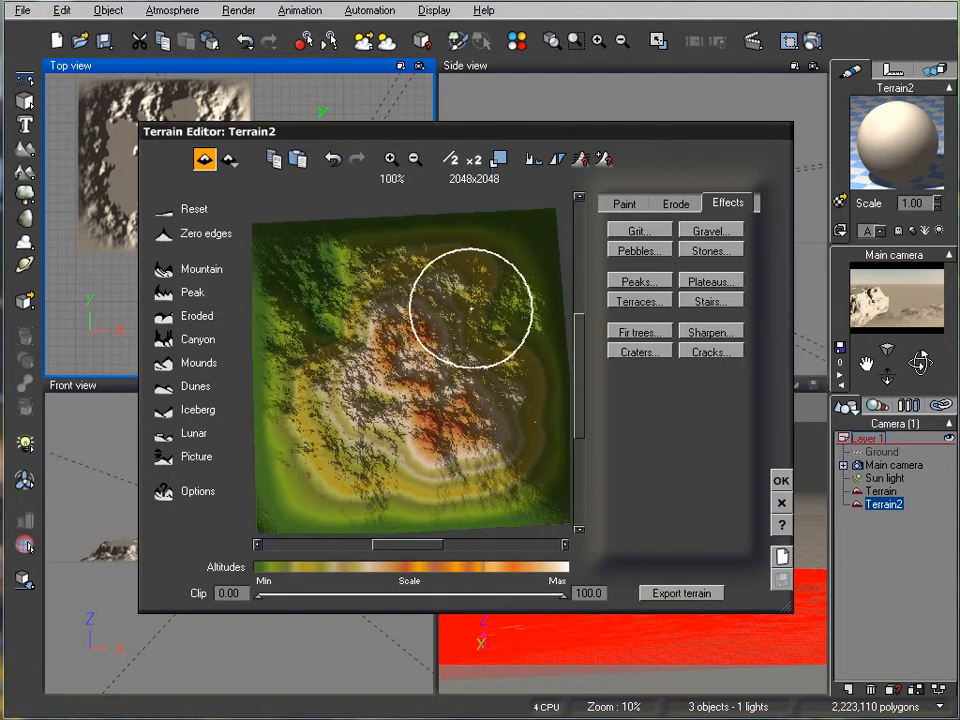
click(165, 216)
drag(415, 296, 426, 276)
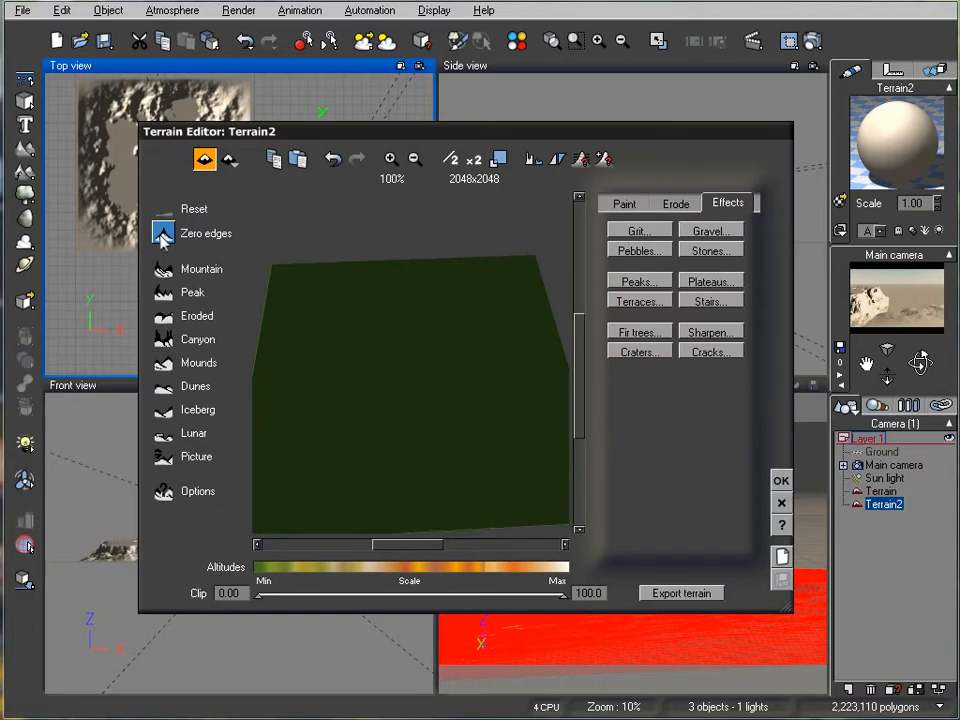
click(163, 270)
drag(432, 288, 431, 317)
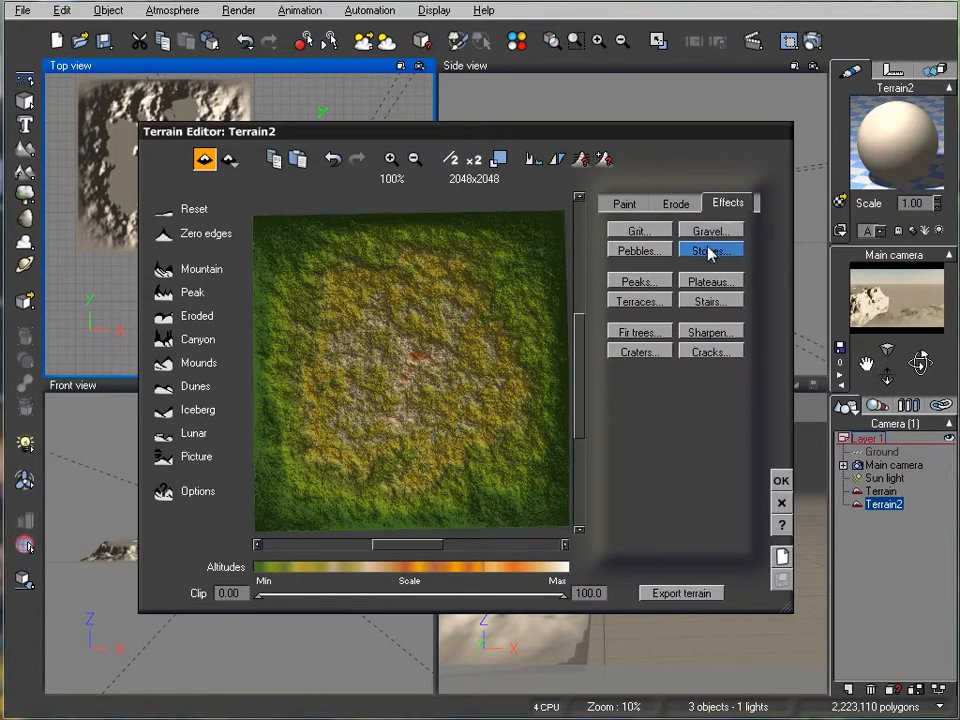
mouse_move(407, 354)
mouse_down()
mouse_move(439, 328)
mouse_move(444, 298)
mouse_up()
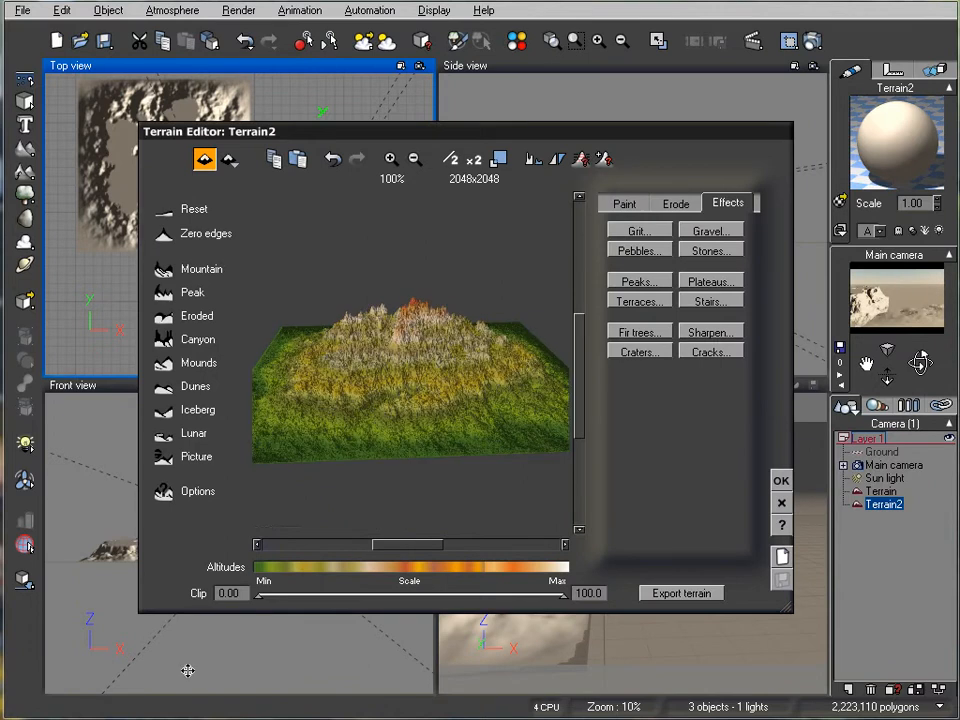
click(779, 483)
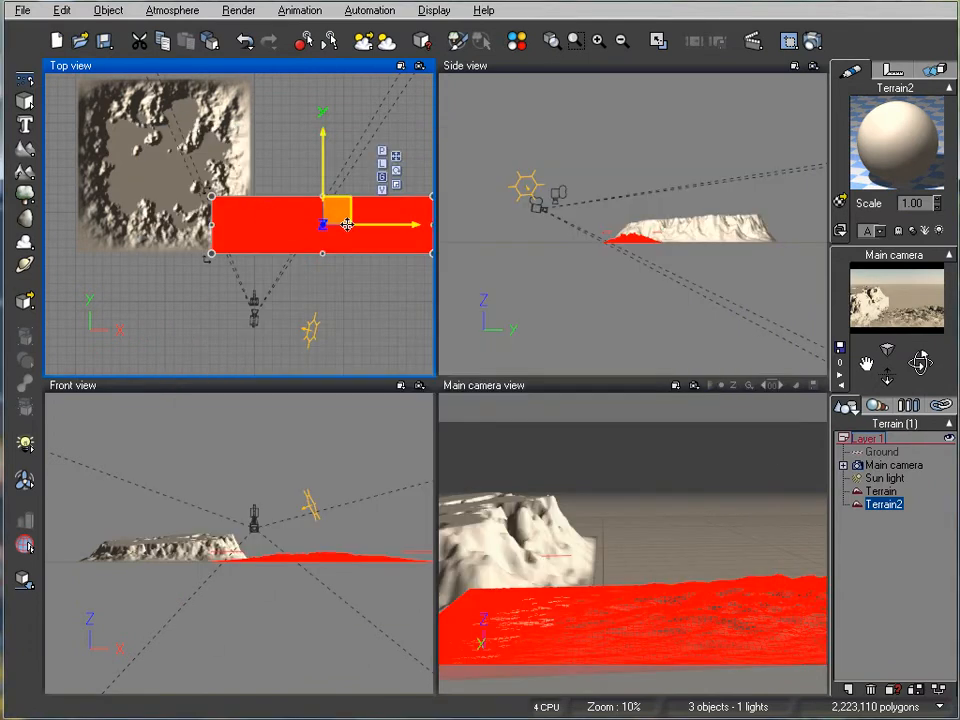
Step: Move the second terrain sideways until it sits clear of the plateau, and render a preview
drag(358, 203, 382, 204)
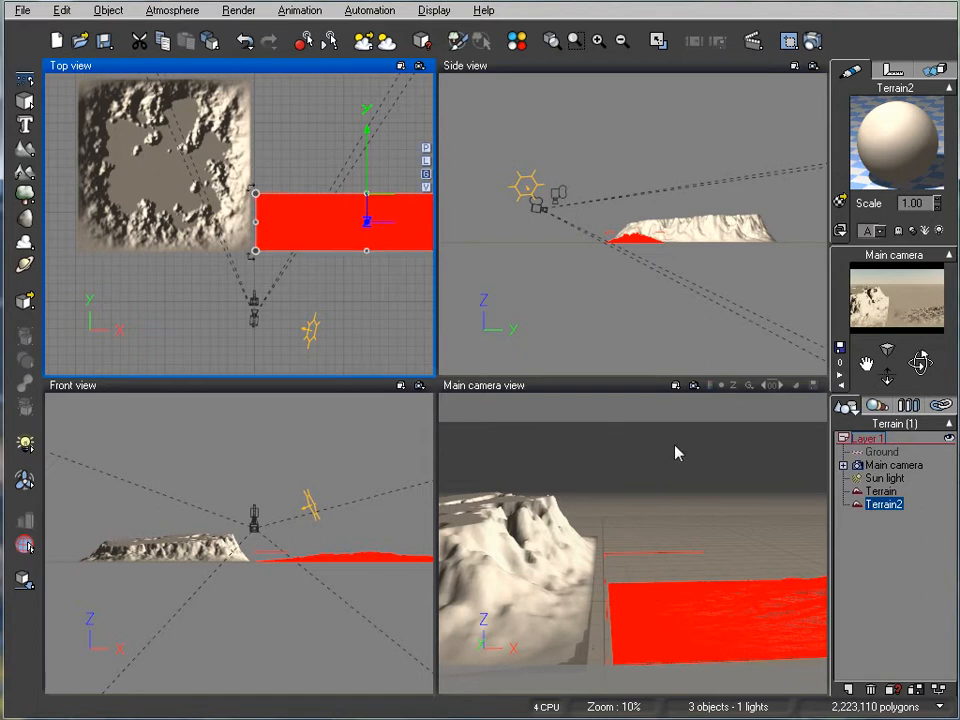
click(811, 43)
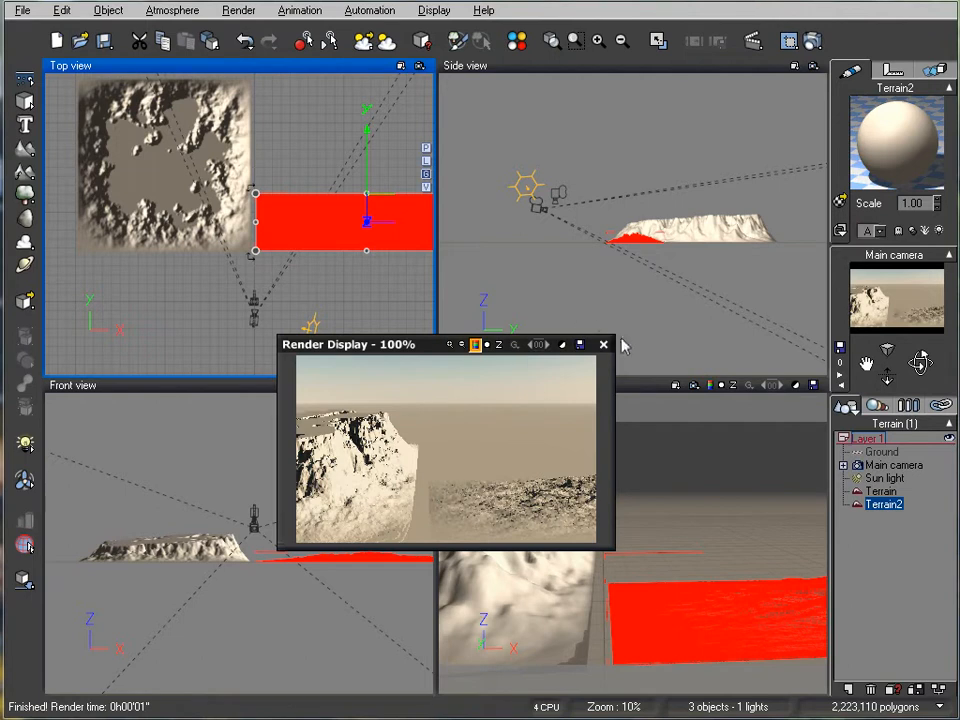
click(603, 345)
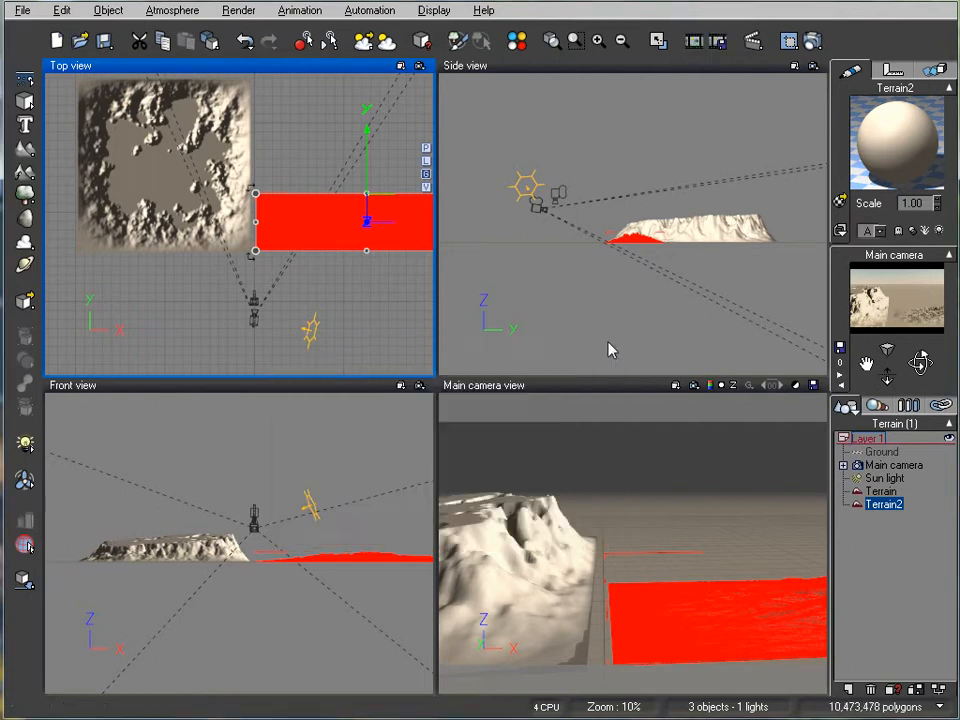
Step: Apply the Rocks and Plants landscape material to both terrains and the ground plane, and render a preview
ctrl+click(880, 491)
click(839, 201)
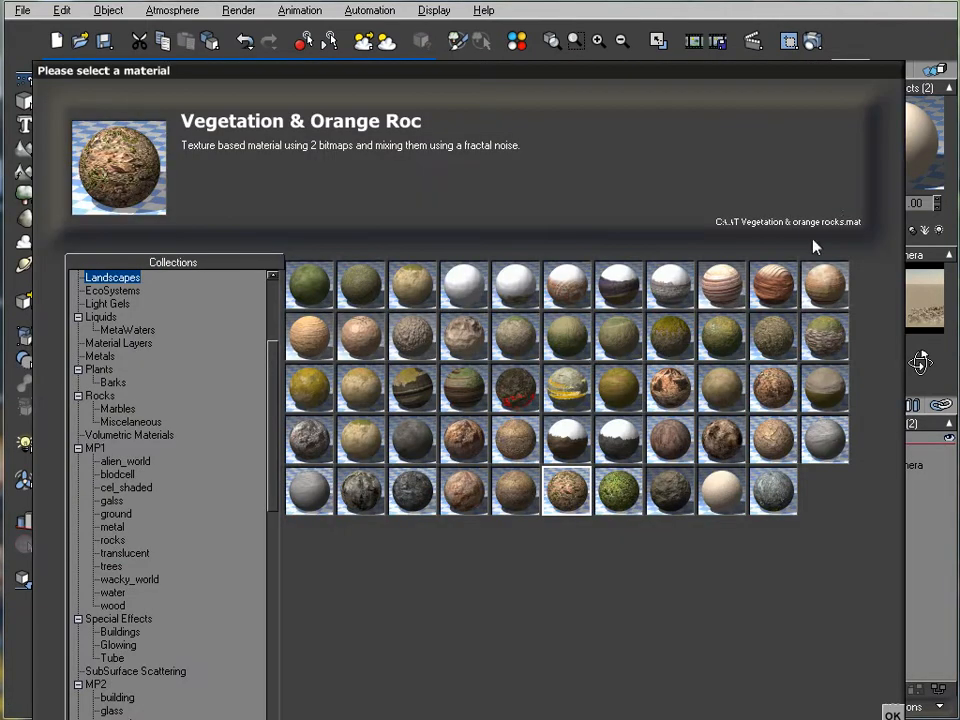
click(410, 488)
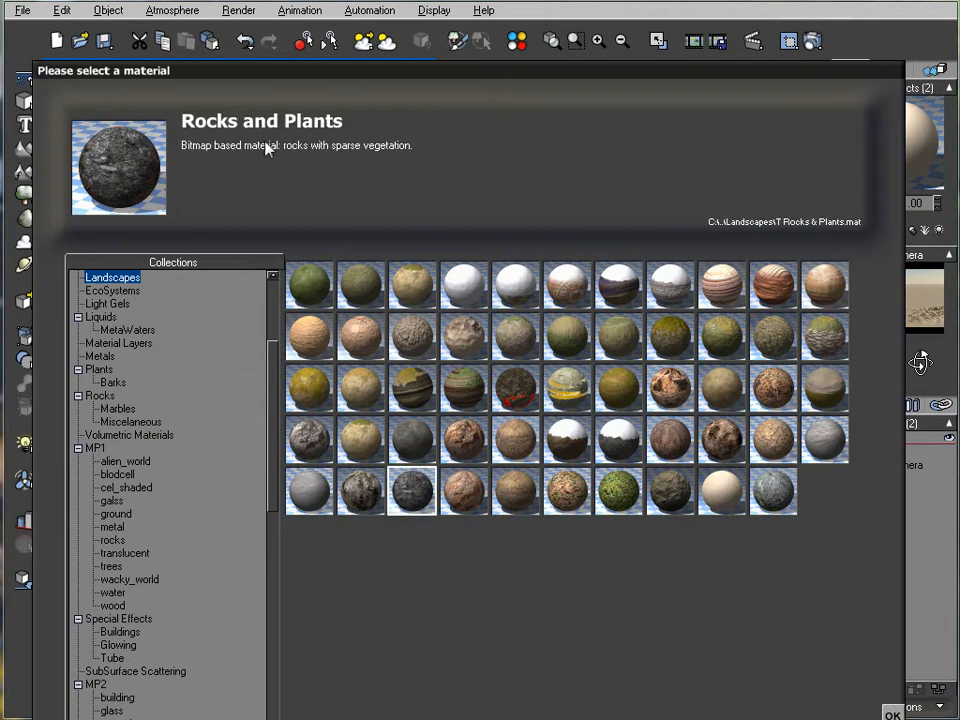
click(891, 711)
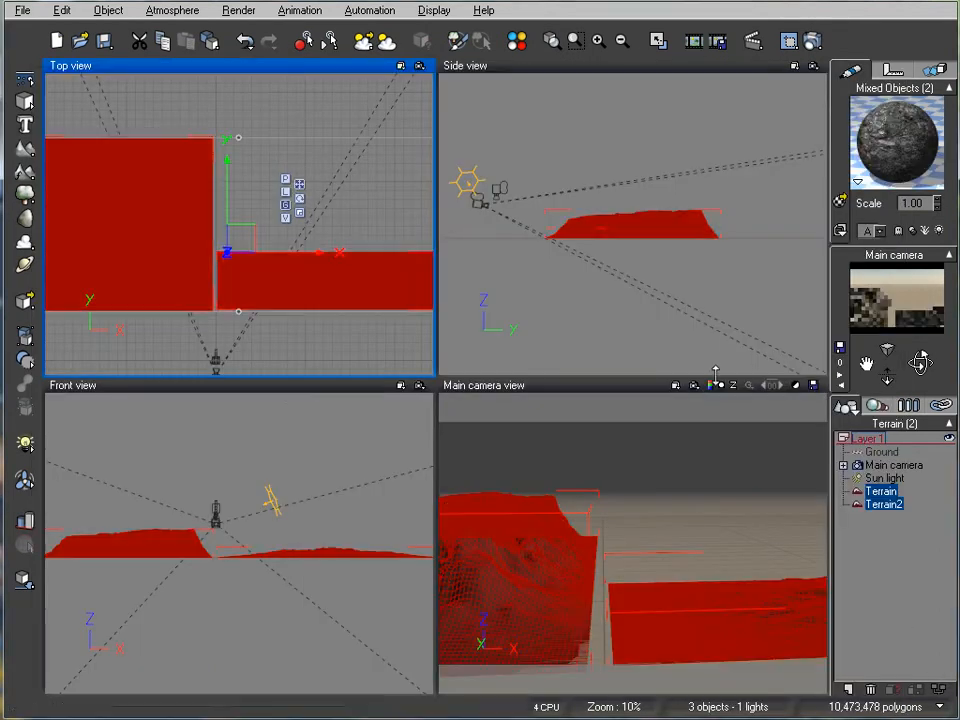
click(882, 452)
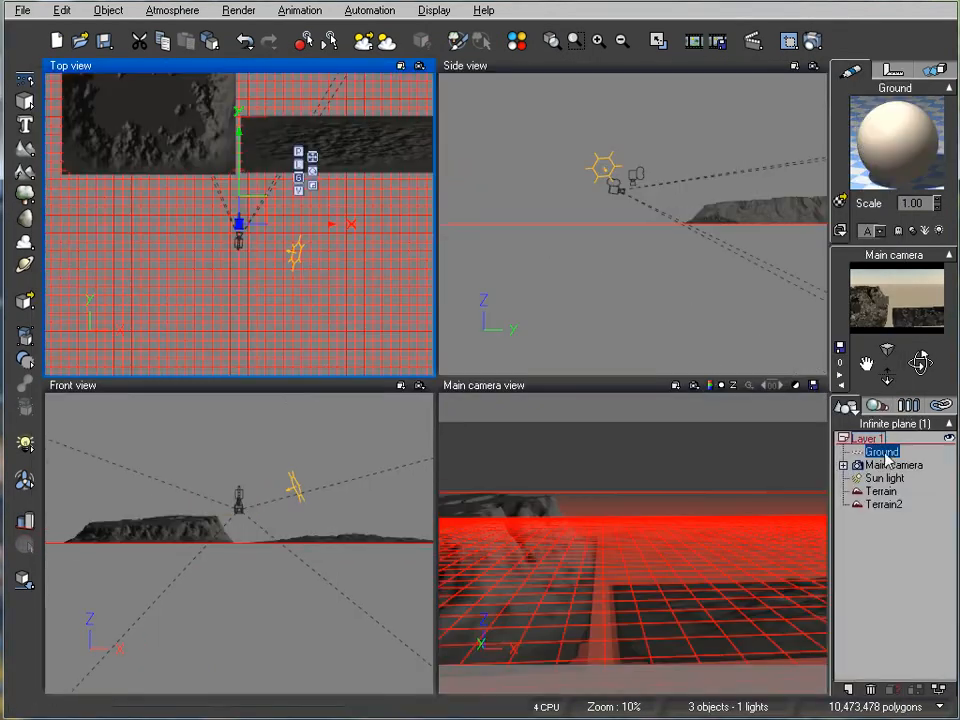
click(839, 201)
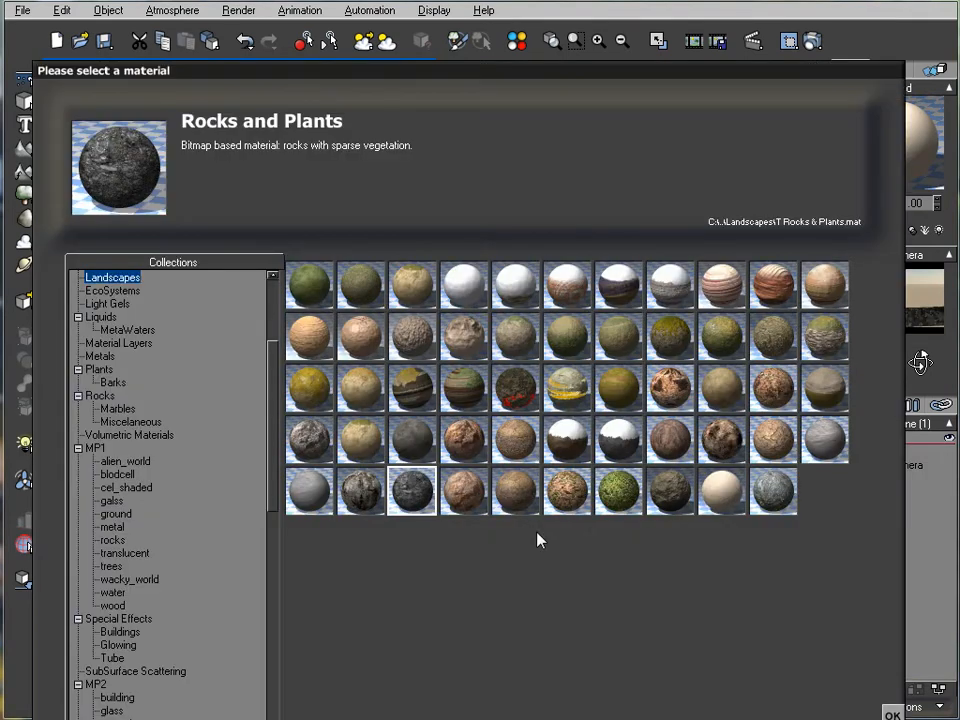
click(891, 712)
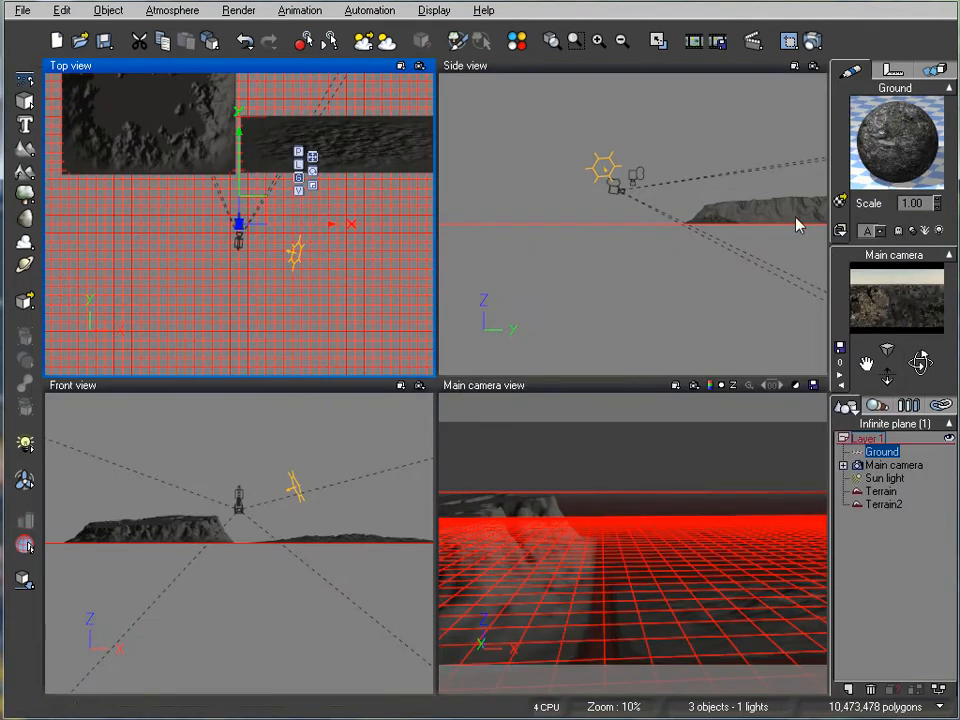
click(812, 40)
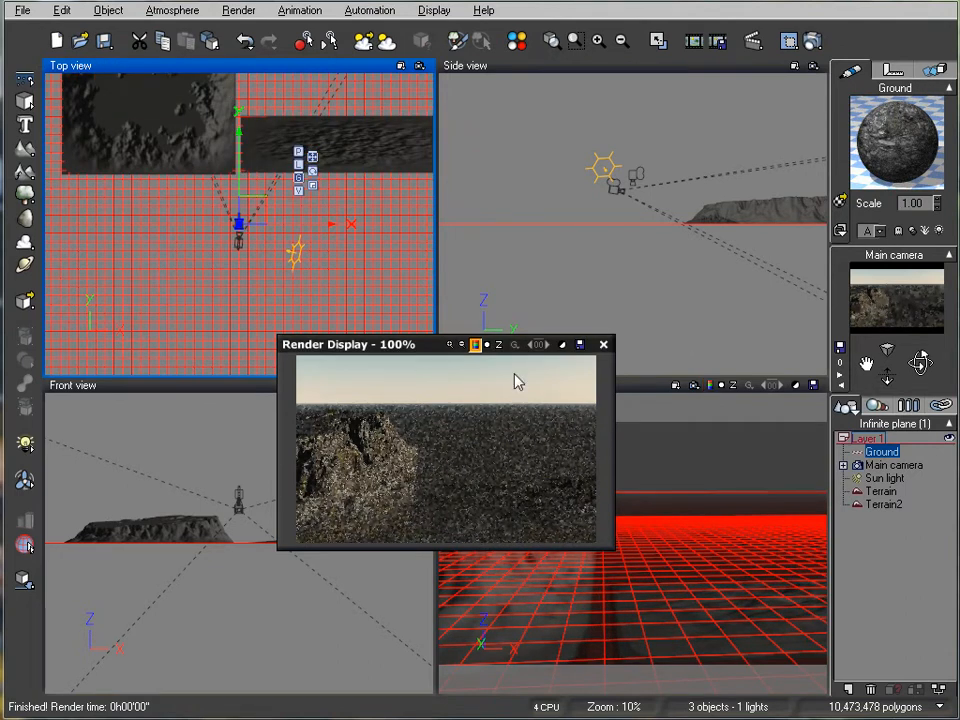
Step: Add a water plane to the scene and render a new preview
click(603, 344)
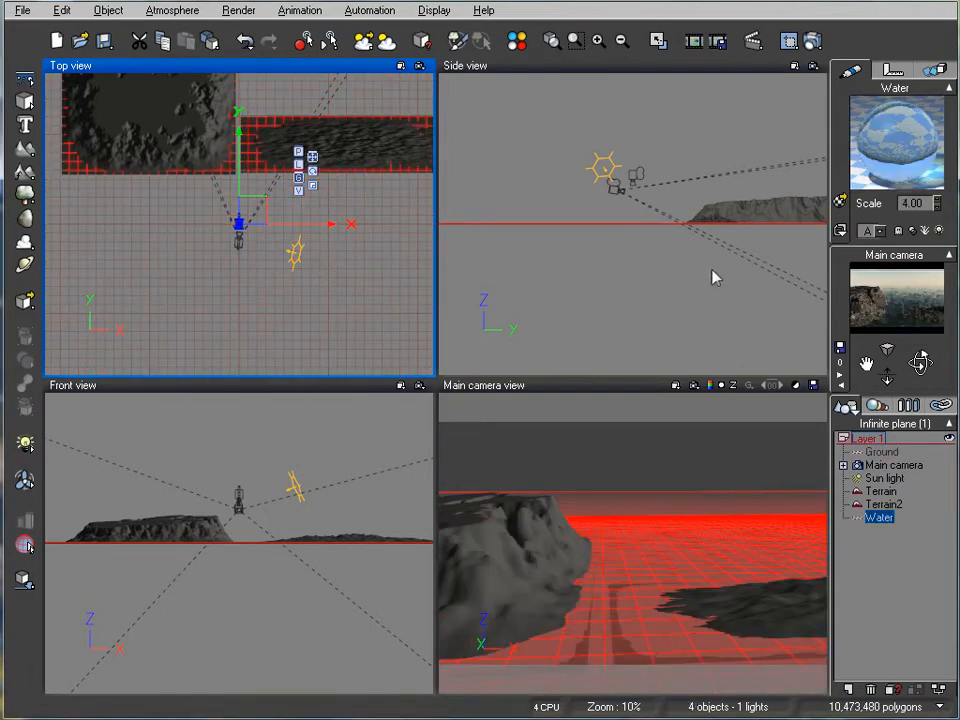
click(812, 40)
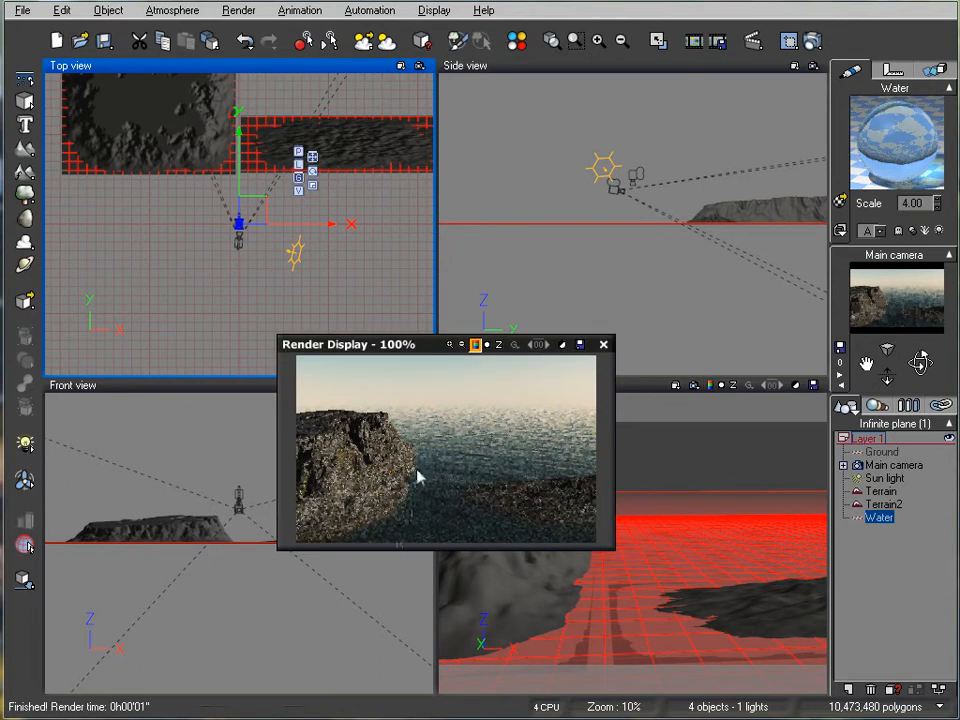
click(604, 344)
Step: Replace the material of both terrains with the grey-brown rock landscape material beside Rocks and Plants, and render a preview
click(884, 504)
ctrl+click(881, 491)
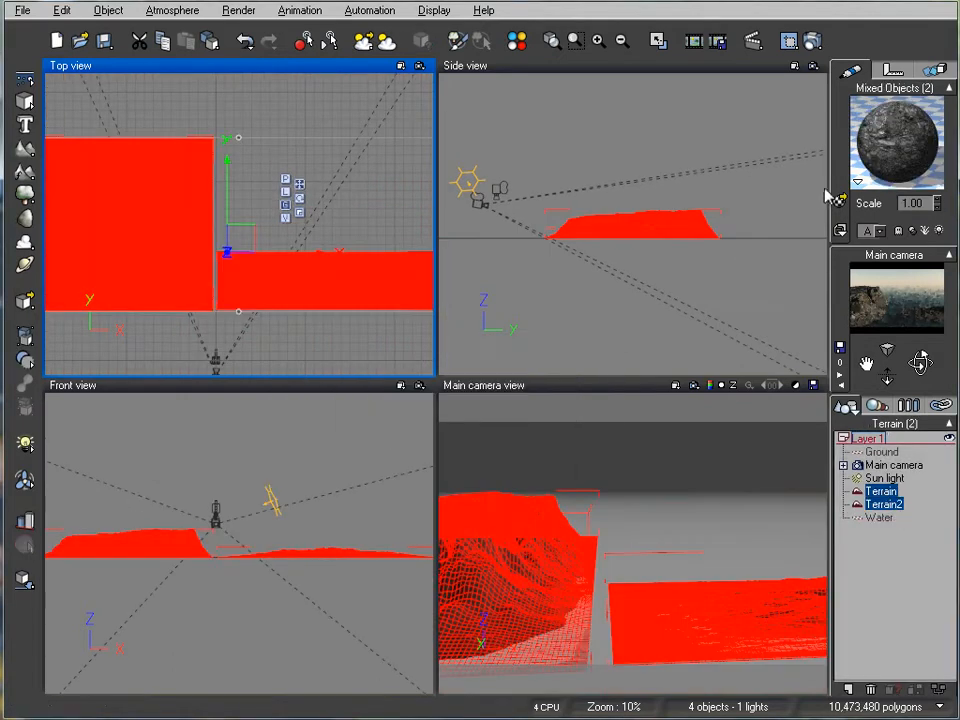
click(895, 140)
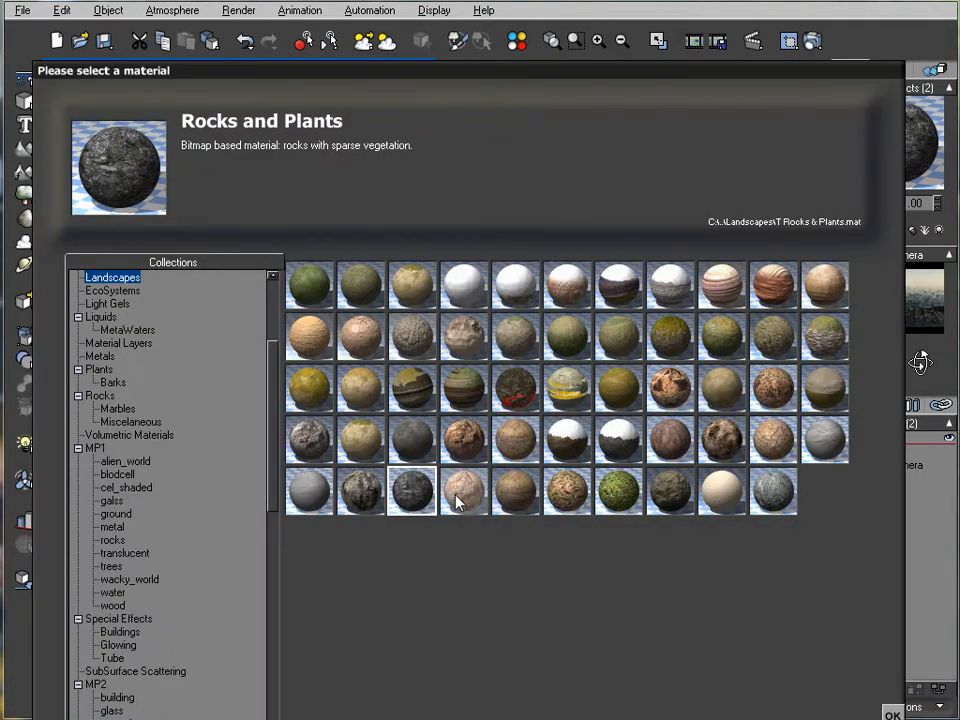
click(361, 490)
click(892, 714)
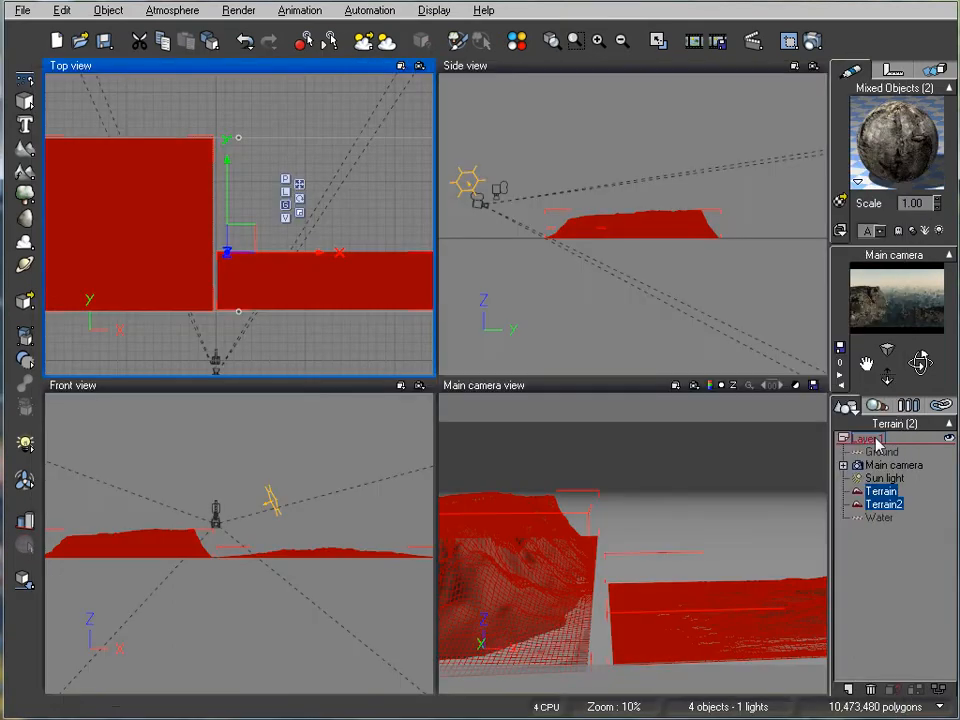
click(812, 40)
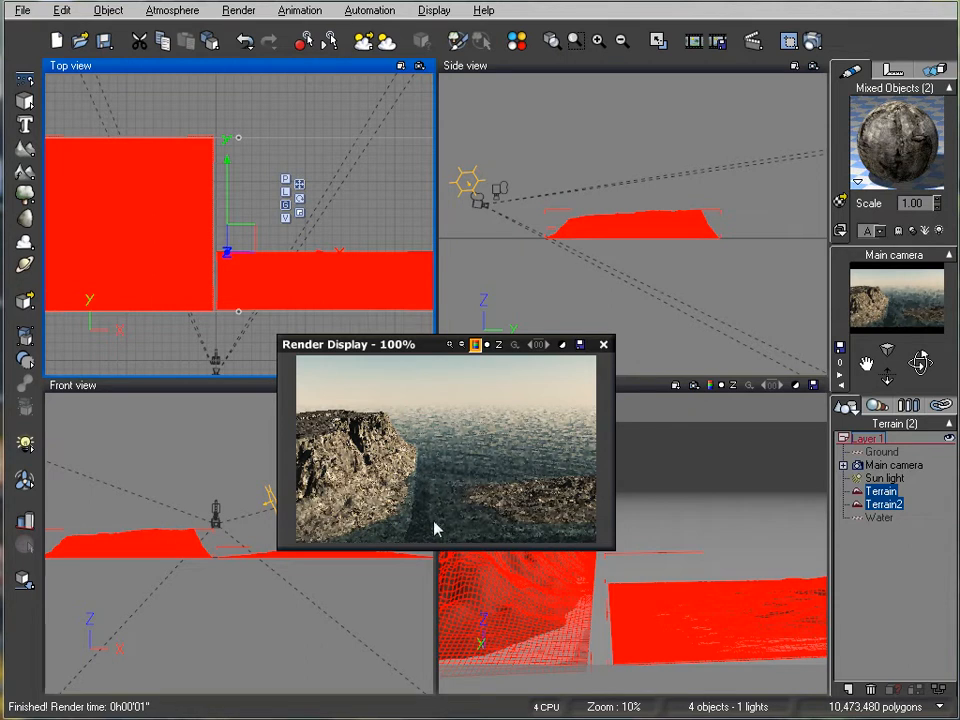
click(603, 344)
click(902, 556)
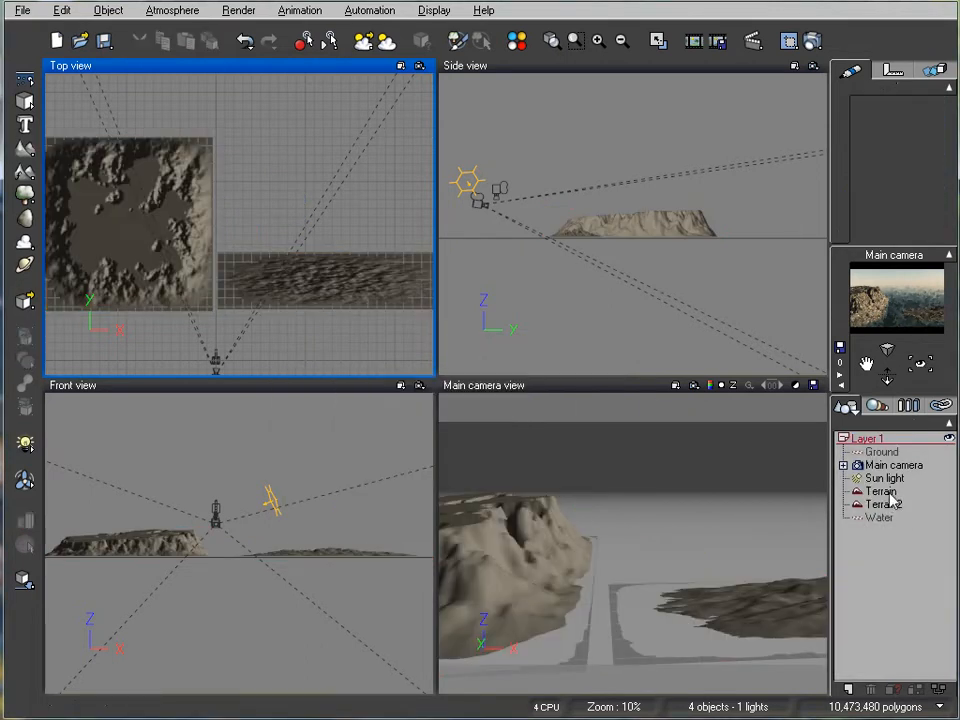
Step: Edit the plateau terrain so its lowest altitudes are clipped at 3.04, and accept the edit
click(889, 492)
right_click(304, 265)
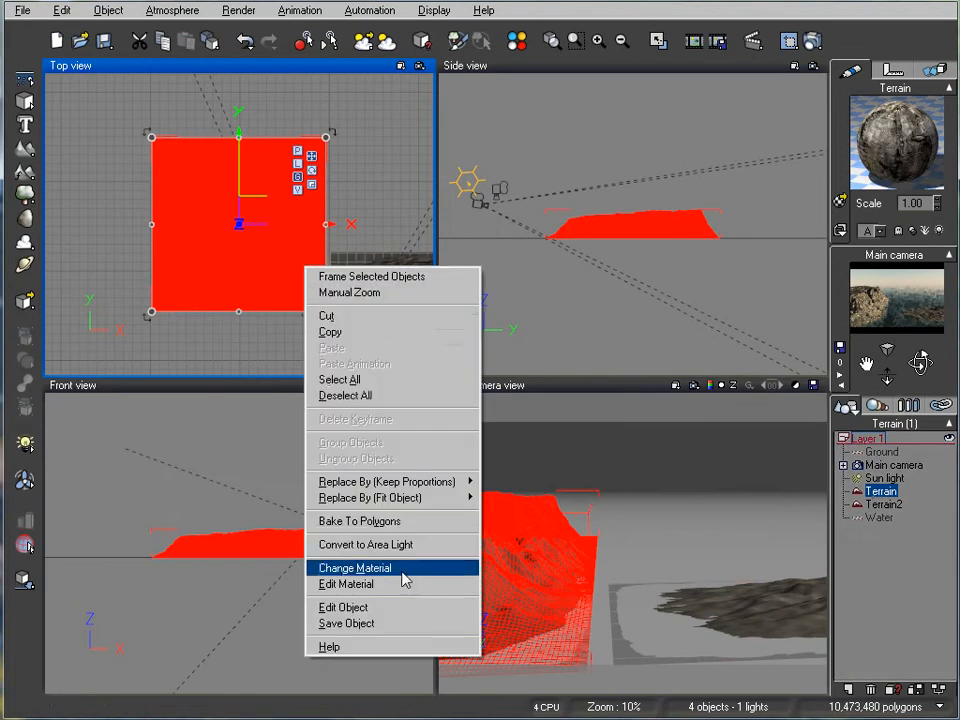
click(401, 608)
drag(258, 596, 269, 597)
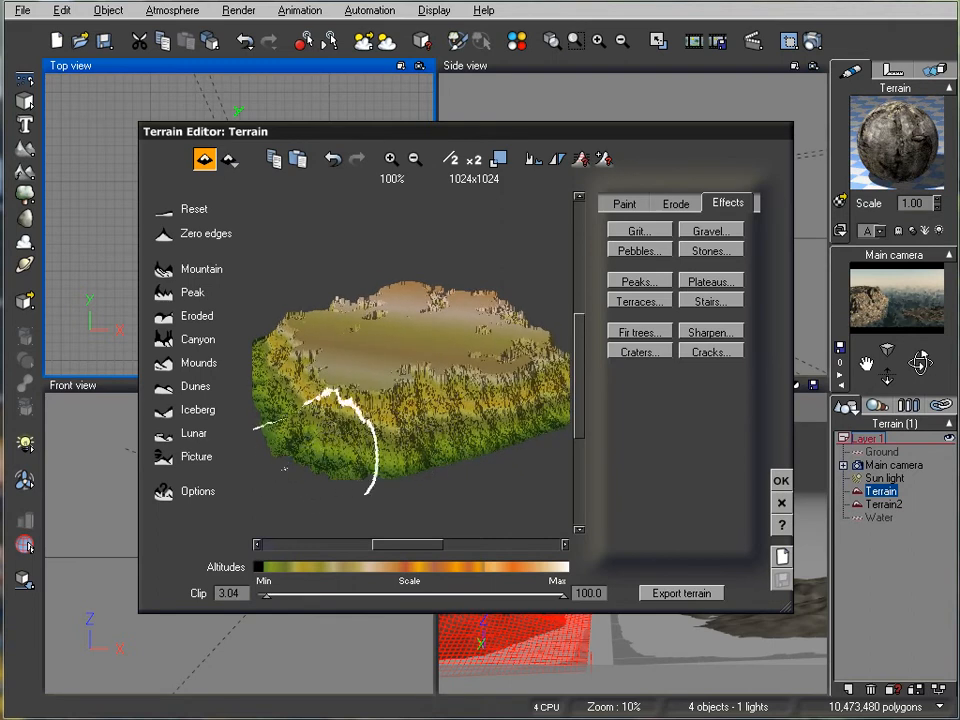
click(781, 483)
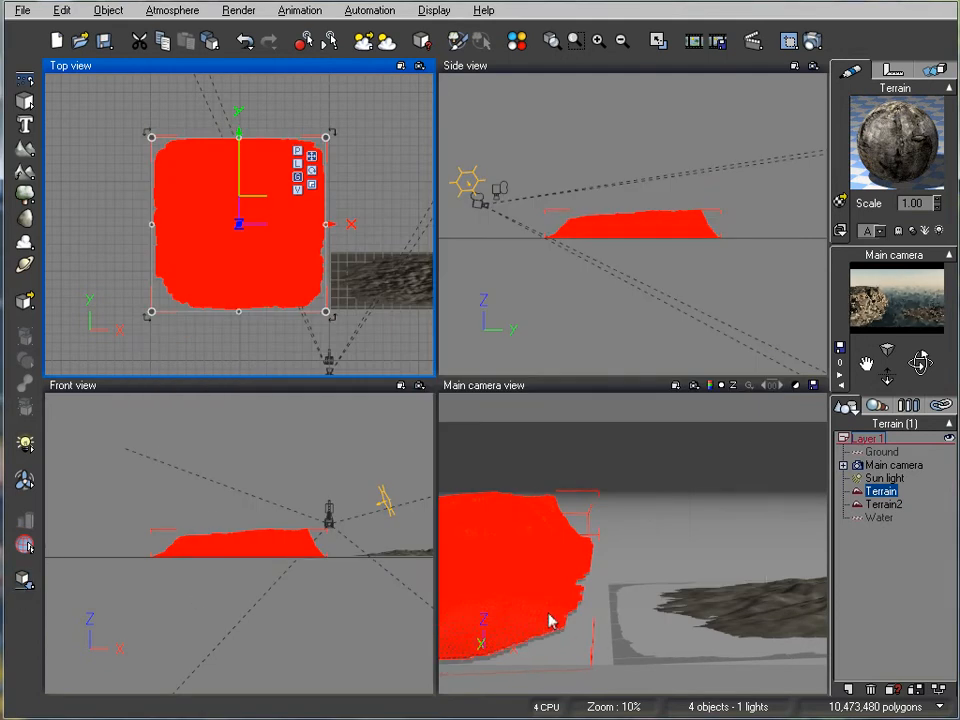
Step: Drop the clipped plateau terrain down onto the surface below it
scroll(645, 285, up, 5)
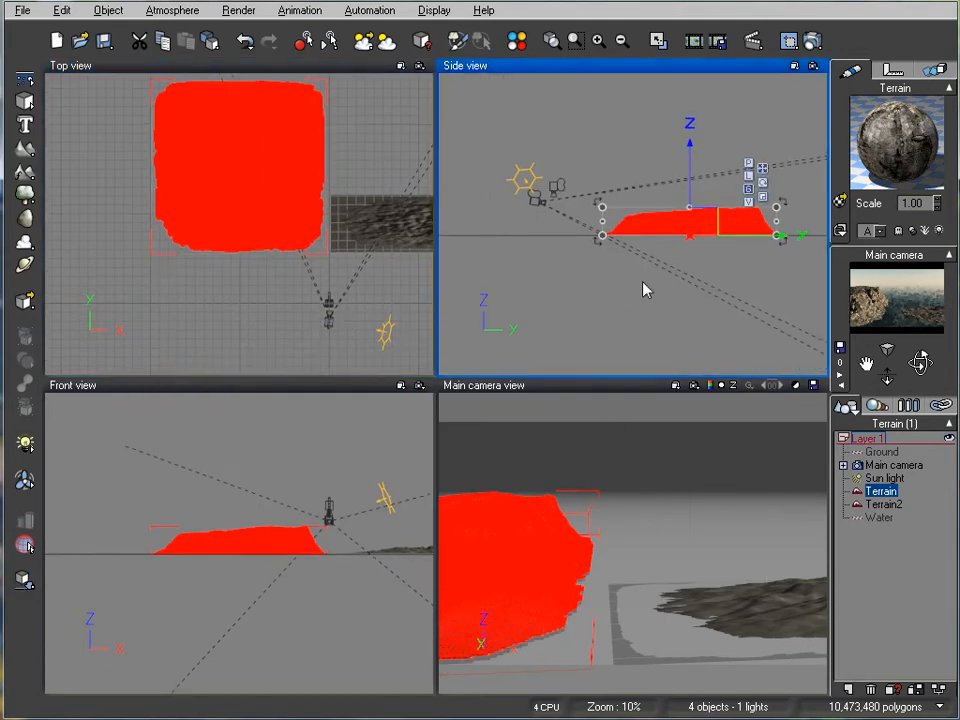
right_drag(724, 303, 645, 296)
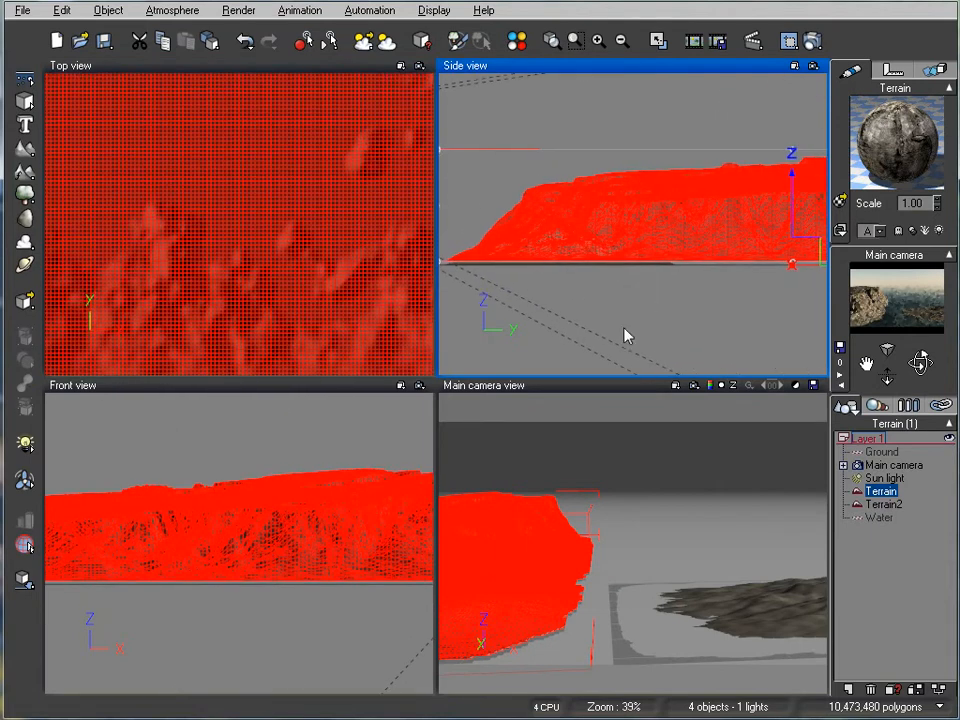
click(27, 580)
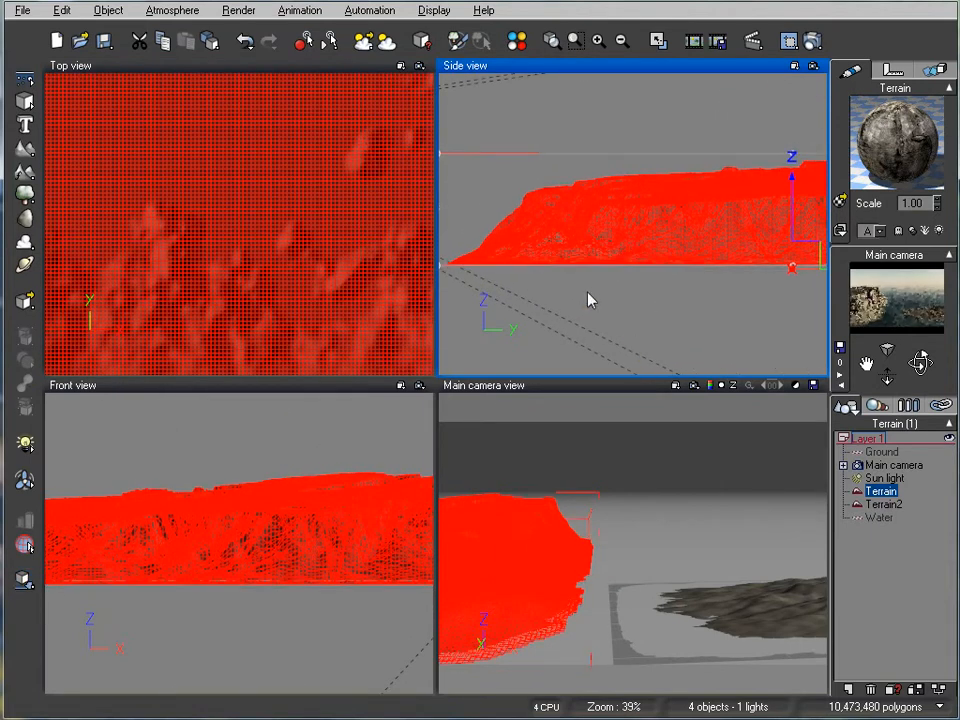
Step: Edit the second terrain so its lowest altitudes are clipped at 7.29, and accept the edit
click(881, 505)
right_click(290, 244)
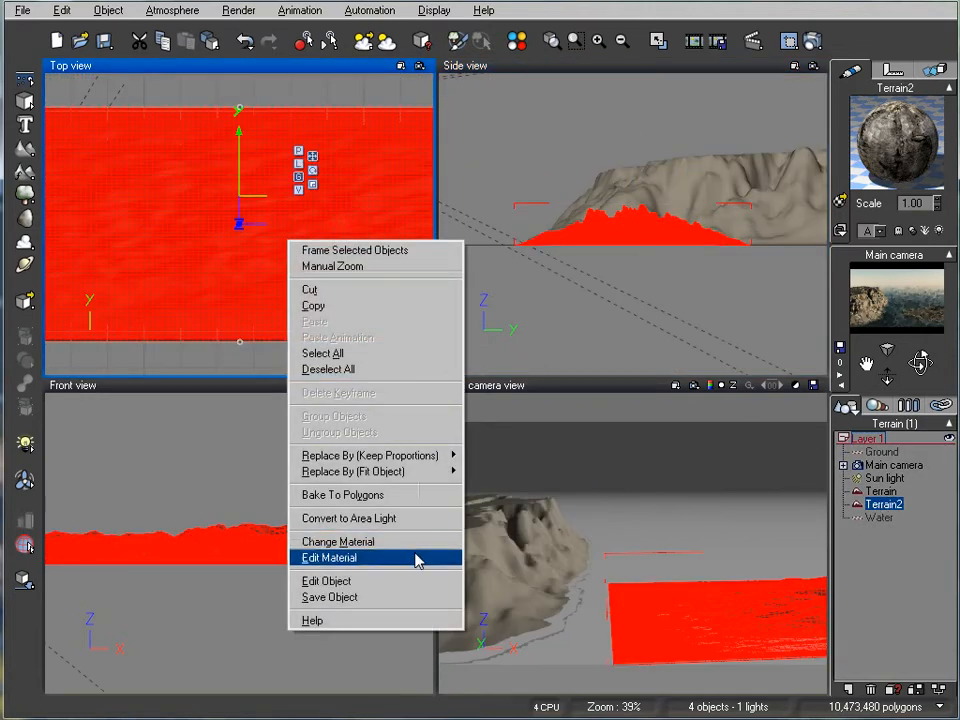
click(407, 583)
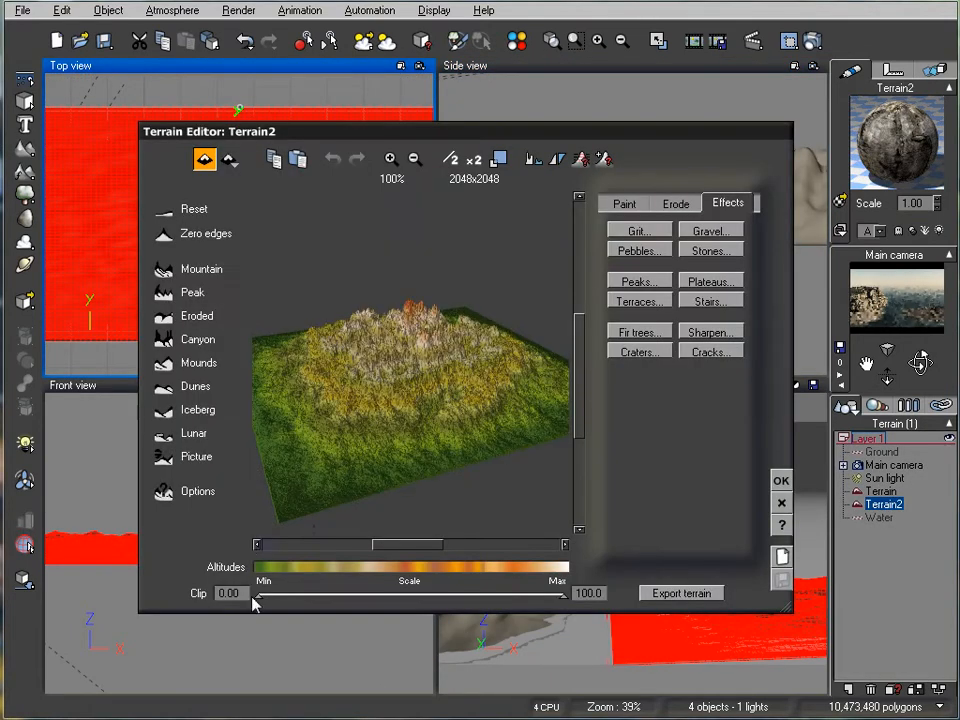
drag(256, 598, 279, 598)
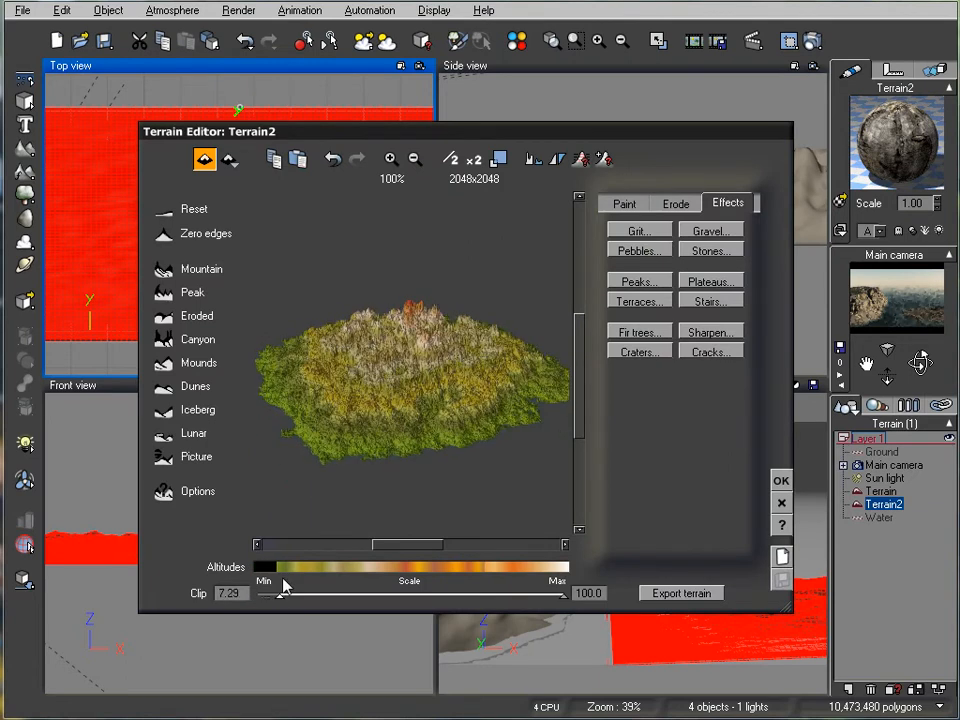
click(784, 503)
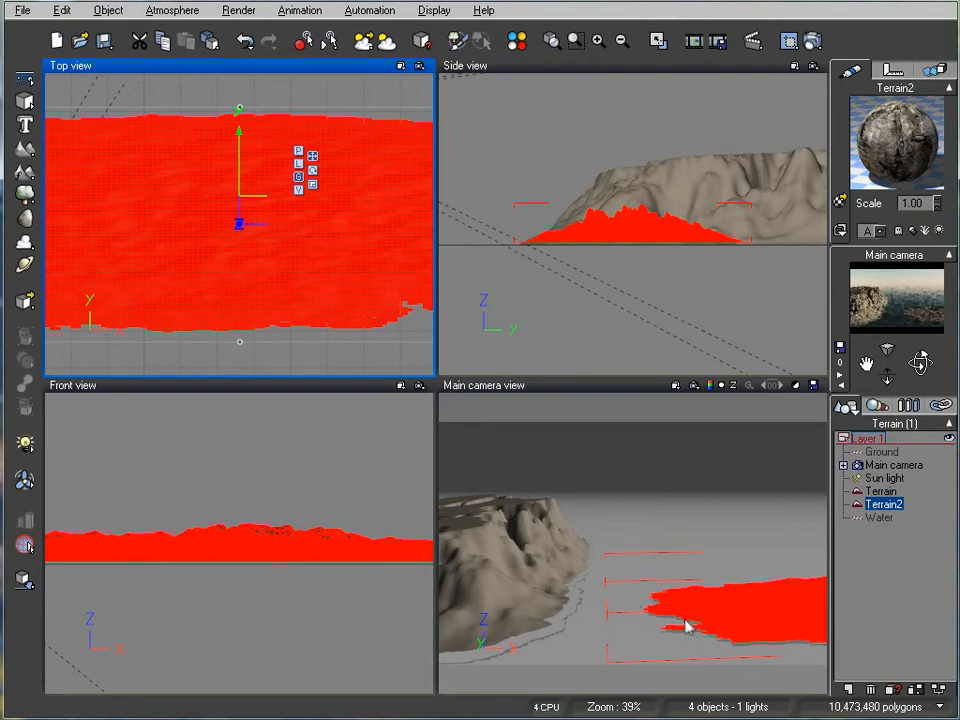
Step: Drop the second terrain onto the surface below it and render a preview
click(24, 579)
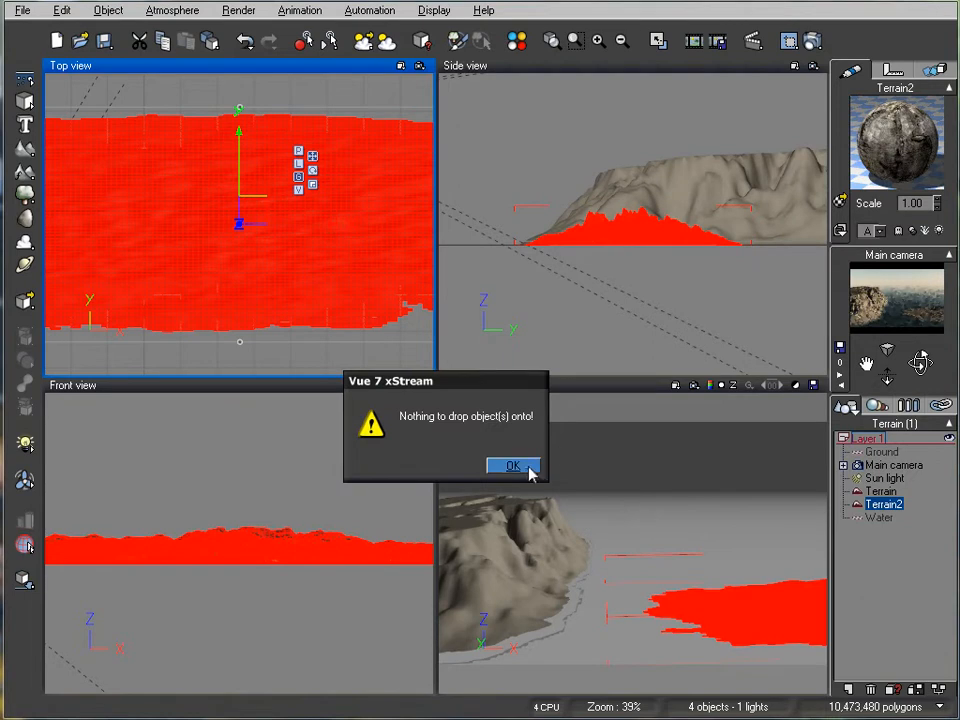
click(535, 466)
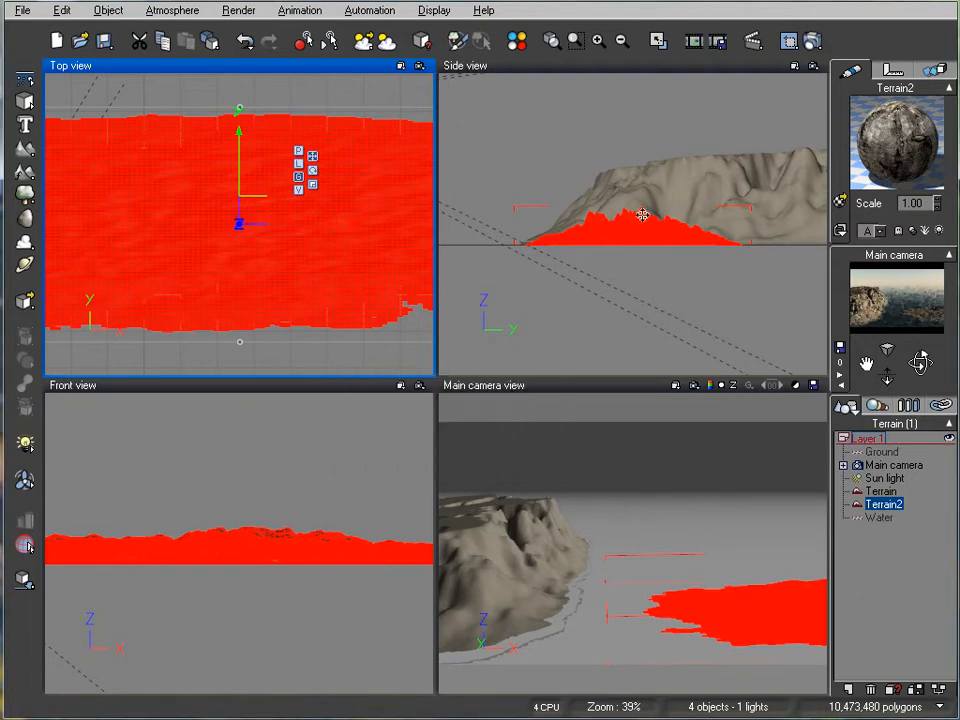
click(814, 41)
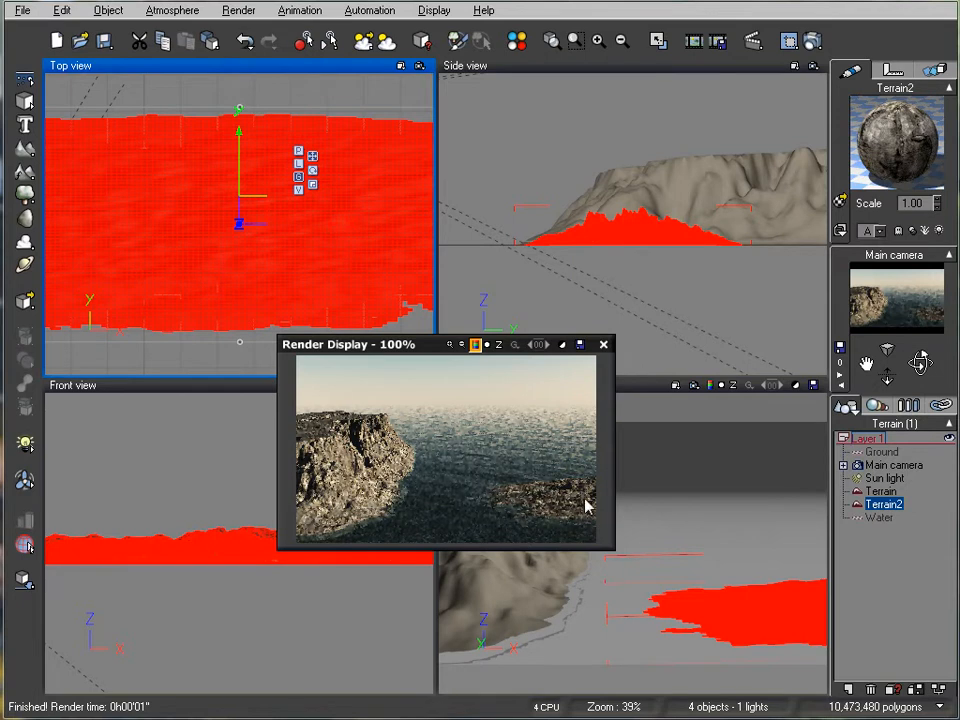
click(603, 344)
Step: Add a third terrain behind the strip-shaped one and enlarge it to roughly the plateau's size
scroll(380, 272, down, 5)
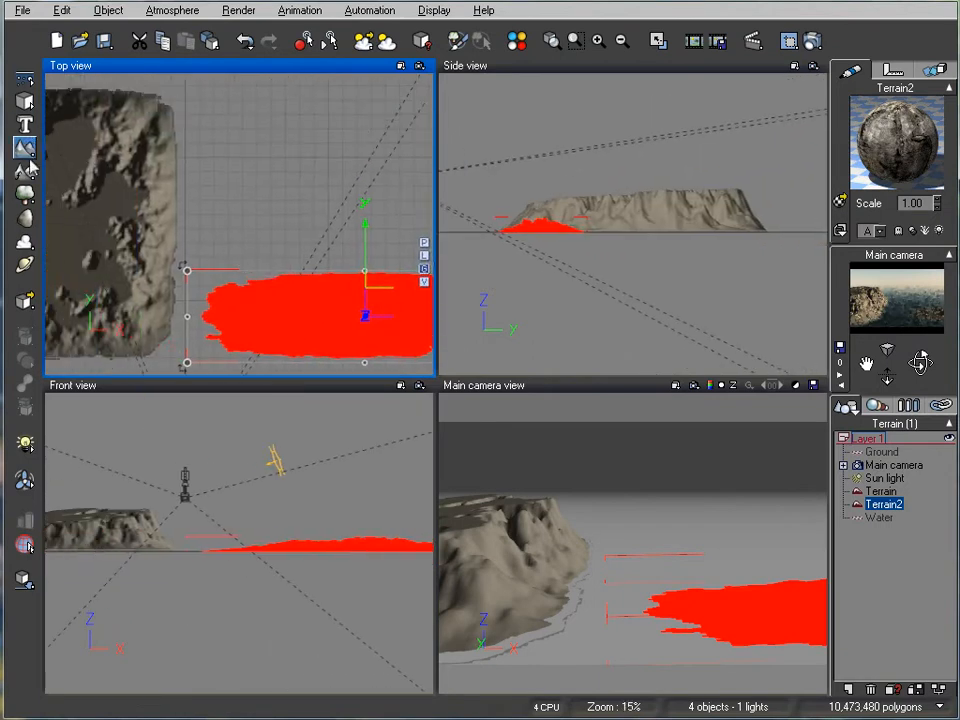
click(24, 148)
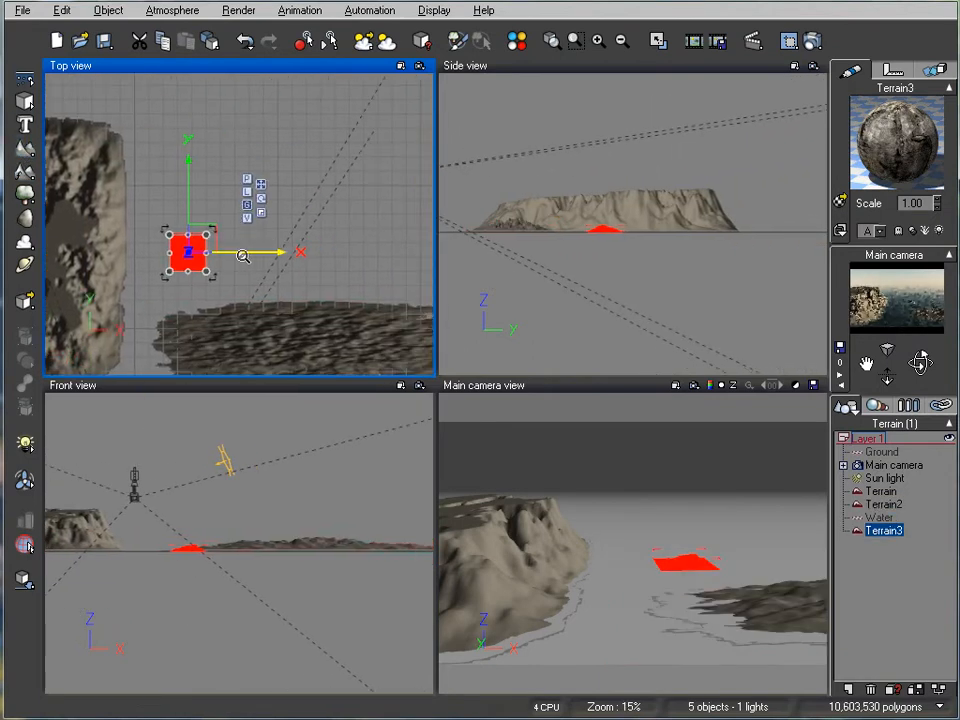
scroll(241, 244, down, 5)
drag(236, 222, 392, 124)
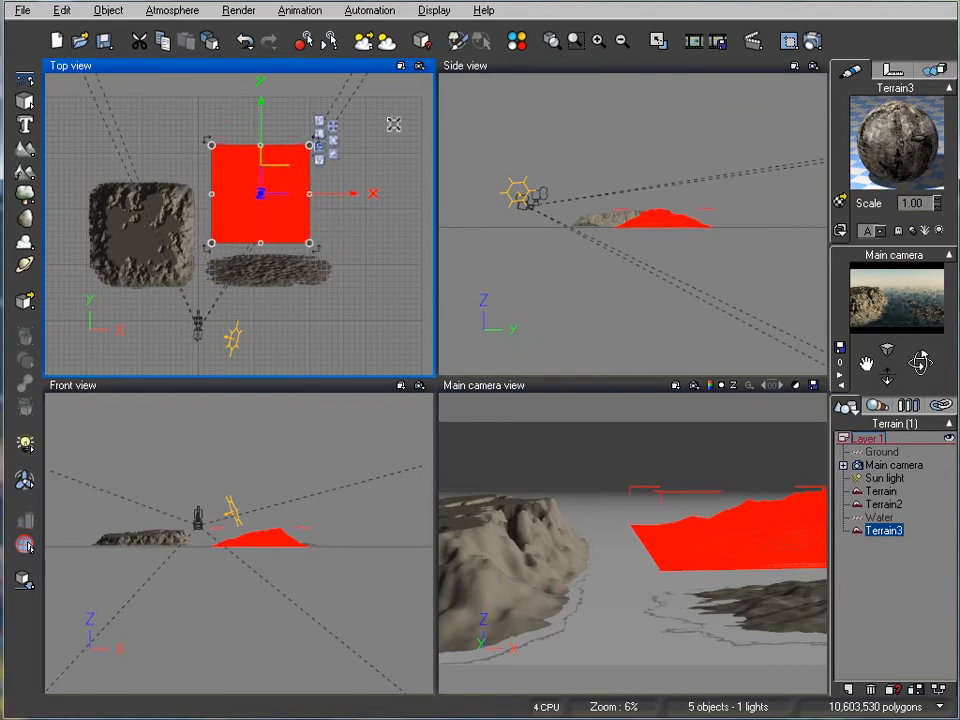
Step: Open the third terrain for editing and reset it to a flat surface
right_click(237, 193)
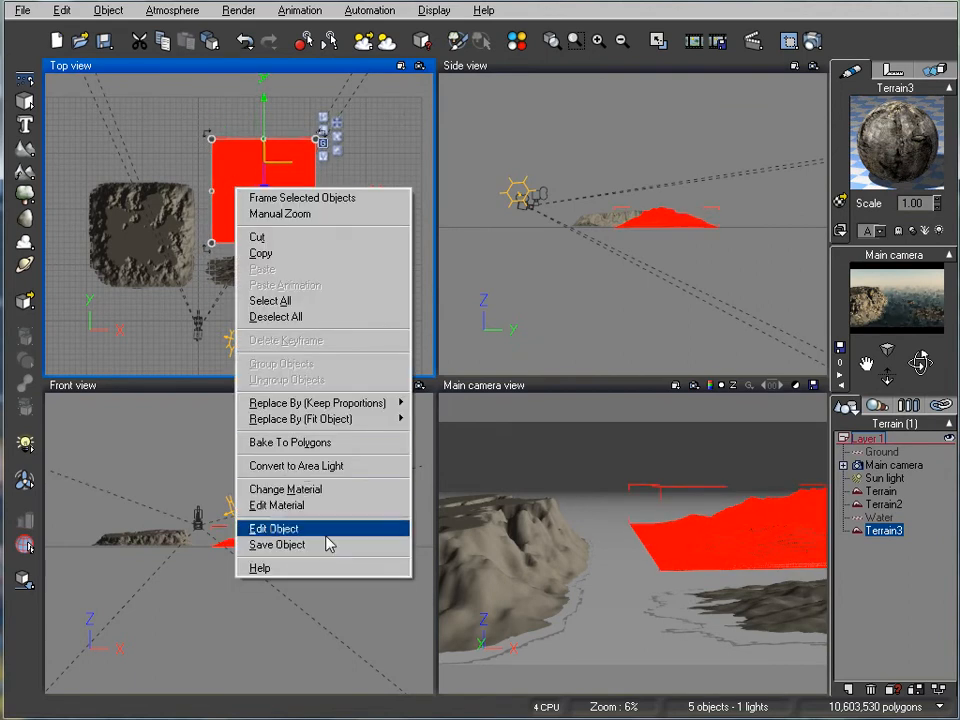
click(285, 528)
click(164, 210)
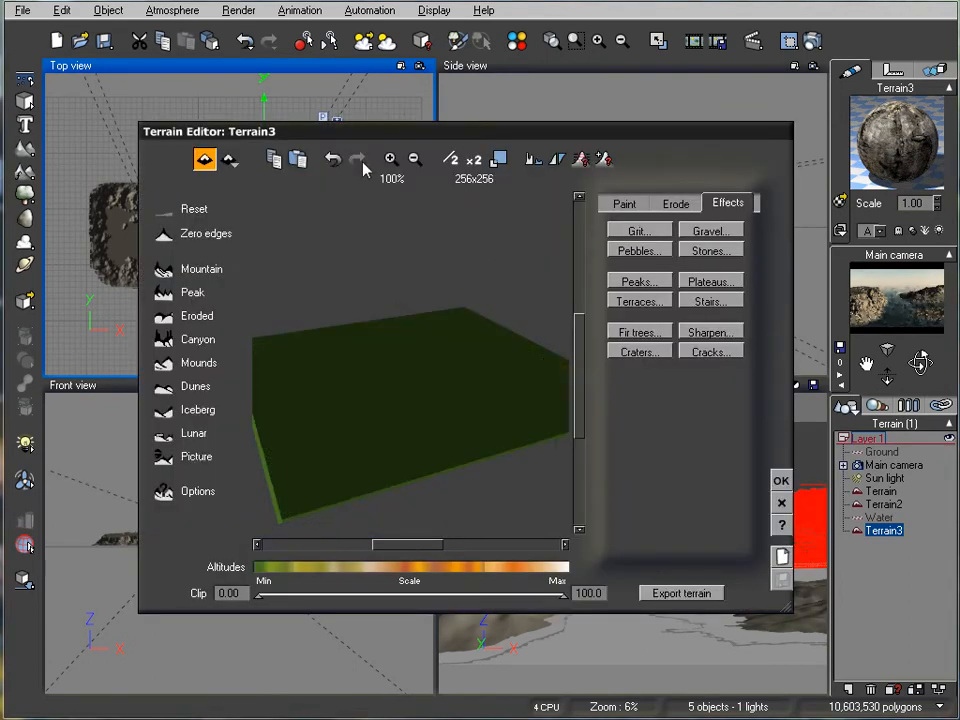
Step: Raise the third terrain's resolution to 1024x1024, generate an Iceberg shape on it, and accept the edit
click(474, 160)
click(474, 160)
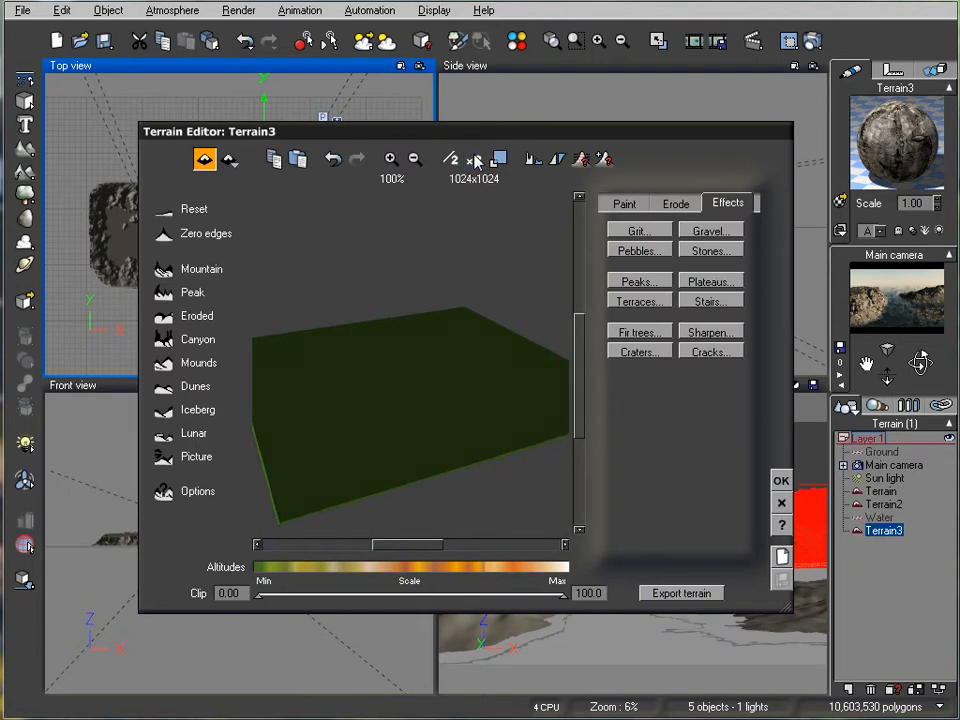
click(163, 408)
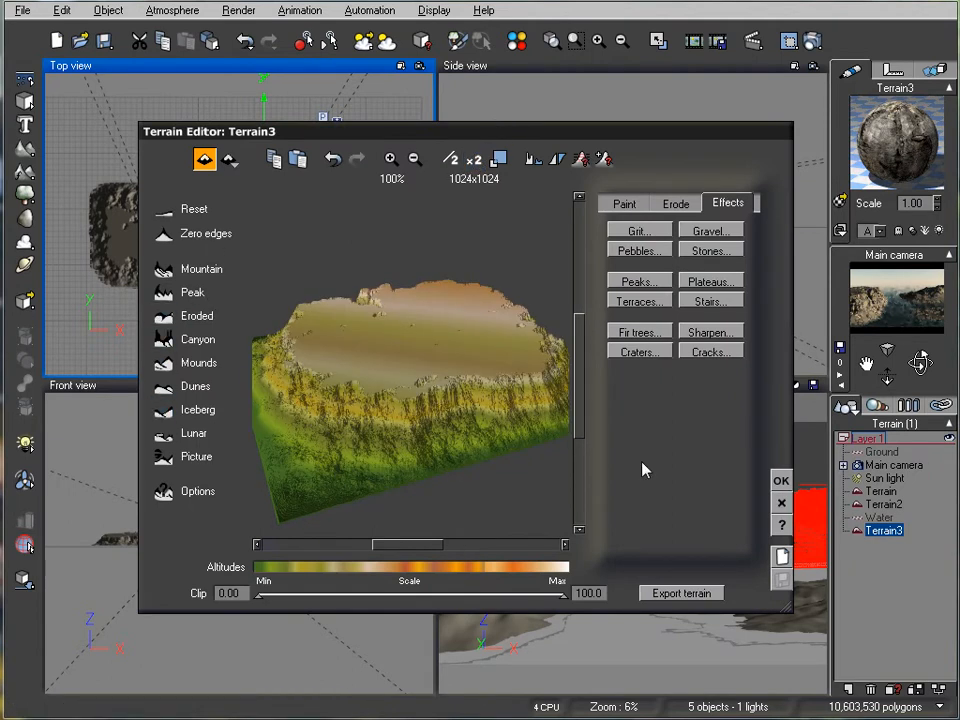
click(781, 480)
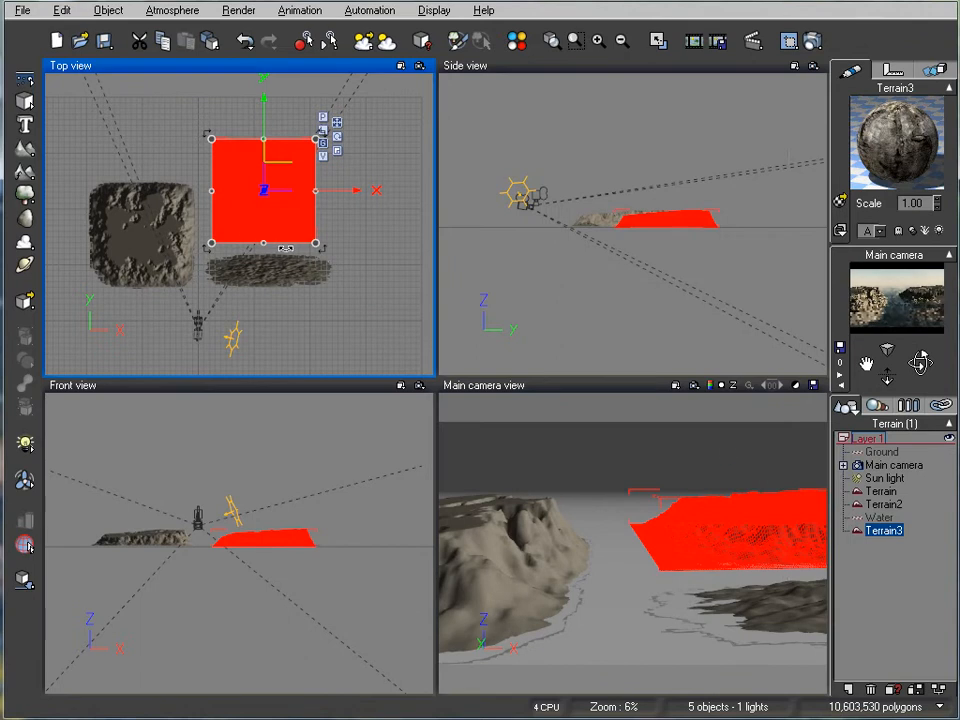
Step: Rotate the third terrain about 20 degrees clockwise, move it over the back of the strip-shaped terrain, and increase its height
drag(322, 256, 290, 243)
right_drag(300, 234, 307, 255)
drag(282, 199, 280, 231)
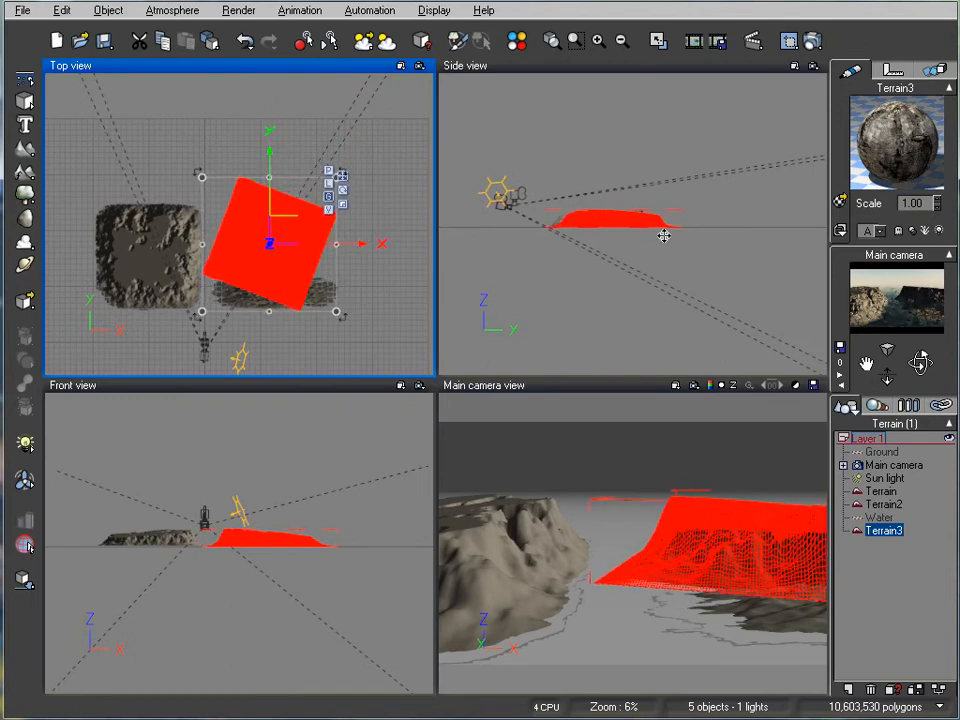
click(617, 228)
drag(612, 201, 613, 194)
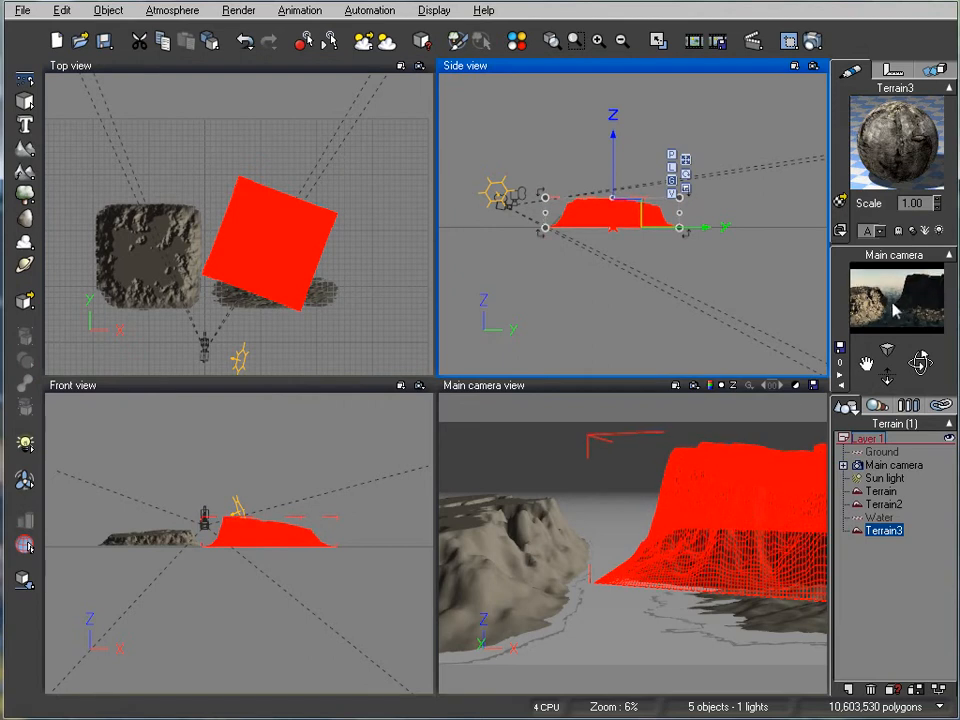
Step: Shift the tall third terrain slightly away from the first plateau to widen the channel, and check it with a preview render
click(286, 243)
drag(286, 243, 294, 241)
click(823, 37)
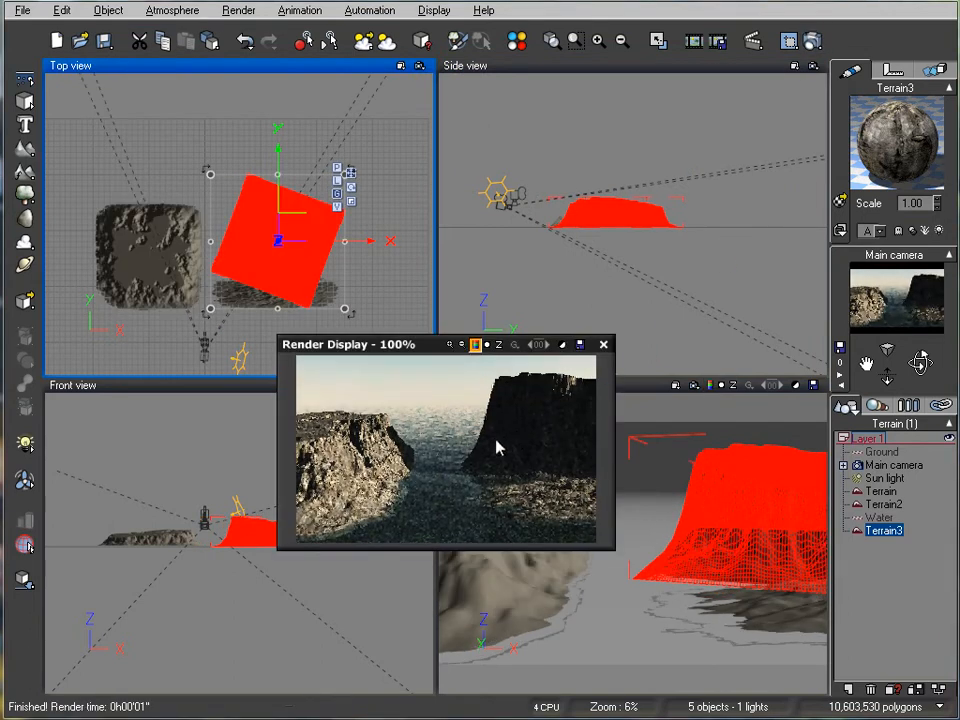
click(607, 345)
Step: Add a fourth terrain behind the two plateaus and enlarge it to a bit over half a plateau's width
right_drag(198, 200, 236, 262)
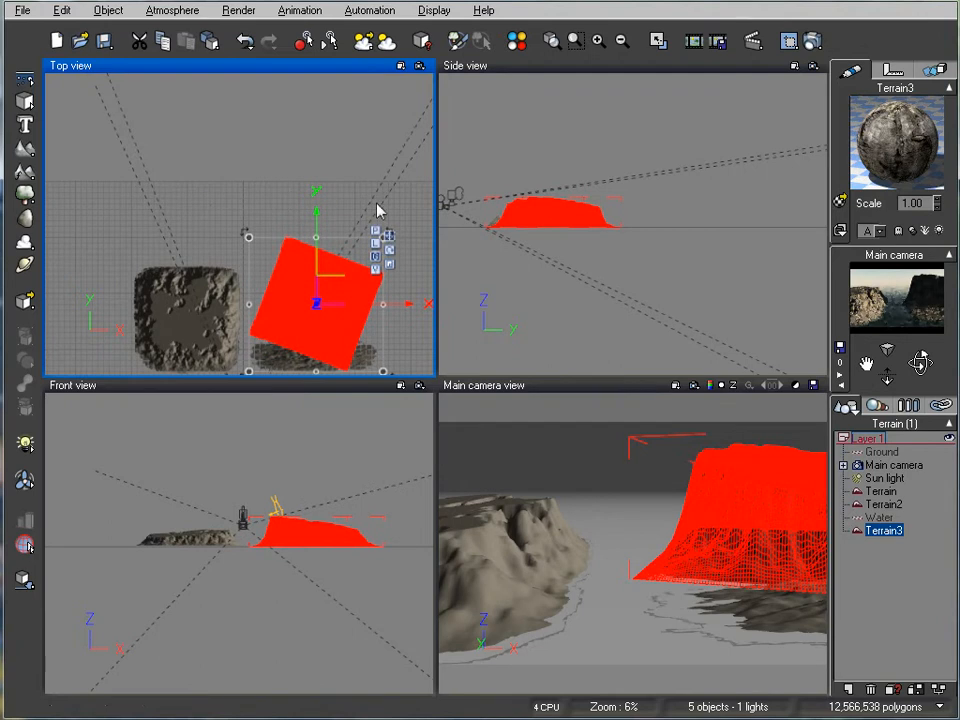
click(24, 147)
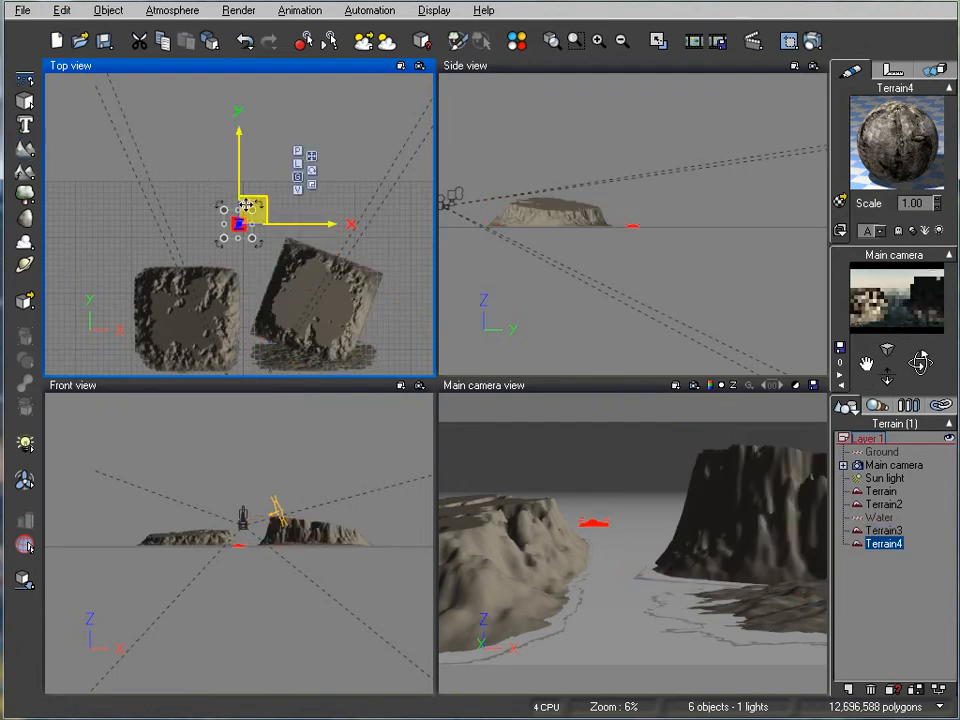
mouse_move(252, 211)
mouse_down()
mouse_move(294, 159)
mouse_move(261, 191)
mouse_move(241, 191)
mouse_up()
Step: Edit the fourth terrain by resetting it and generating a Peak shape, and accept the edit
right_click(241, 191)
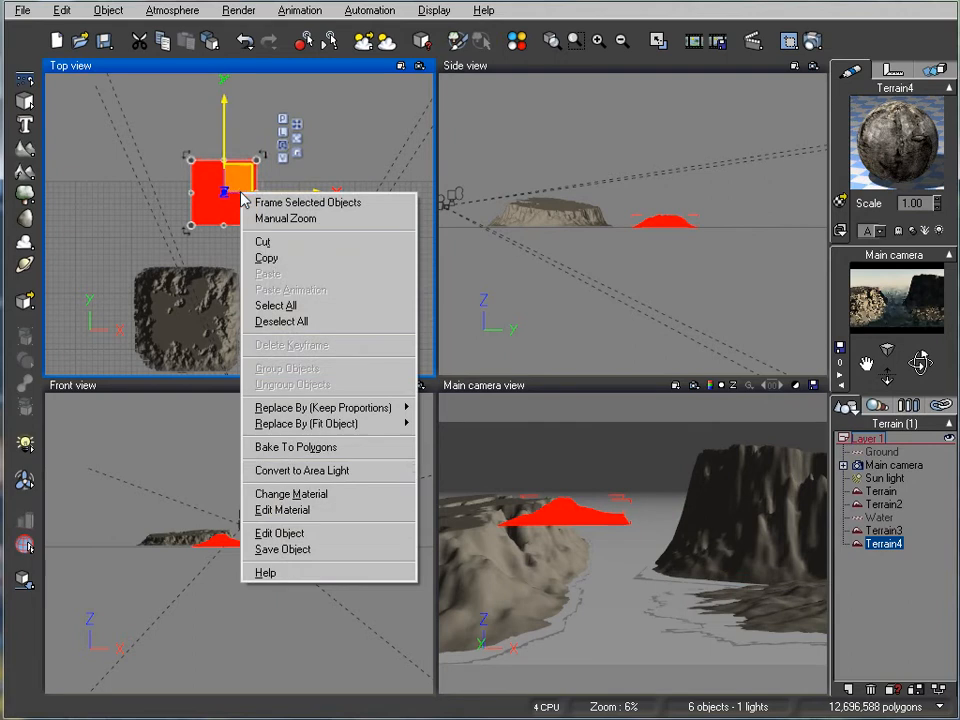
click(360, 534)
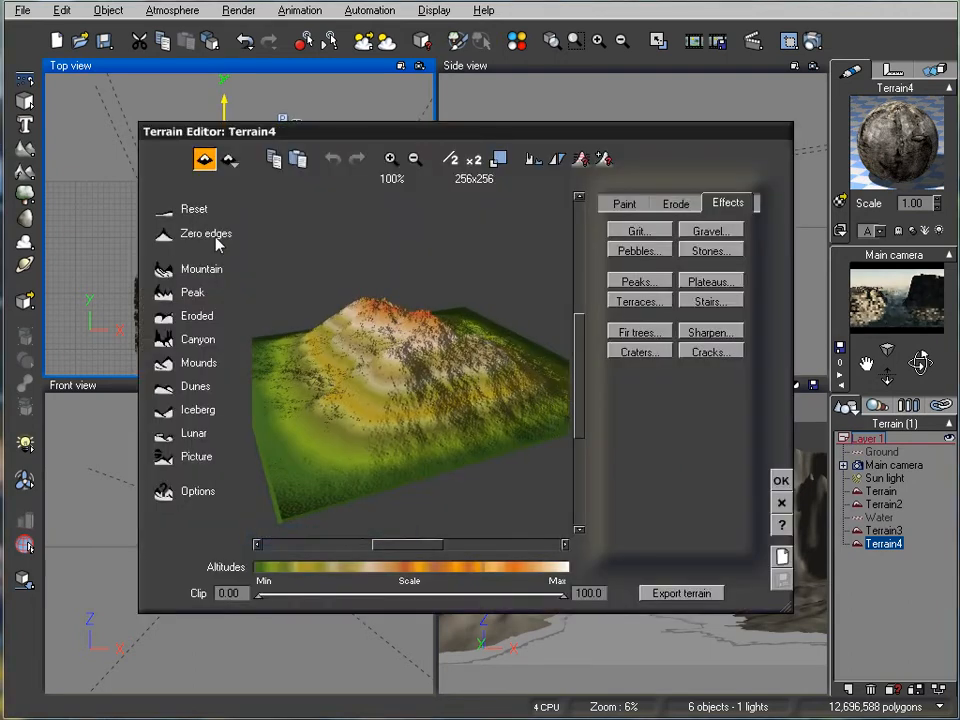
click(170, 214)
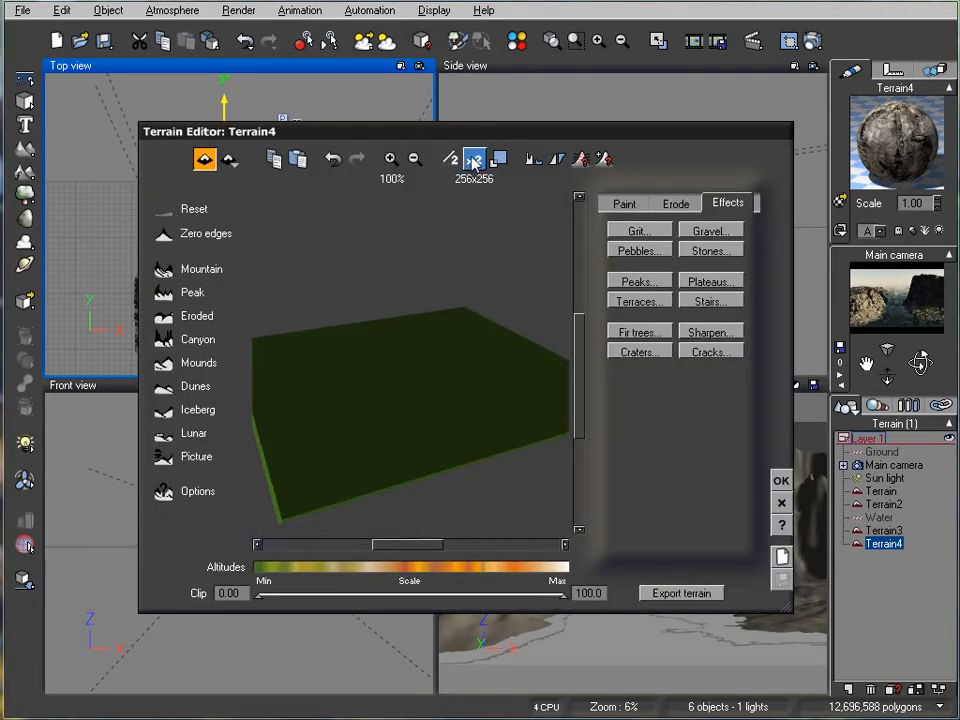
click(166, 294)
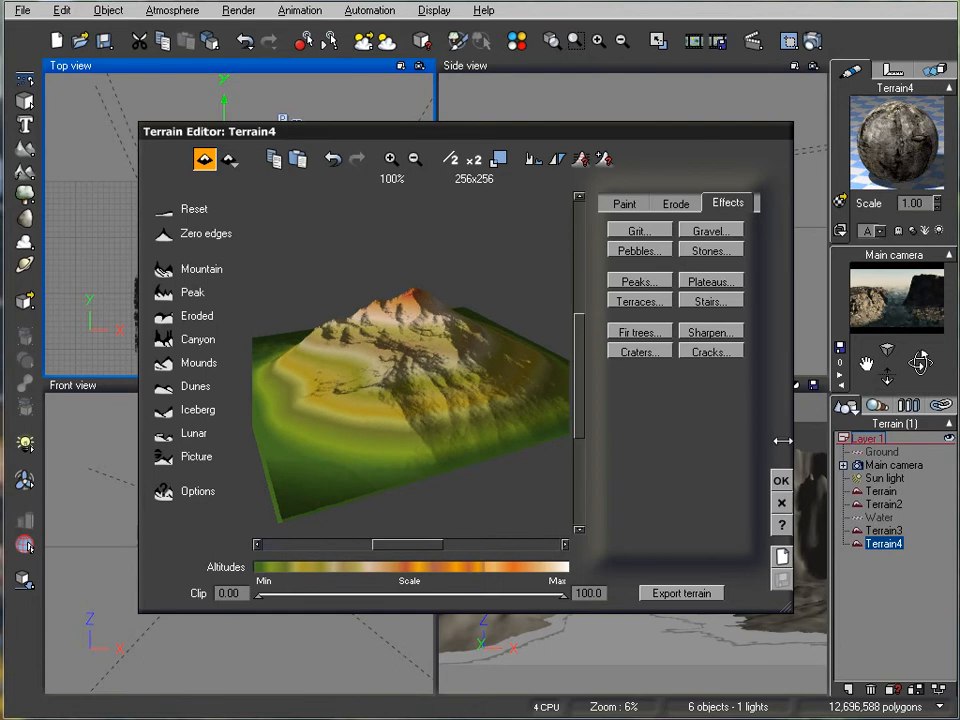
click(782, 481)
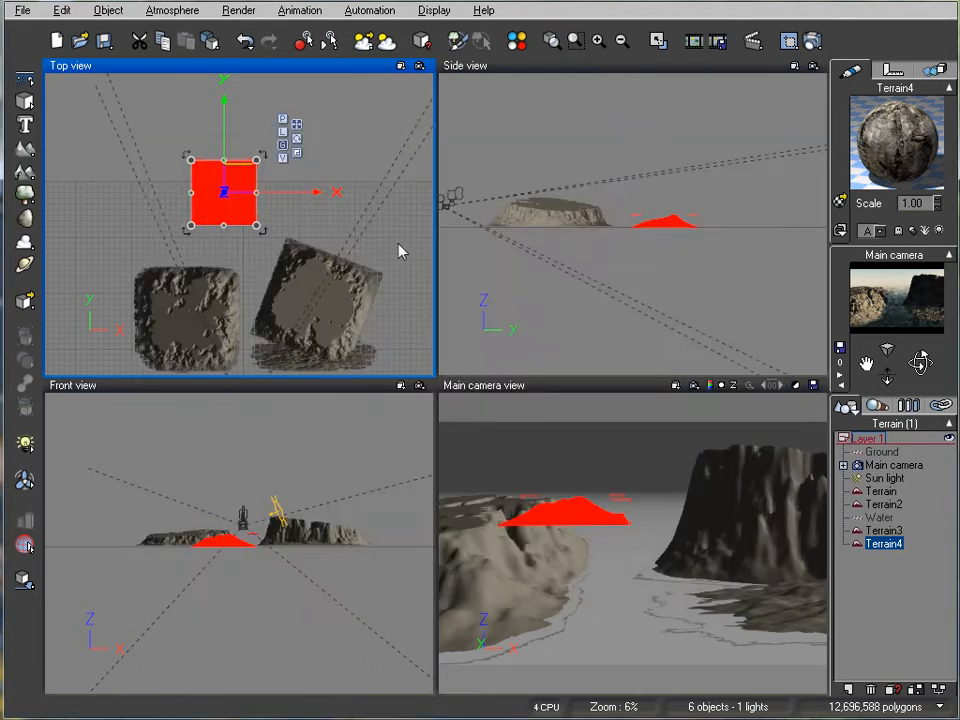
Step: Stretch the fourth terrain into a wide strip and position it closer behind the two plateaus
drag(275, 214, 432, 214)
drag(319, 208, 300, 225)
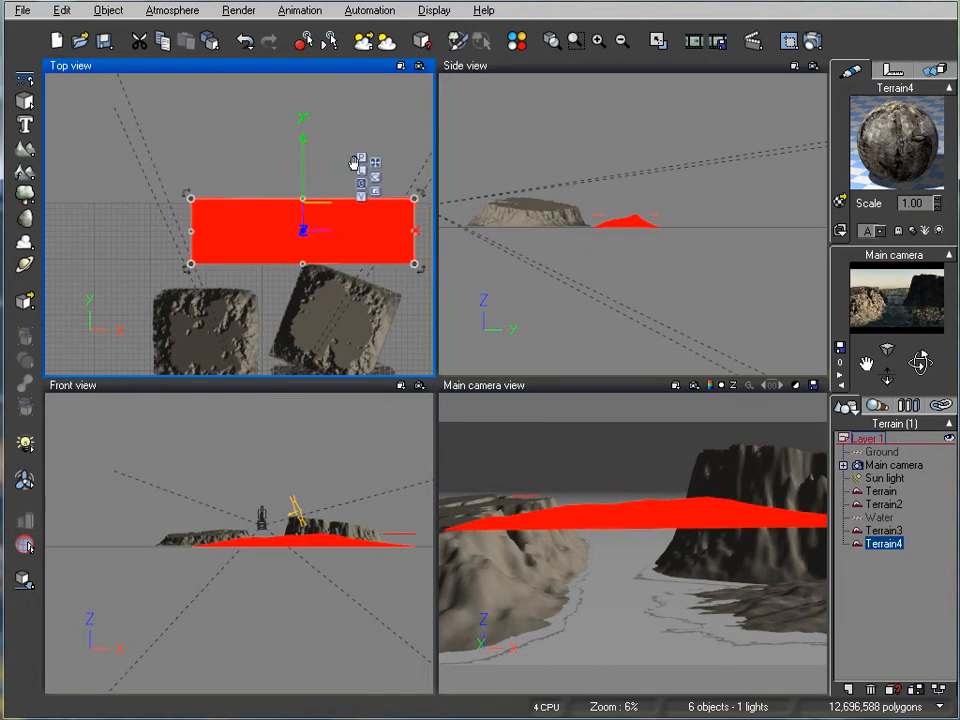
right_drag(318, 190, 317, 228)
Step: Duplicate the wide background terrain, check a preview render, and place the copy directly behind the original
drag(322, 250, 215, 210)
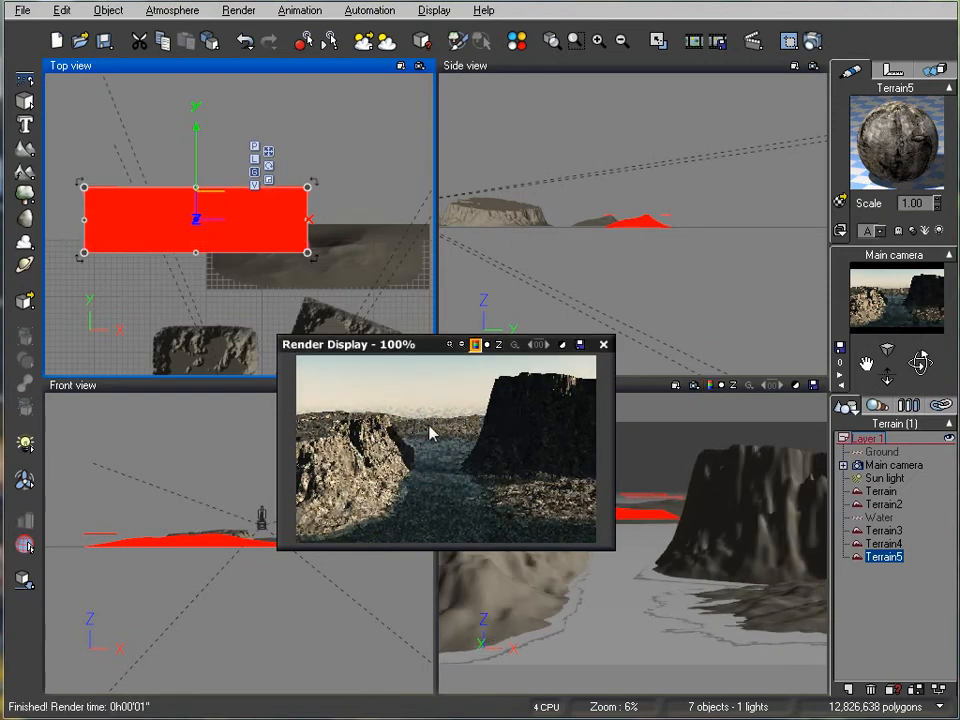
click(603, 344)
drag(210, 211, 353, 184)
right_drag(348, 260, 255, 282)
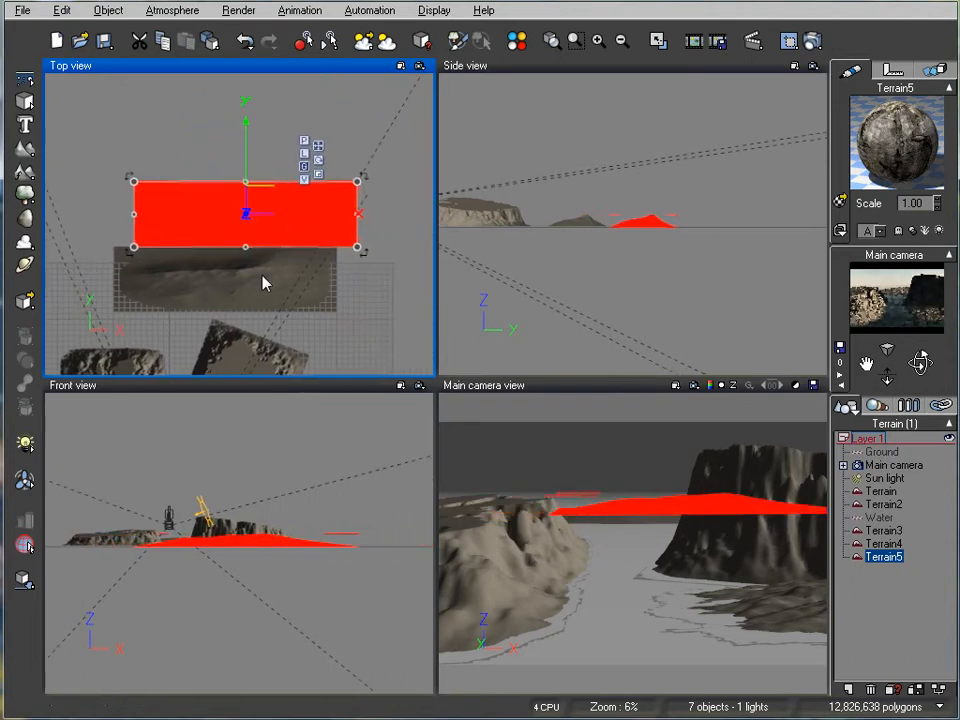
Step: Turn the rear background terrain around by about half a turn, roughly double its height, and render a preview
mouse_move(129, 177)
mouse_down()
mouse_move(126, 150)
mouse_move(125, 180)
mouse_up()
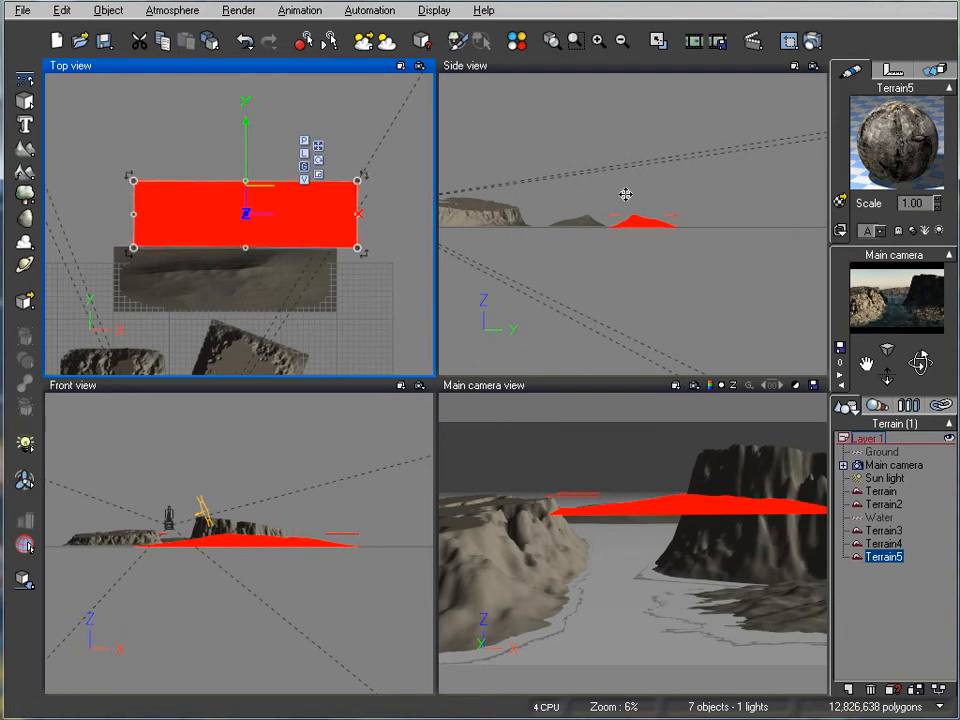
mouse_move(639, 221)
mouse_down()
mouse_move(620, 233)
mouse_move(645, 210)
mouse_move(642, 224)
mouse_move(641, 213)
mouse_up()
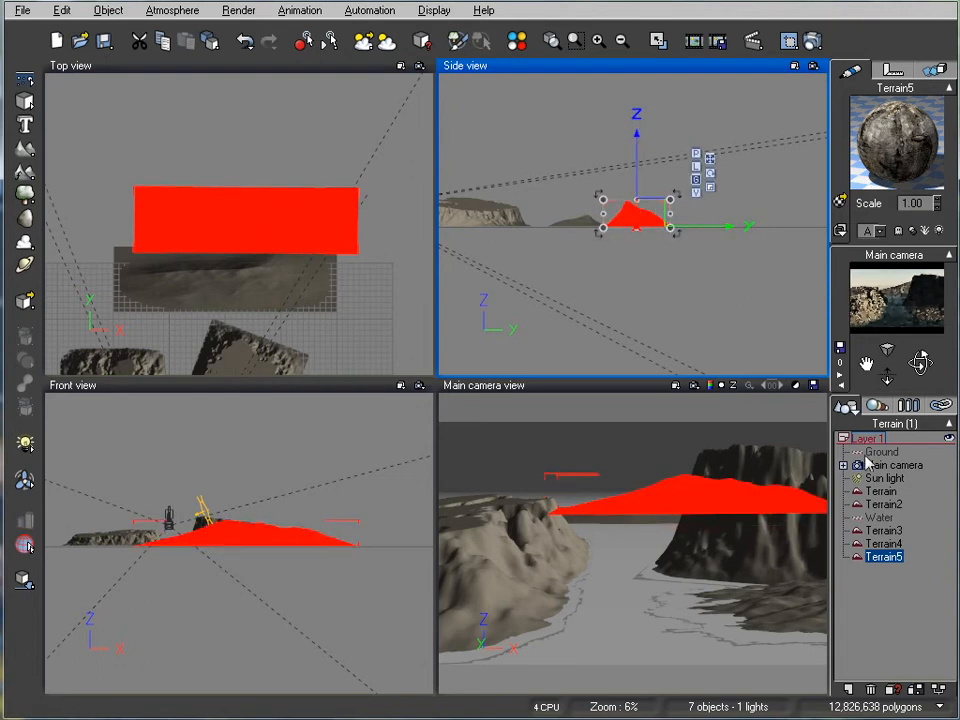
click(811, 41)
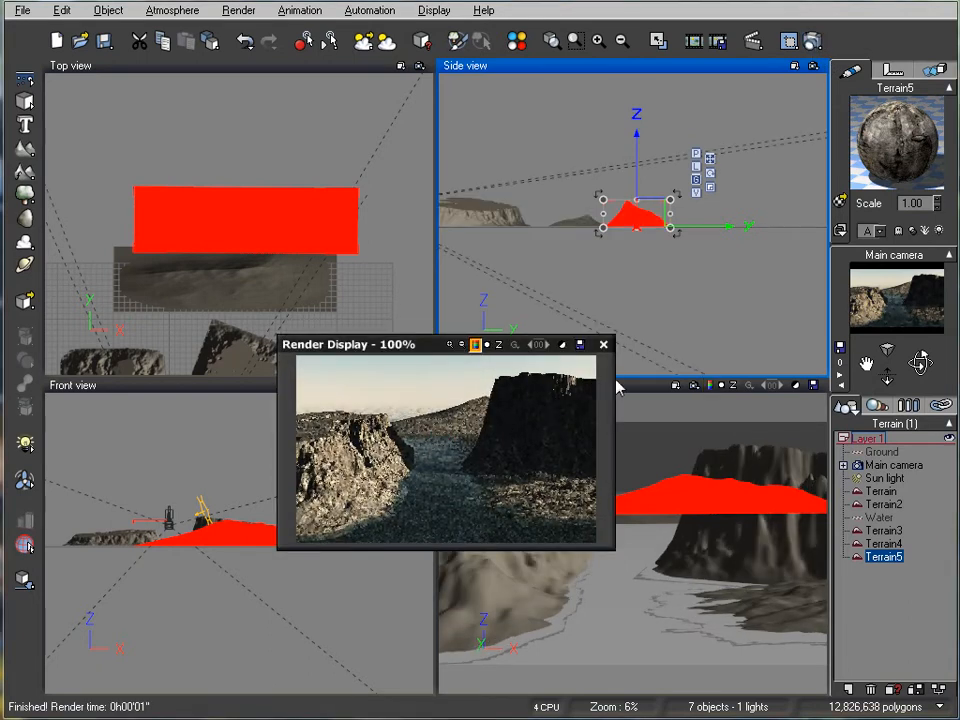
click(603, 346)
Step: Add a new terrain in the foreground ahead of the camera, enlarge it, and offset it toward the tall plateau's side
right_drag(308, 280, 308, 95)
scroll(251, 281, up, 5)
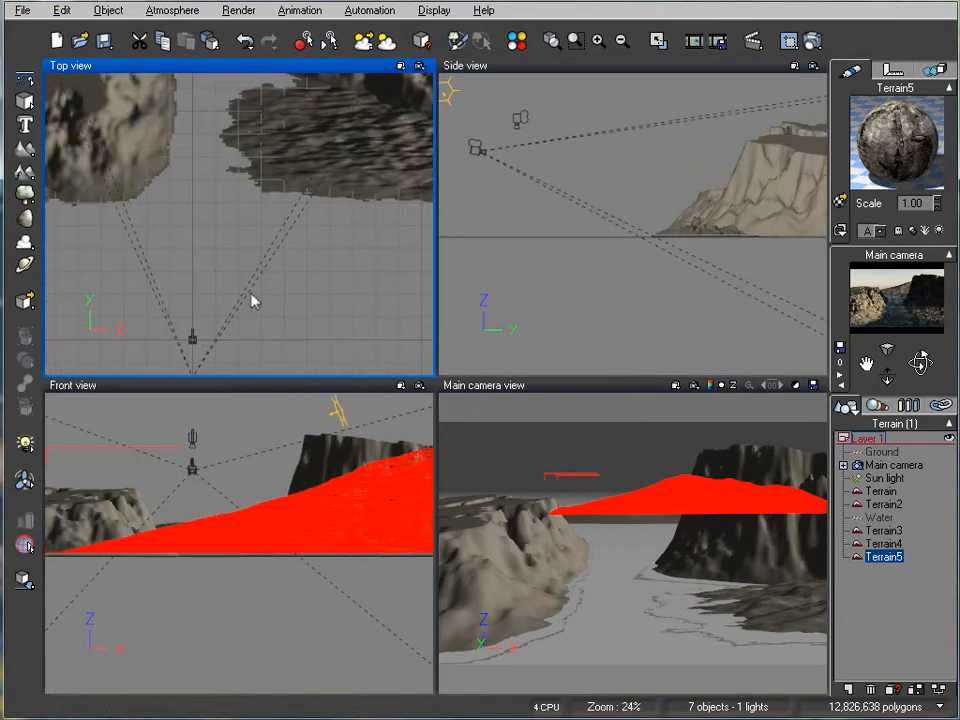
click(24, 148)
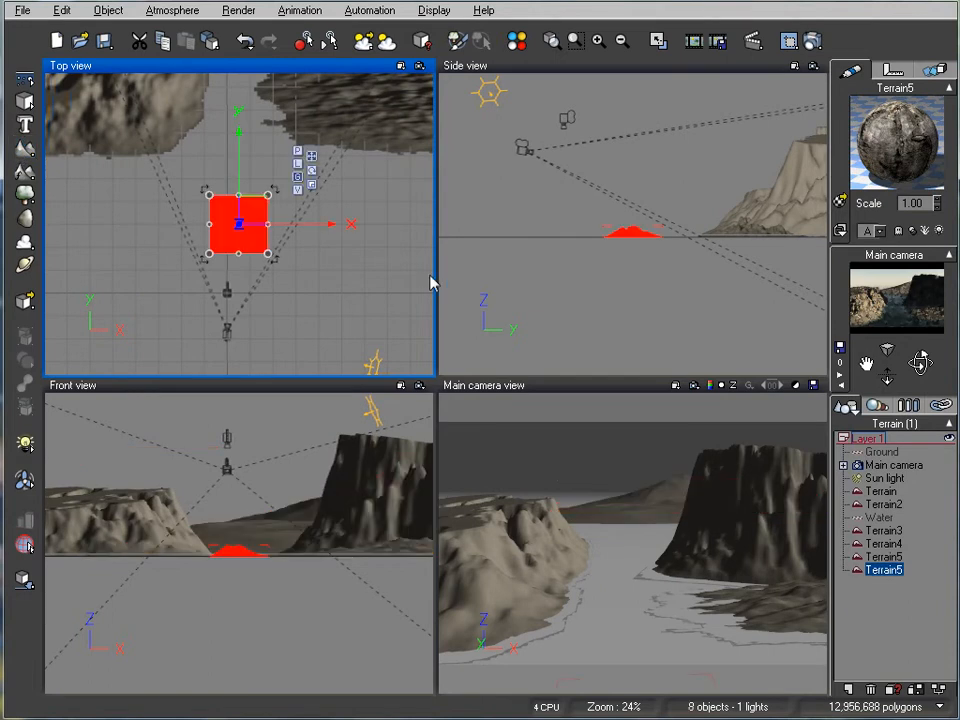
drag(268, 195, 304, 193)
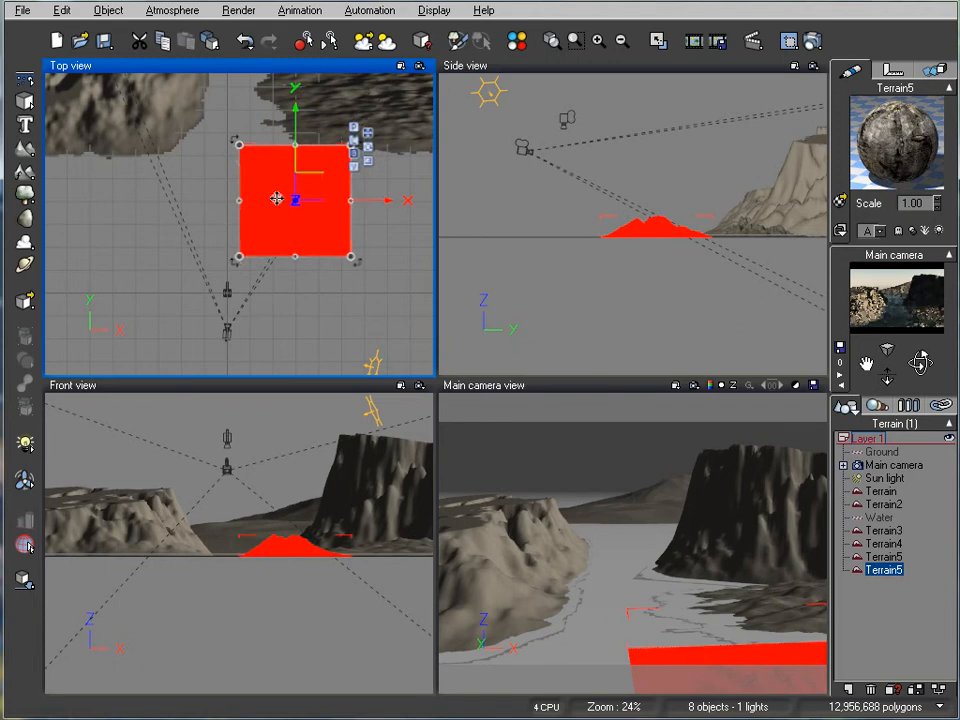
Step: Edit the foreground terrain at 1024x1024 resolution, reset it, generate a Mountain shape, and accept the edit
right_click(280, 207)
click(422, 540)
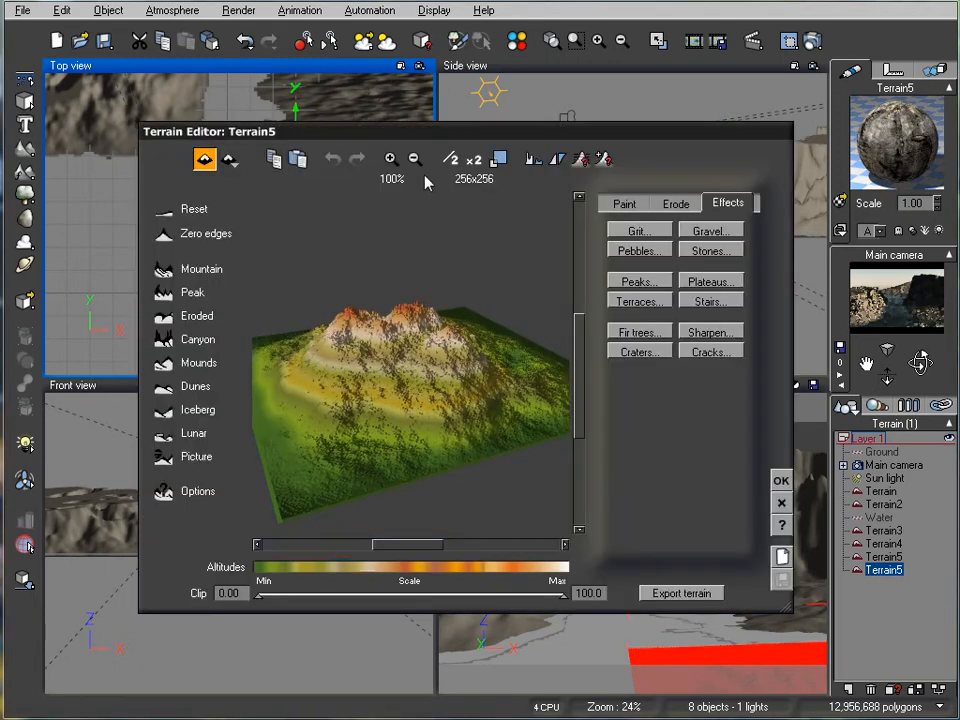
click(477, 161)
click(479, 162)
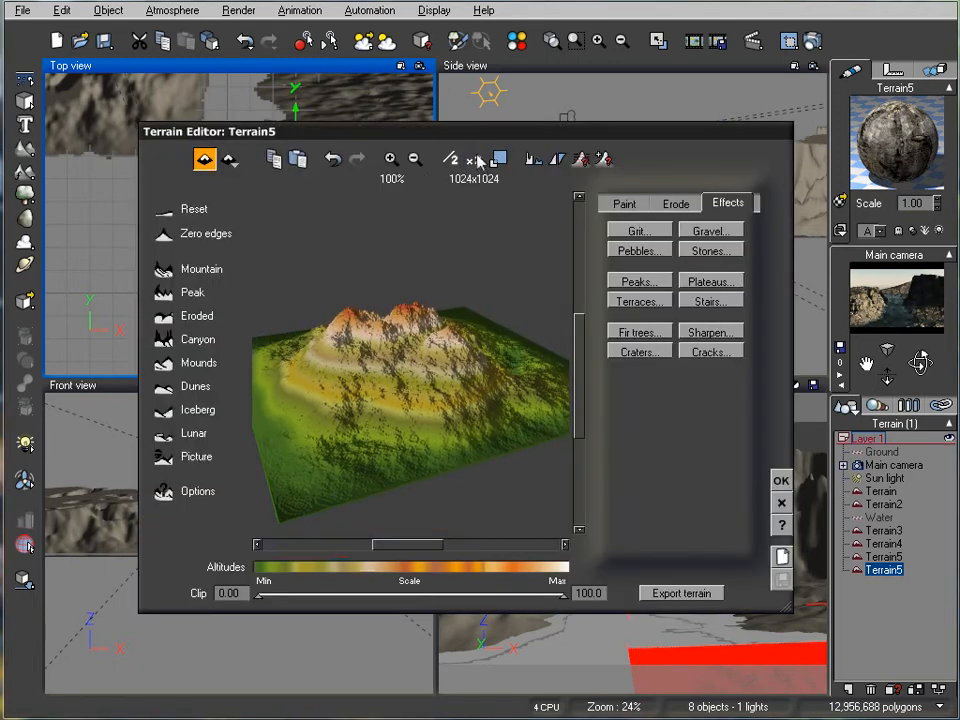
click(163, 210)
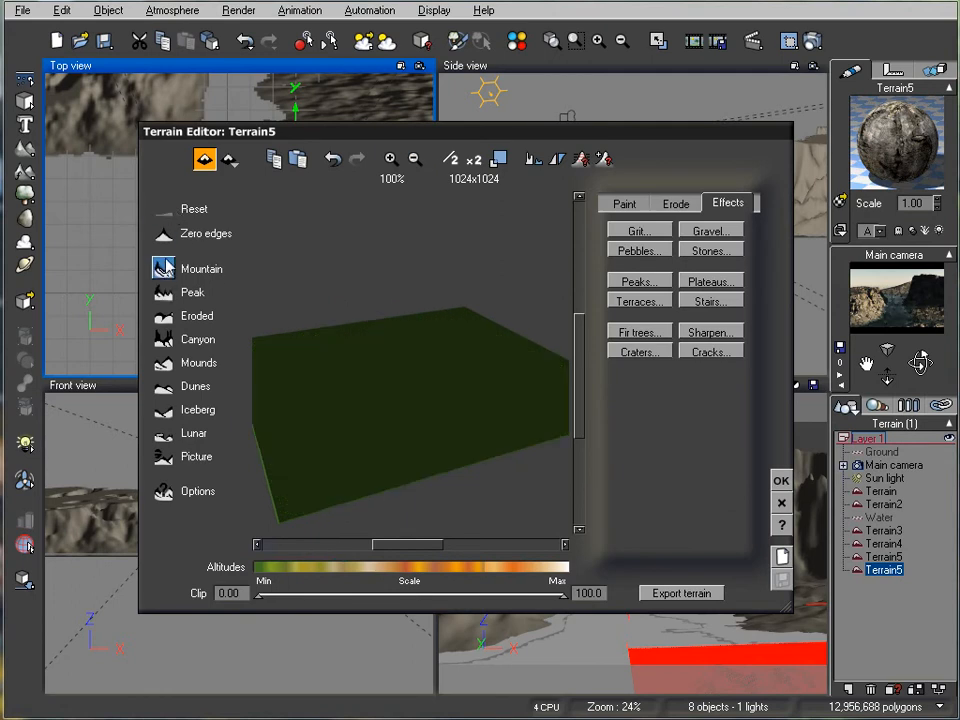
click(163, 269)
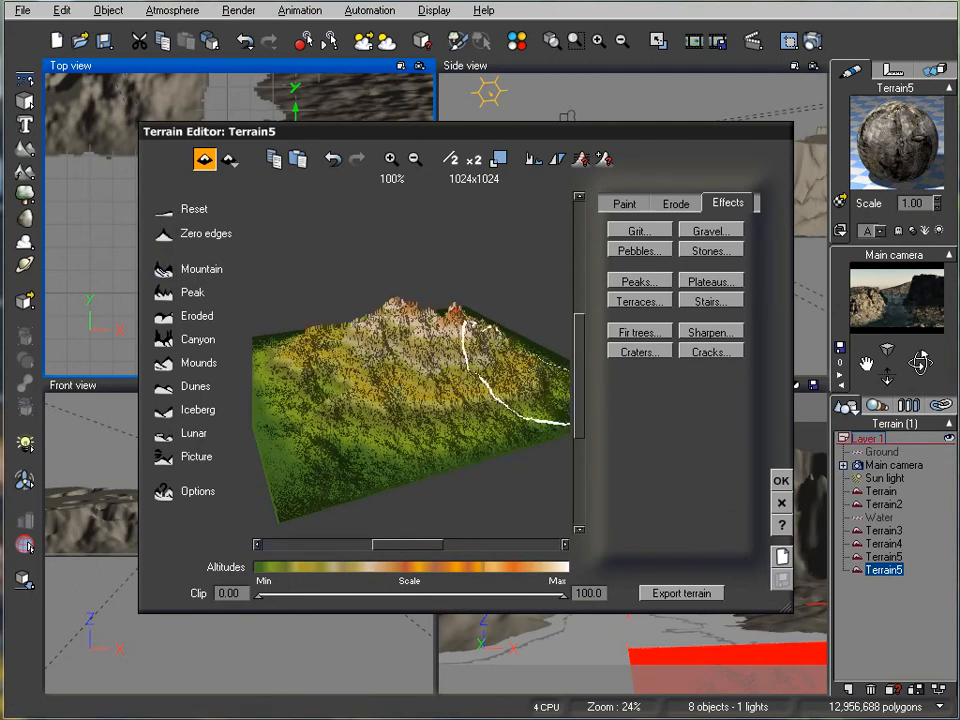
click(781, 482)
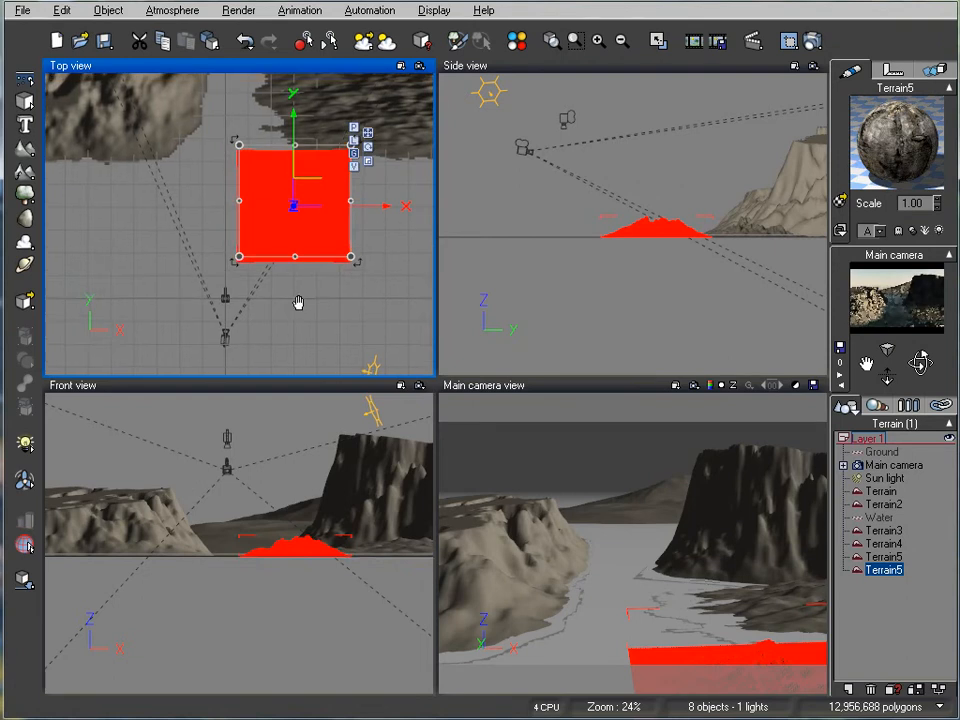
Step: Enlarge the foreground terrain further and reposition it so its peak rises in the near corner of the camera frame
drag(226, 174, 189, 137)
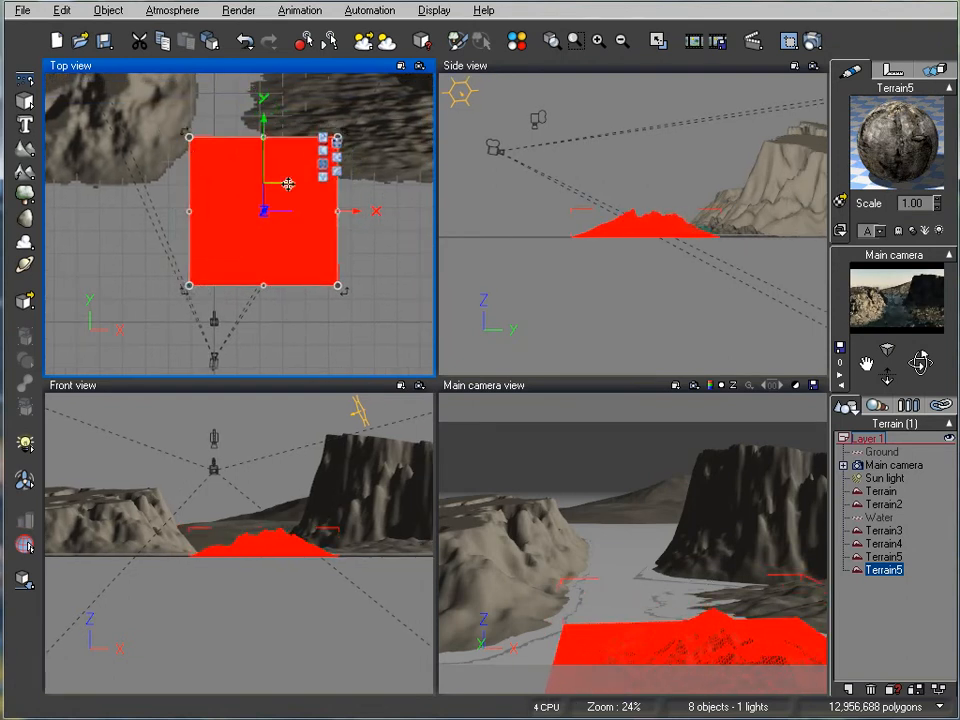
click(613, 195)
drag(613, 195, 560, 210)
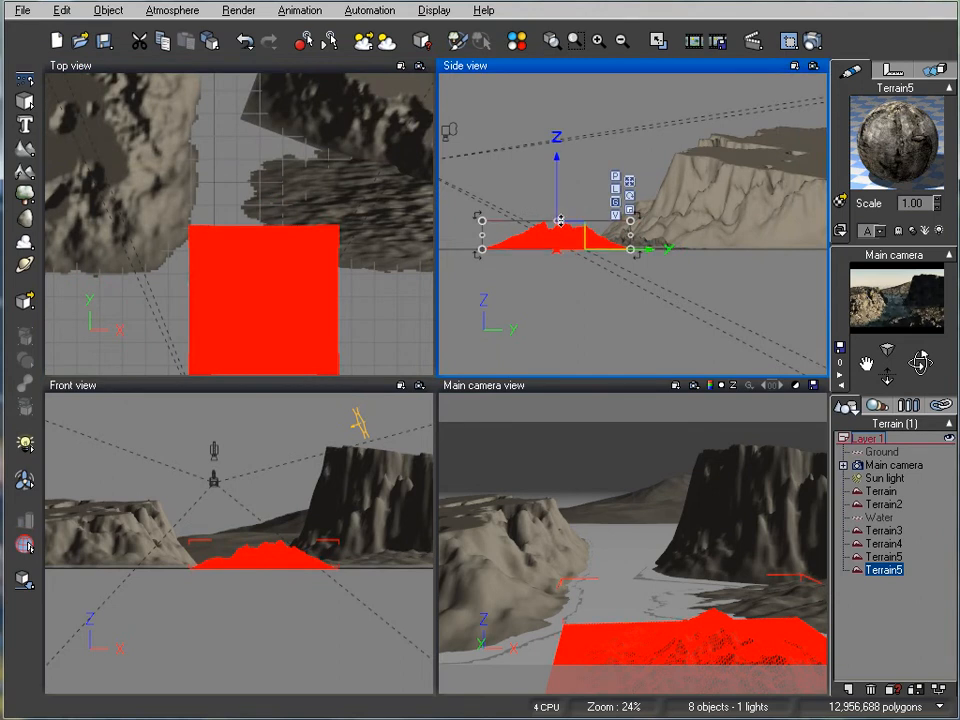
drag(482, 208, 449, 195)
click(281, 261)
drag(281, 261, 302, 292)
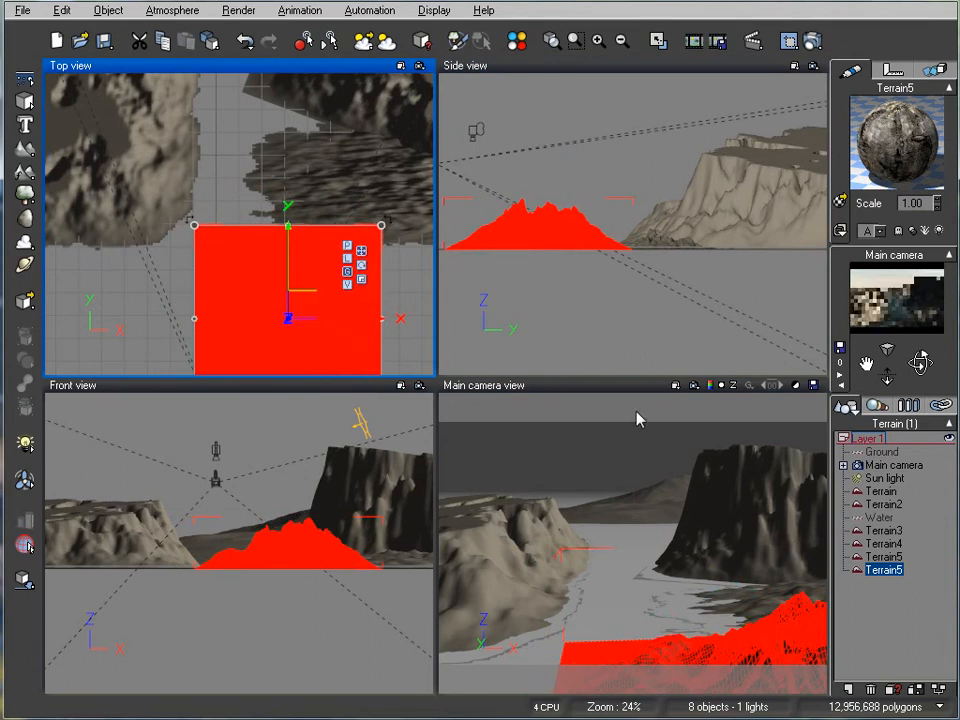
Step: Edit the foreground terrain so its lowest altitudes are clipped at 3.04, and accept the edit
right_click(287, 251)
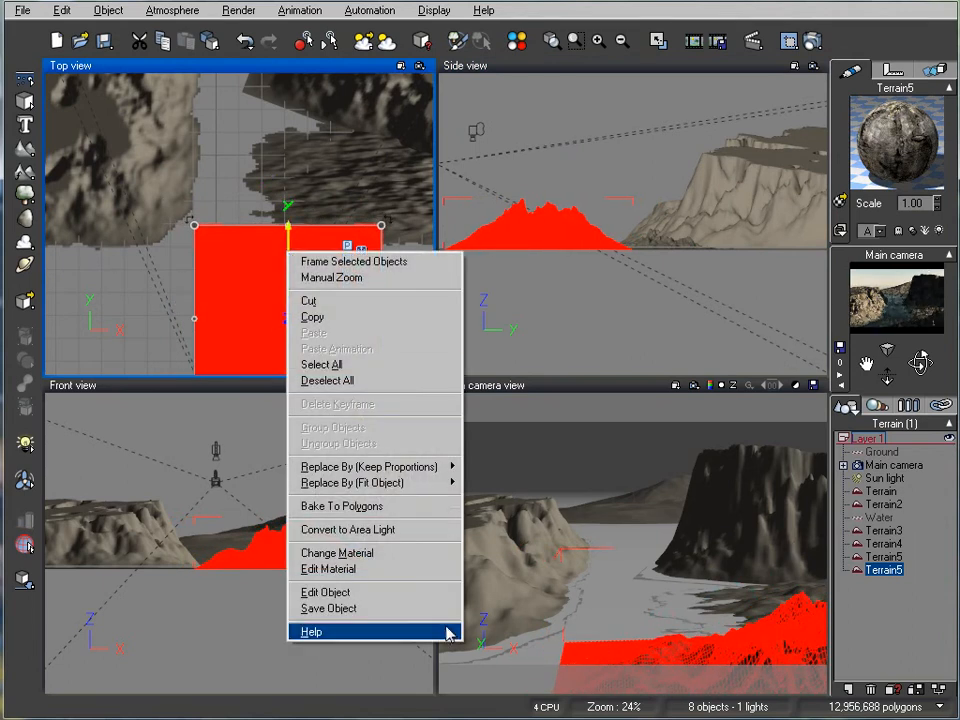
click(446, 592)
drag(263, 594, 266, 594)
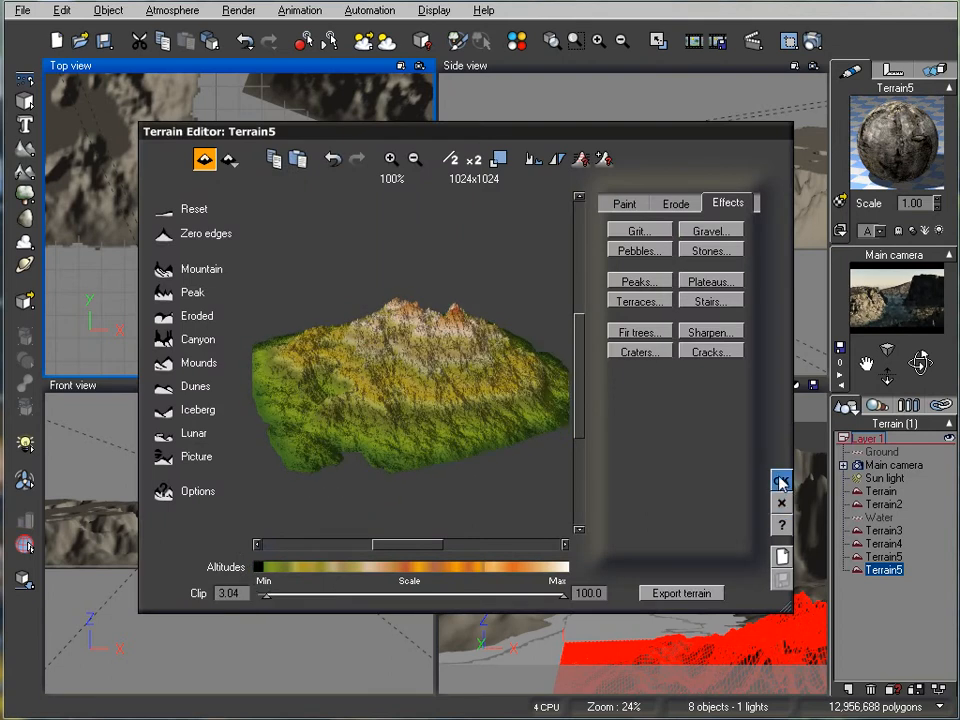
click(781, 482)
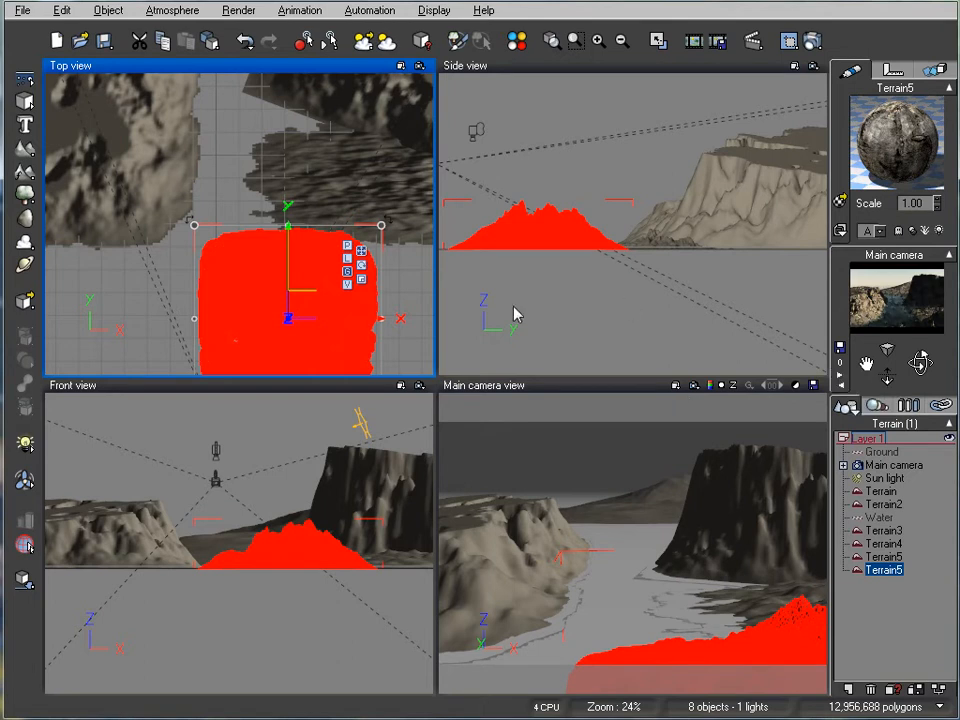
Step: Select the first terrain and open its Gray Mountain Rocks material for advanced editing
click(886, 505)
click(880, 491)
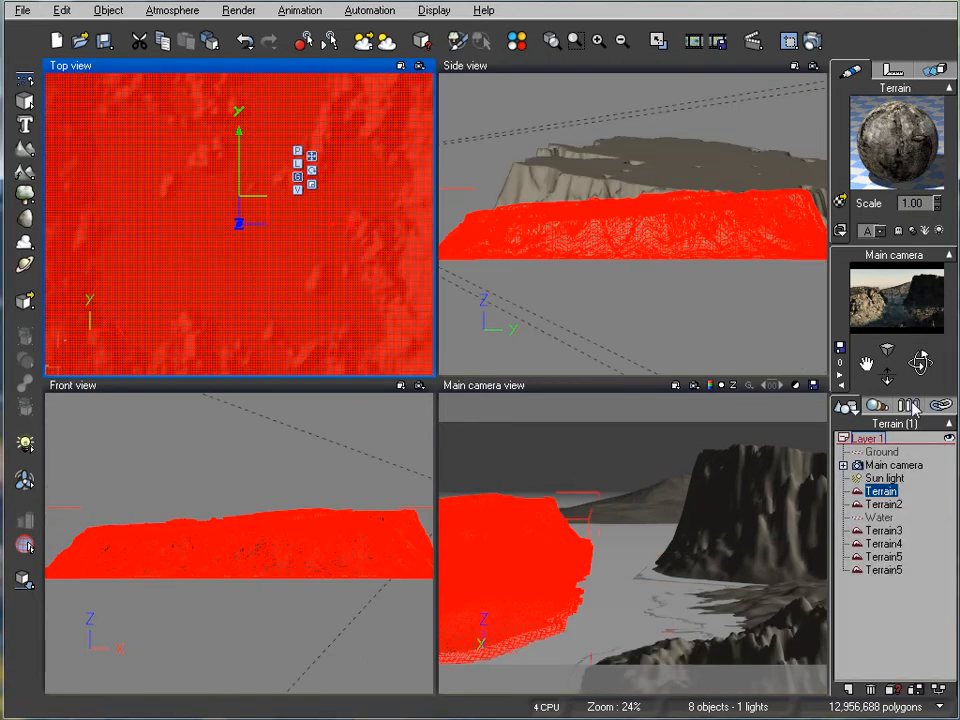
double_click(887, 132)
drag(597, 133, 412, 132)
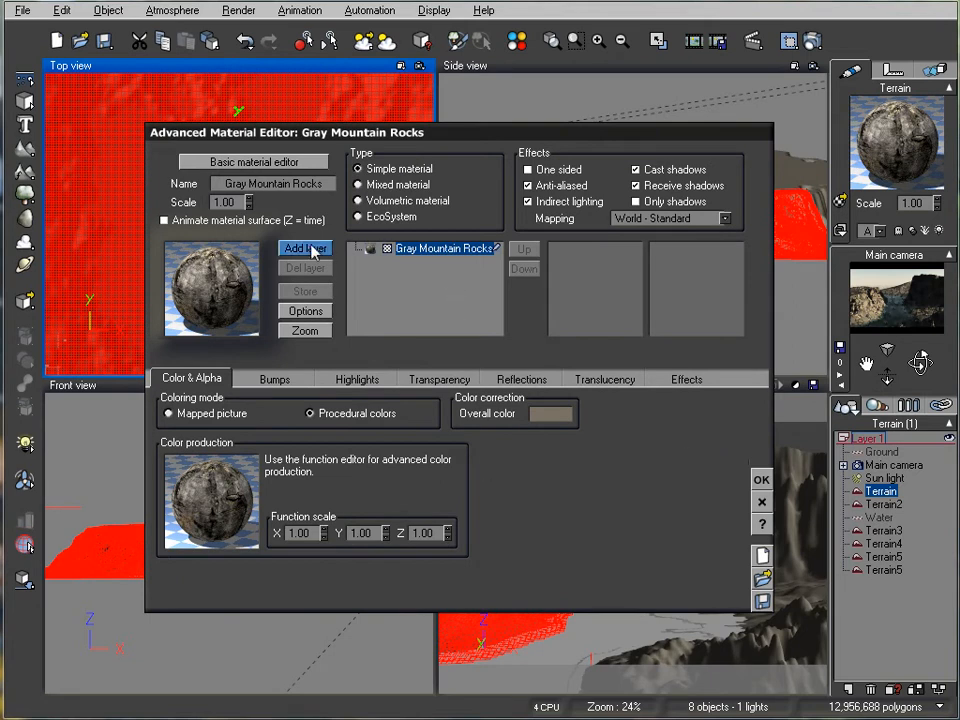
Step: Convert the Gray Mountain Rocks material to an EcoSystem and add the Bulky Conifer tree to its population
click(392, 216)
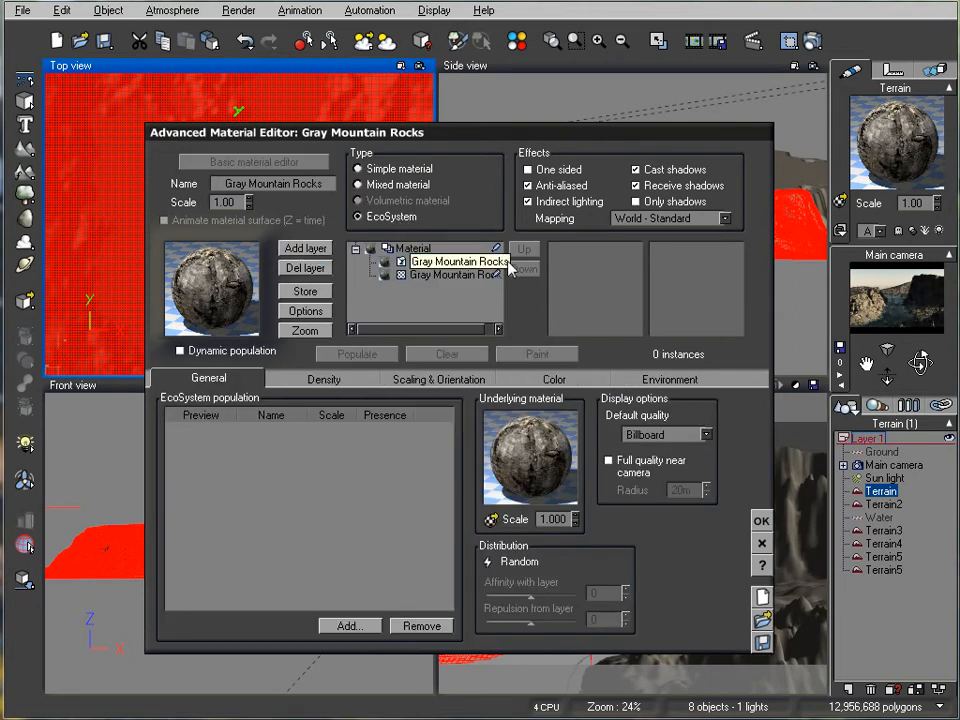
click(349, 625)
click(390, 653)
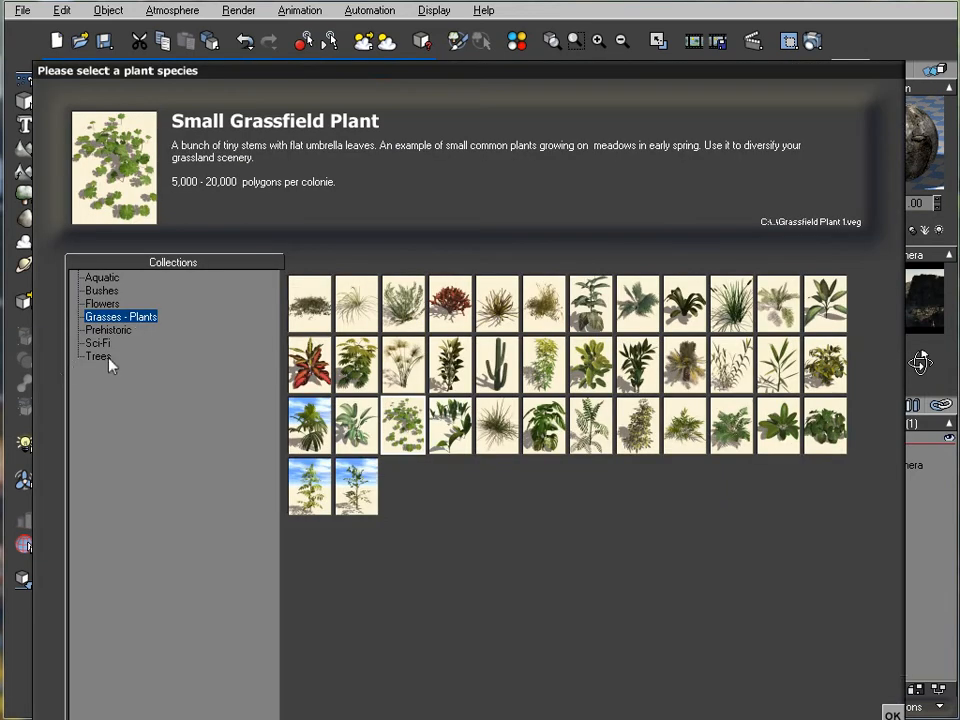
click(100, 357)
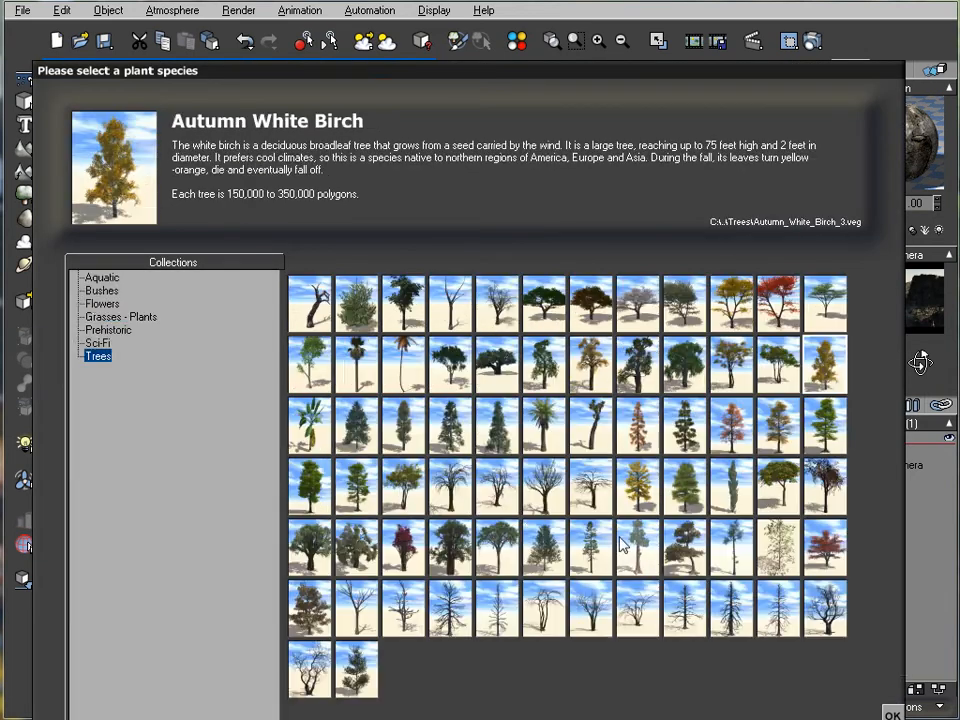
click(442, 425)
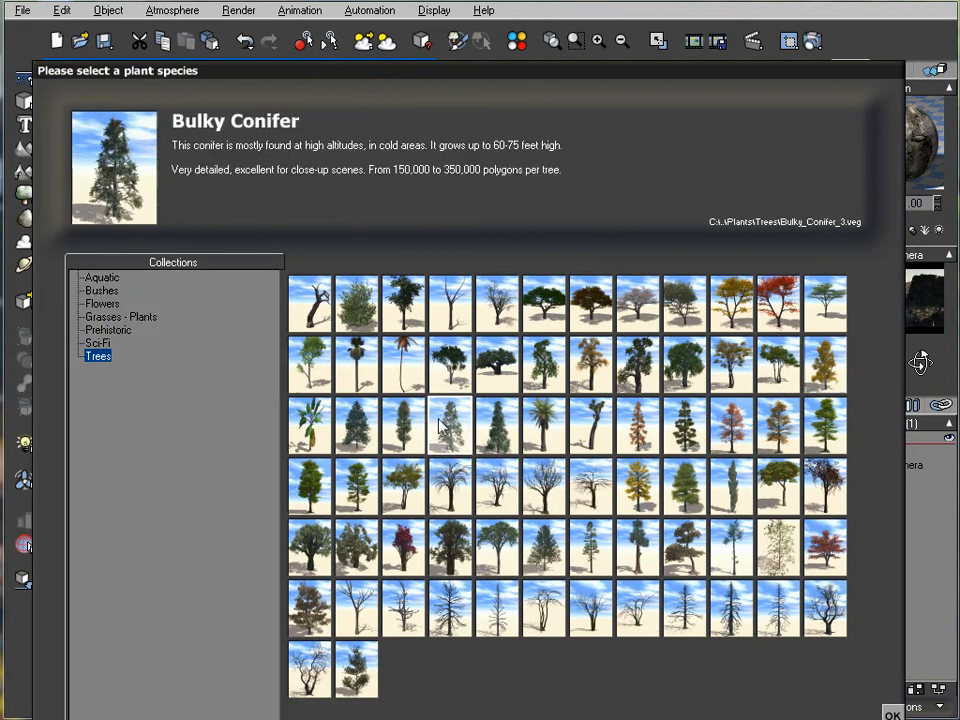
click(900, 712)
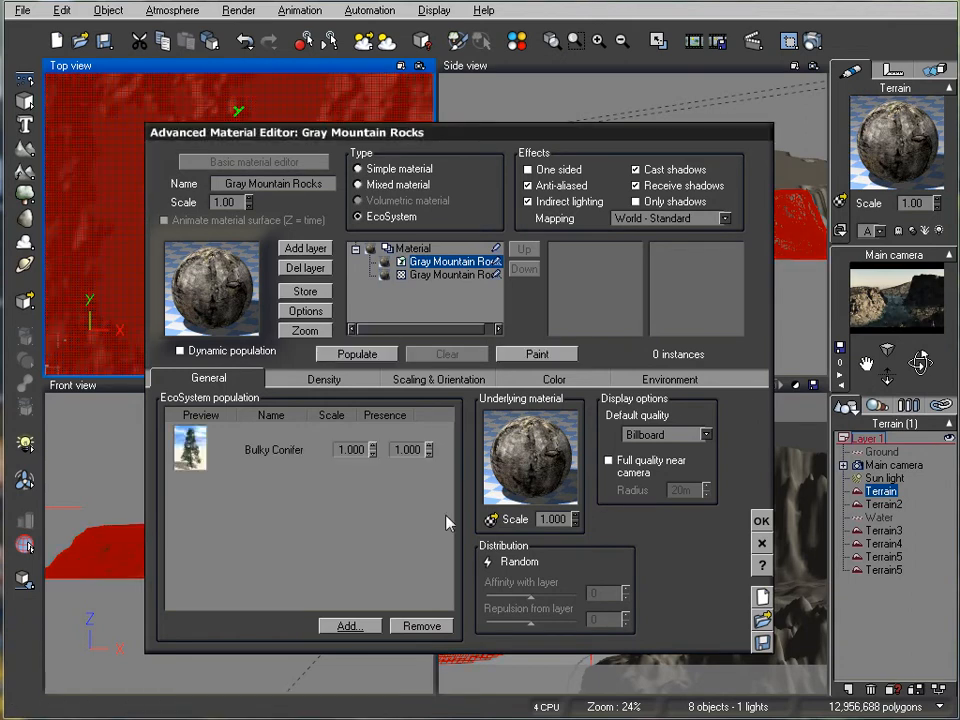
Step: Open the EcoSystem's altitude and slope ranges fully from -1.00 to 1.00, with bottom and flat fuzziness at 0%
click(663, 381)
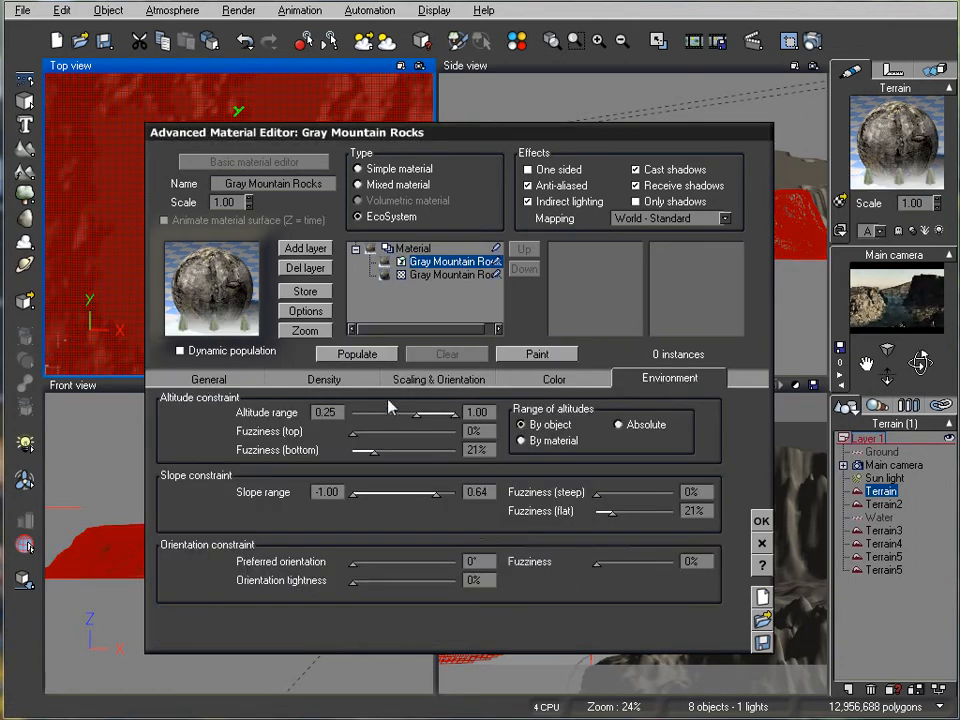
click(454, 263)
drag(416, 413, 352, 413)
drag(388, 450, 352, 450)
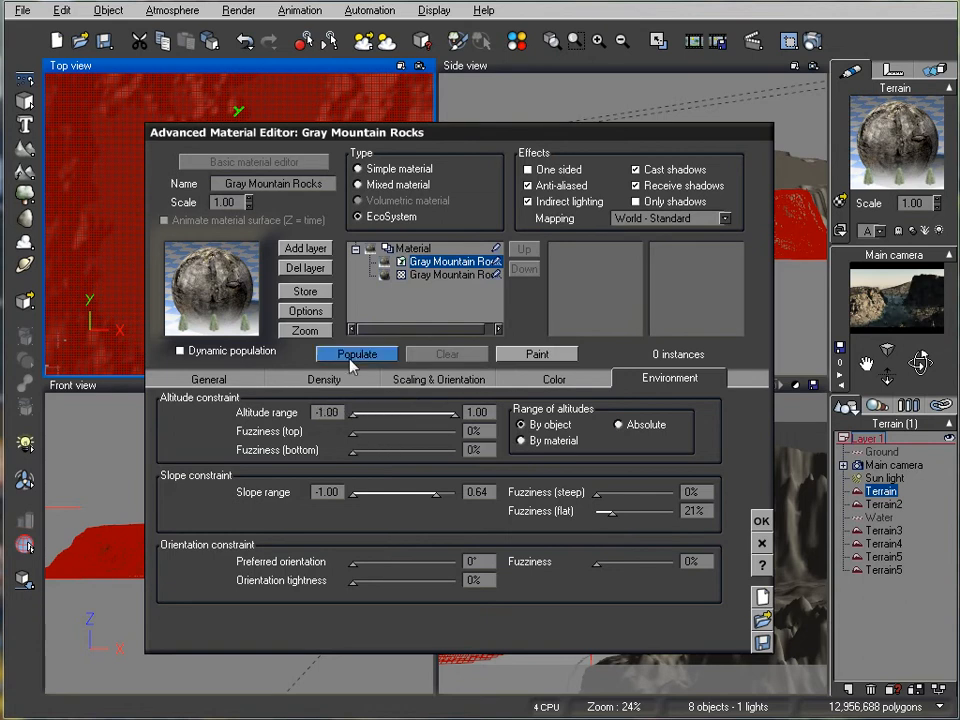
drag(612, 512, 596, 512)
drag(441, 491, 457, 491)
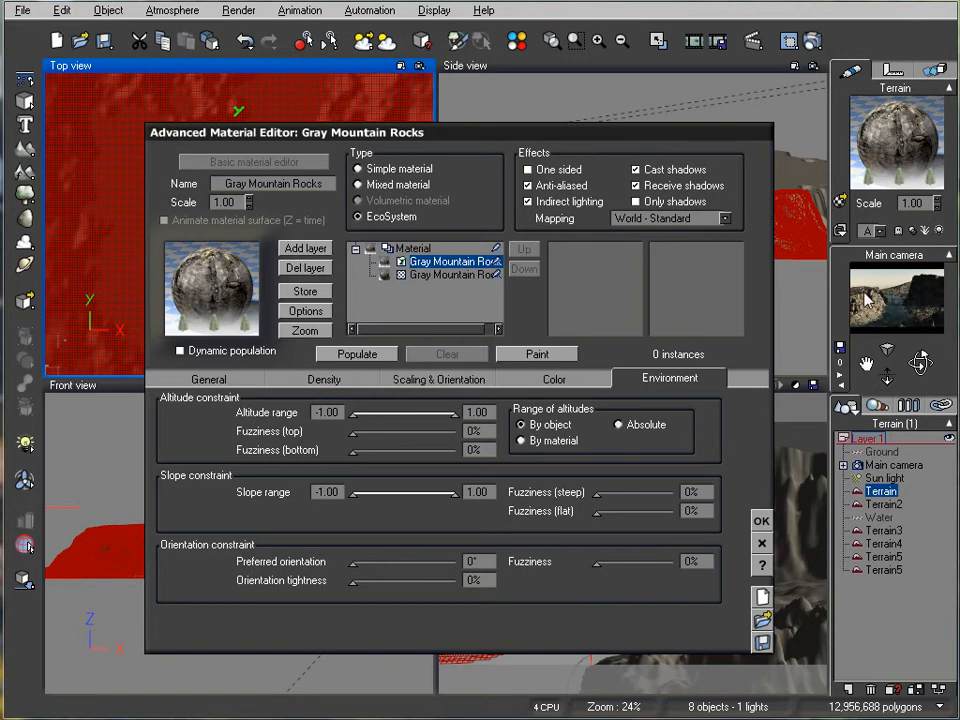
Step: Limit the trees to altitudes 0.12 to 1.00 and slopes 0.54 to 1.00, and populate the terrain
drag(378, 412, 410, 412)
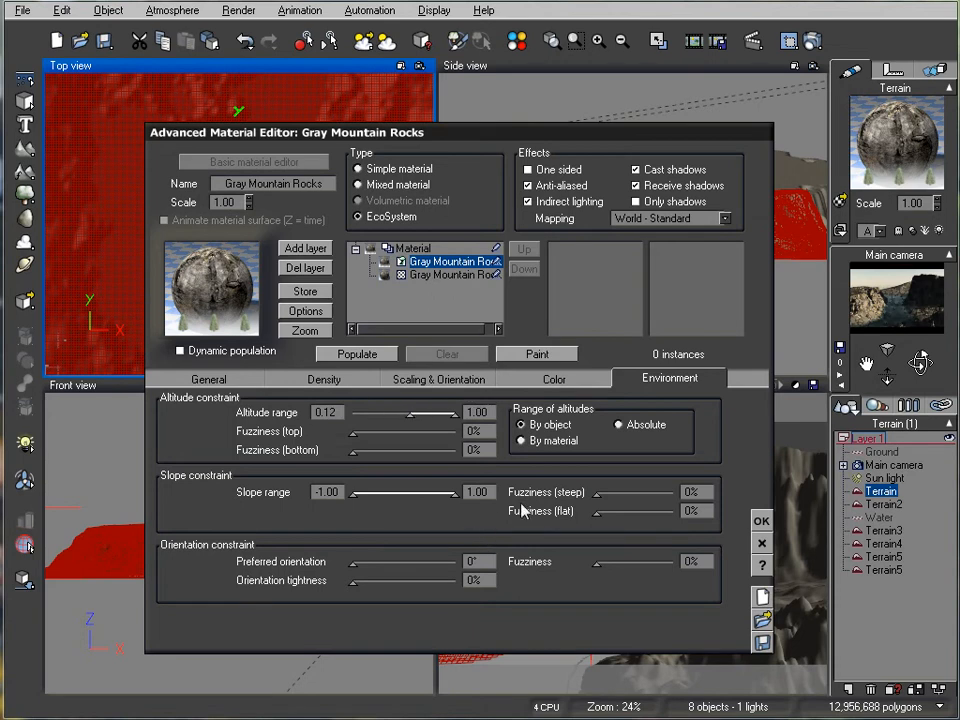
drag(356, 497, 436, 495)
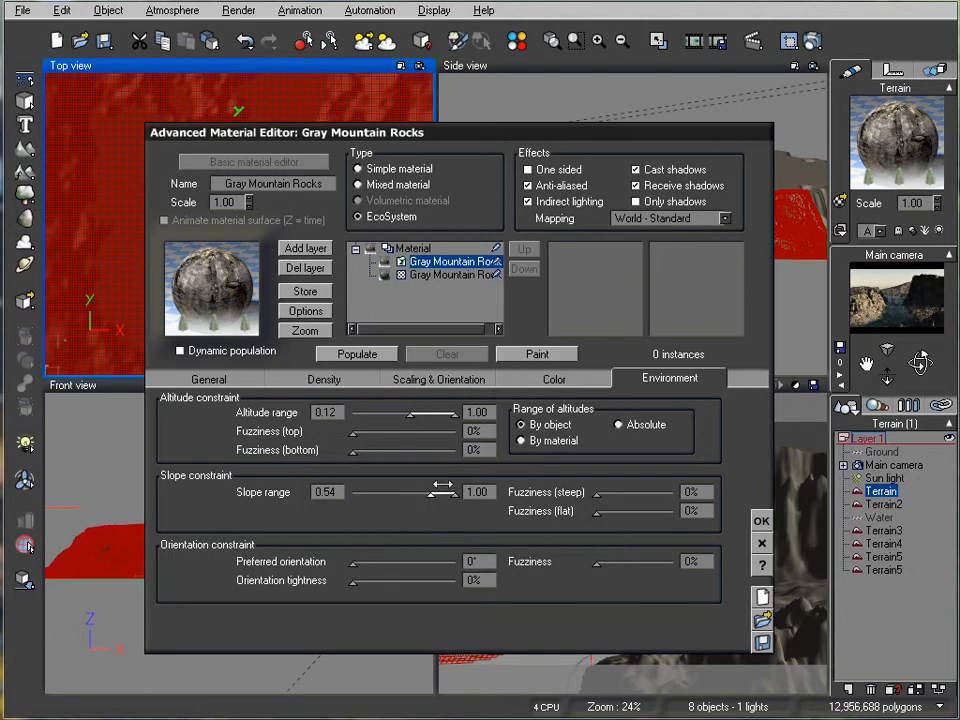
click(357, 354)
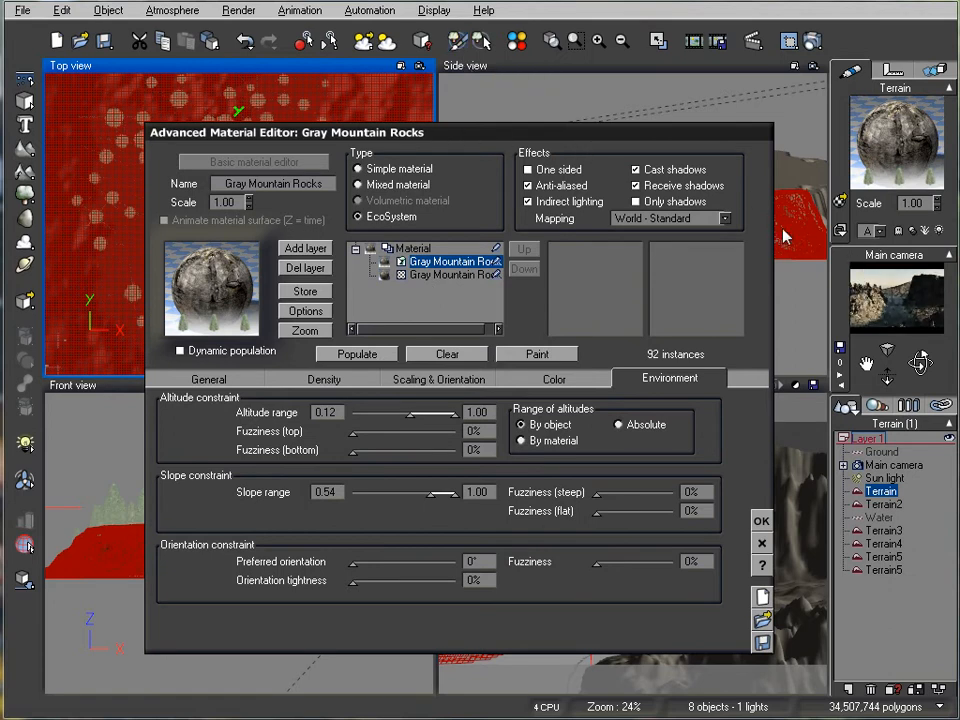
Step: Set the EcoSystem's overall density to 61%, repopulate the terrain, and accept the material
drag(578, 138, 504, 85)
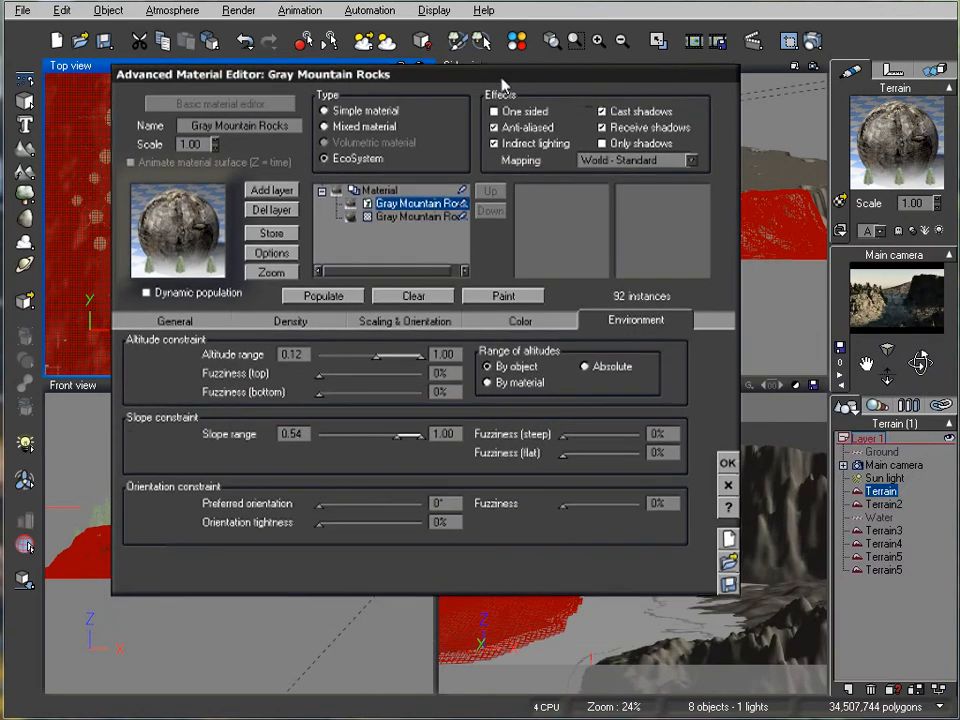
click(290, 320)
drag(246, 357, 250, 357)
click(323, 295)
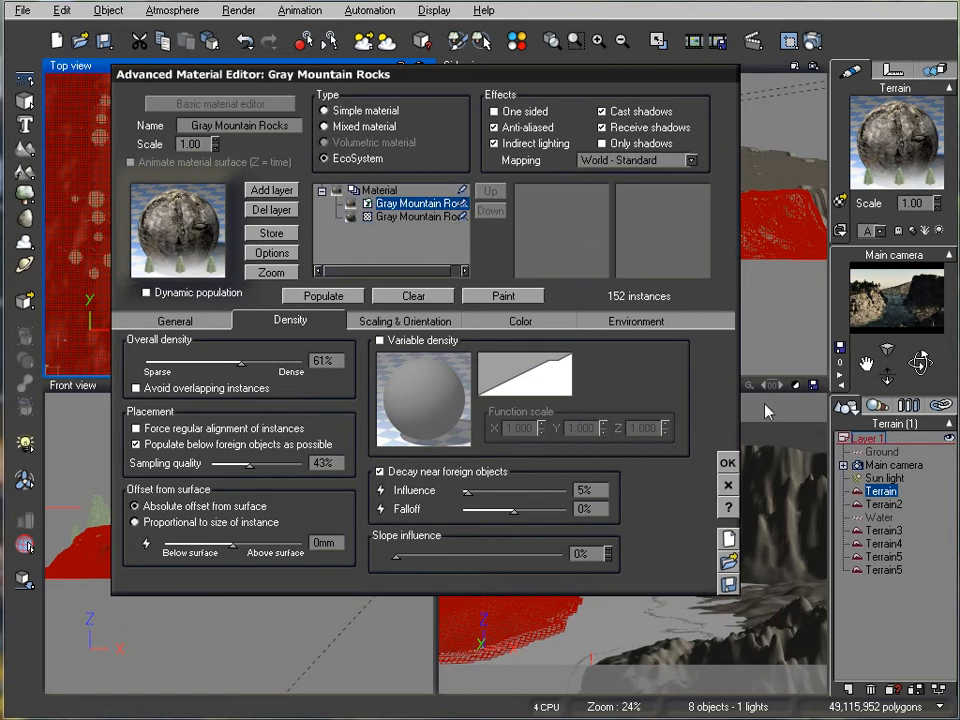
click(727, 462)
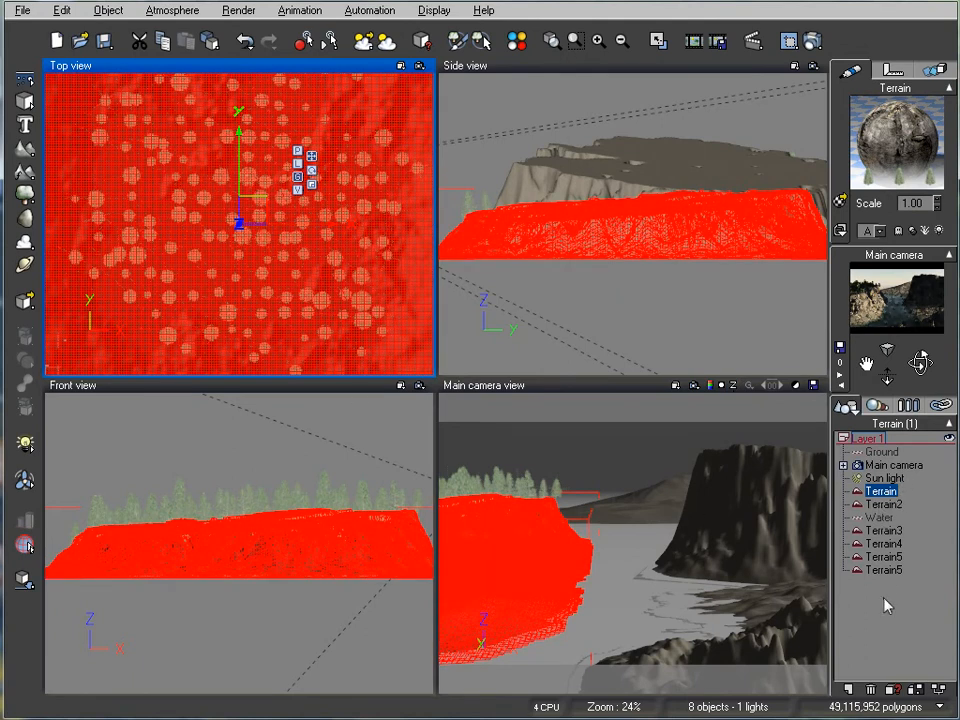
Step: Copy the first terrain's conifer EcoSystem material onto Terrain2 with automatic population
right_click(916, 136)
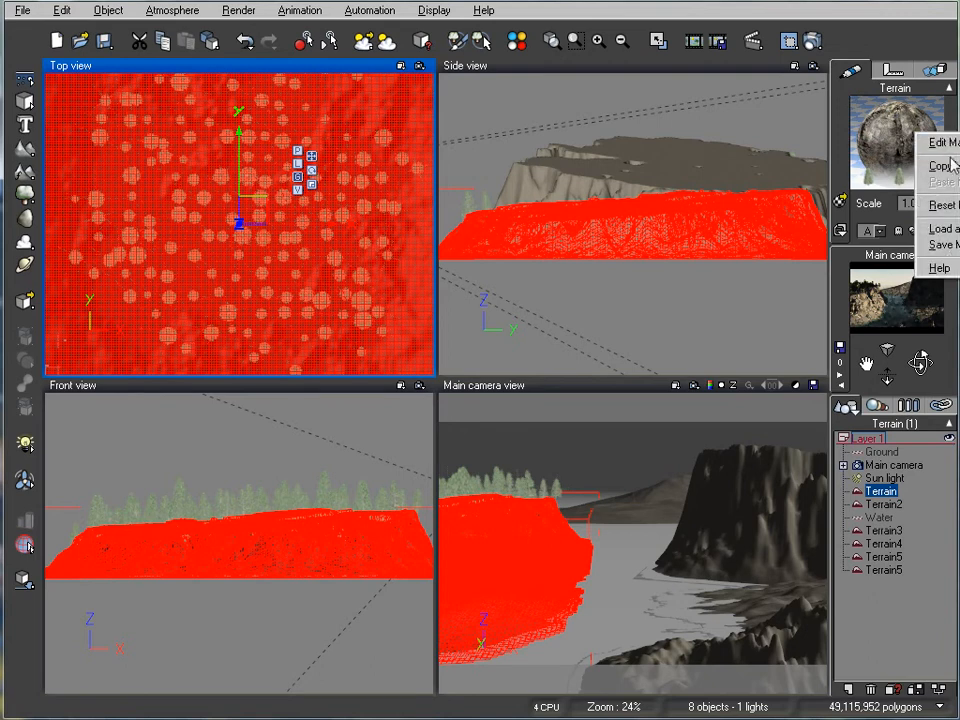
click(940, 166)
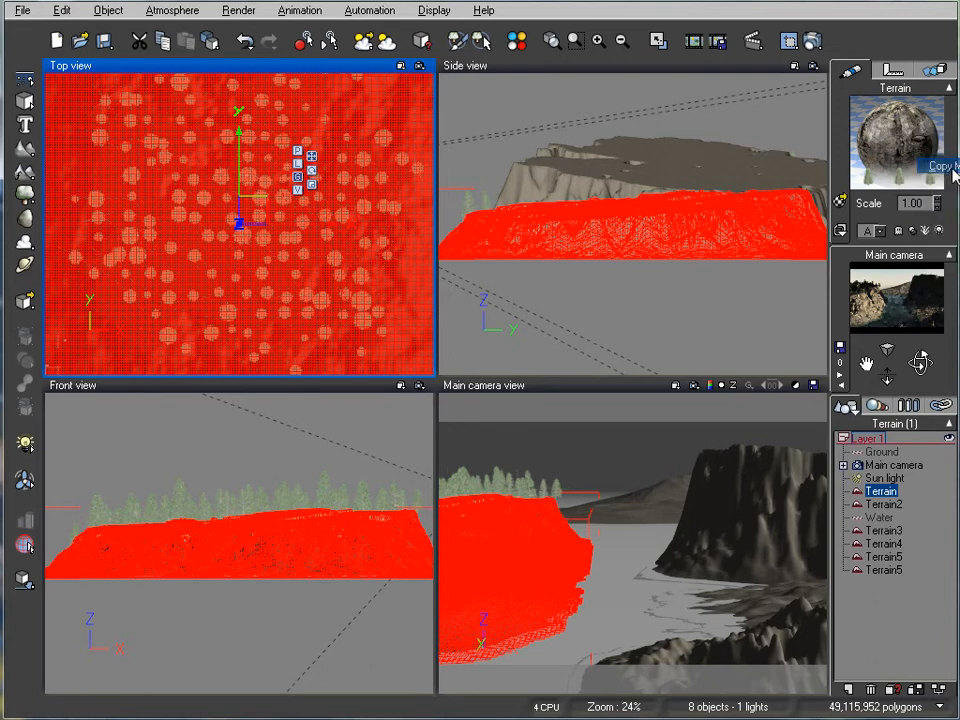
click(885, 505)
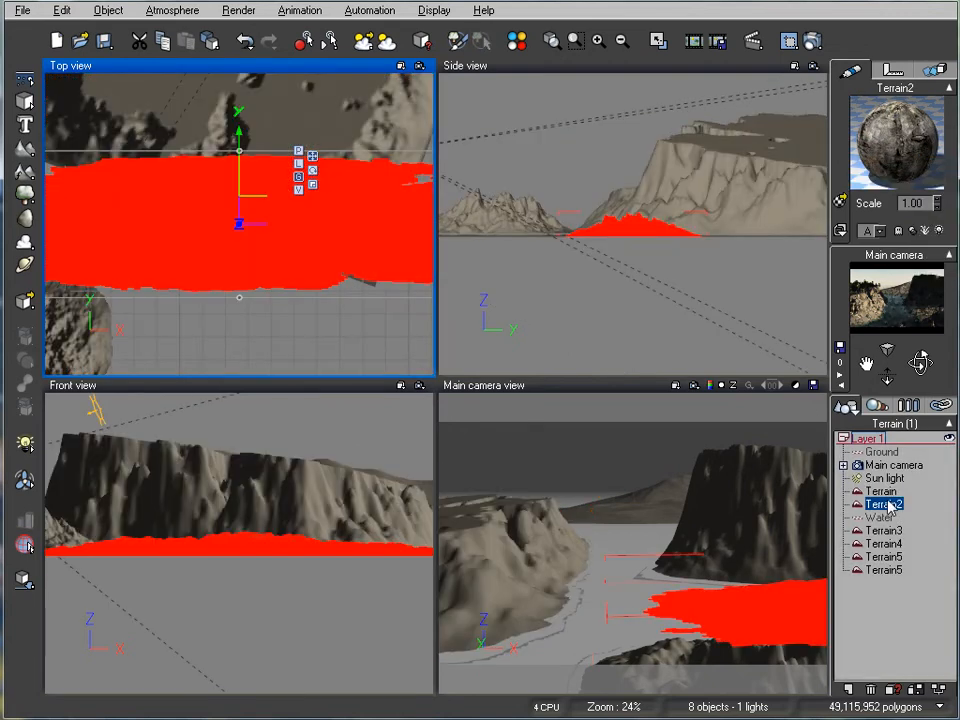
right_click(896, 147)
click(932, 195)
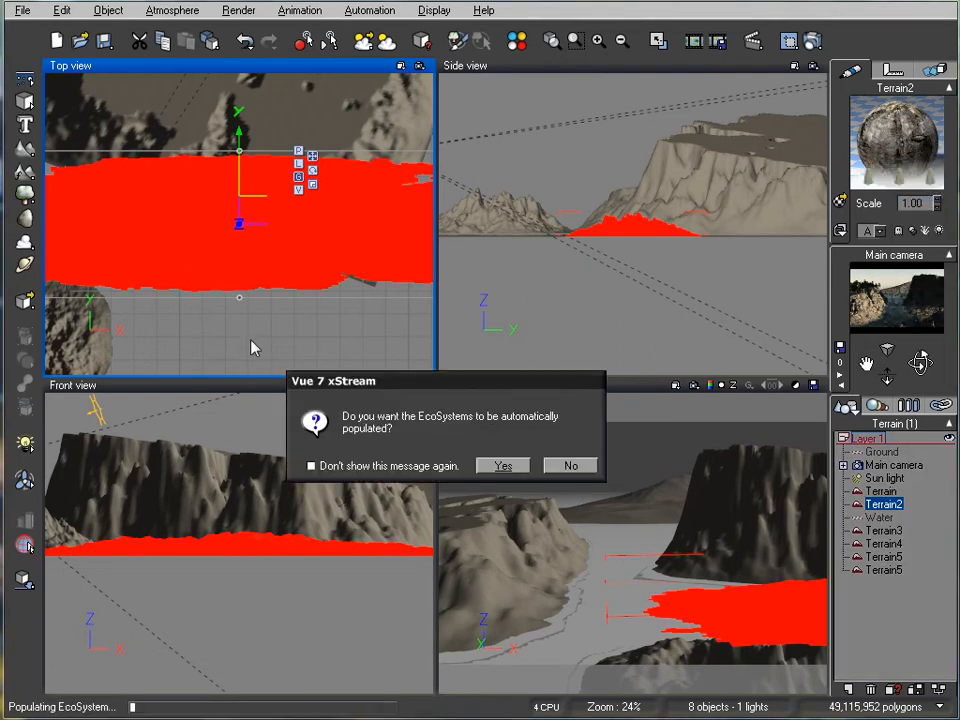
click(503, 465)
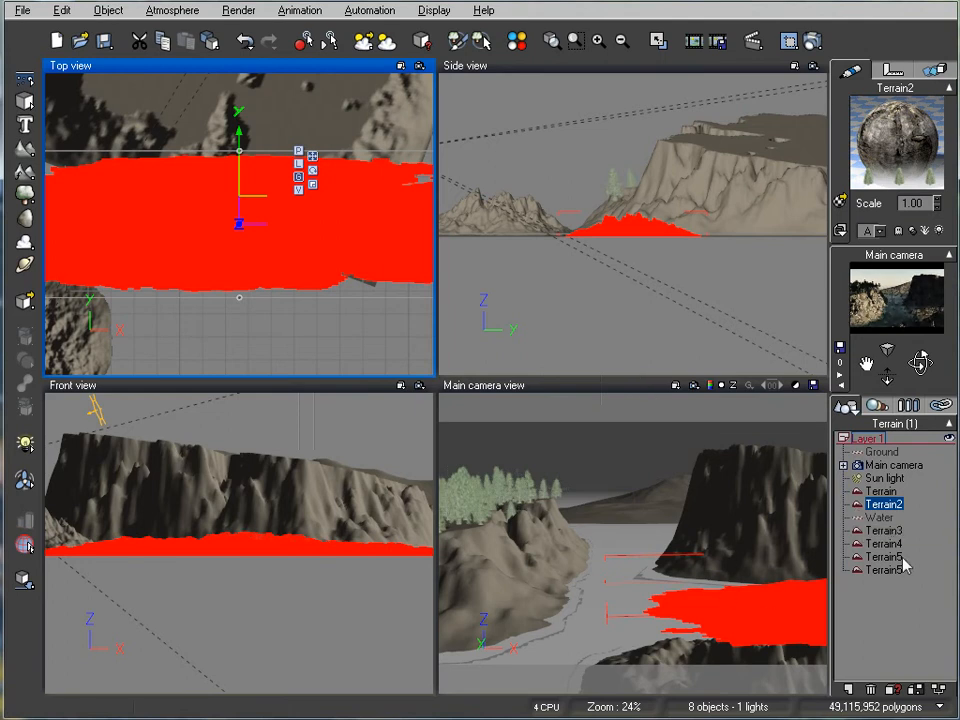
Step: Paste the copied EcoSystem material onto Terrain3 with automatic population
click(884, 530)
right_click(878, 159)
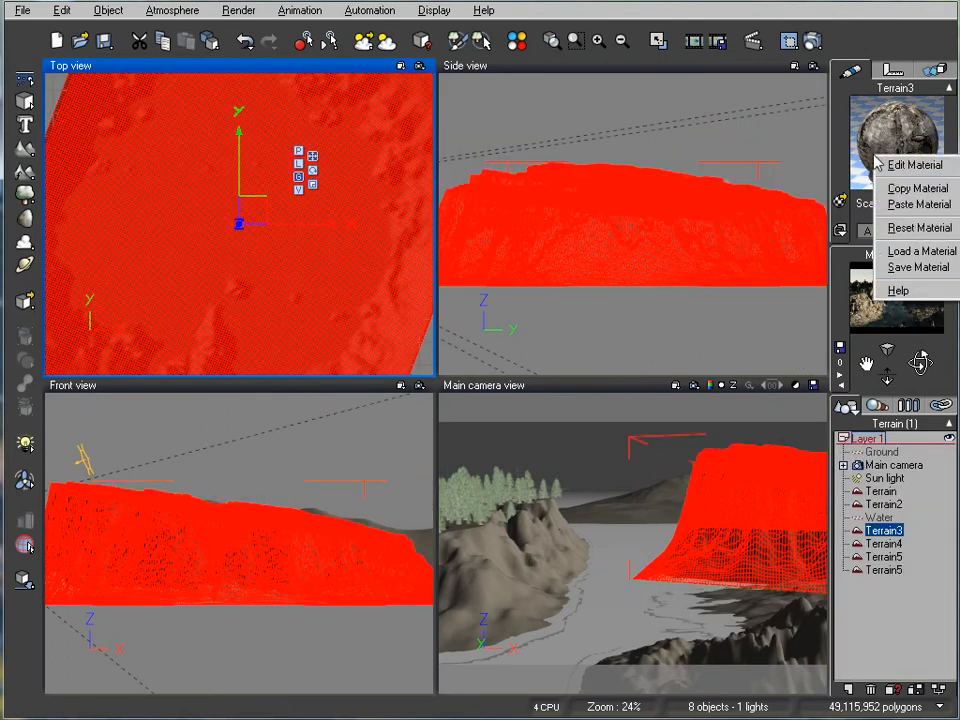
click(914, 204)
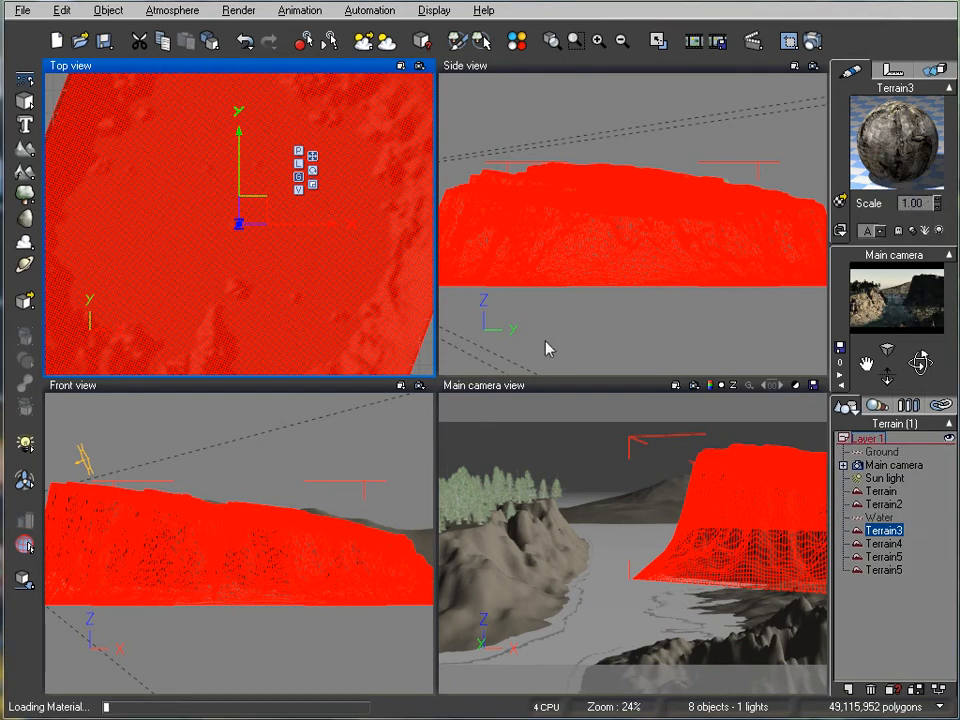
click(497, 462)
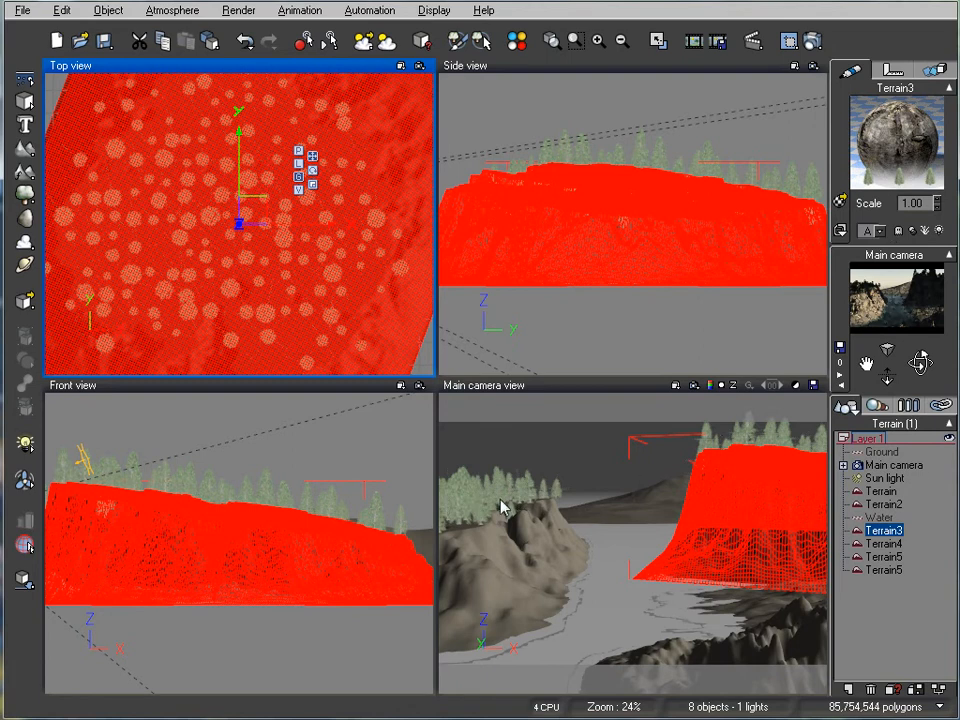
Step: Paste the copied EcoSystem material onto Terrain4 with automatic population
click(884, 543)
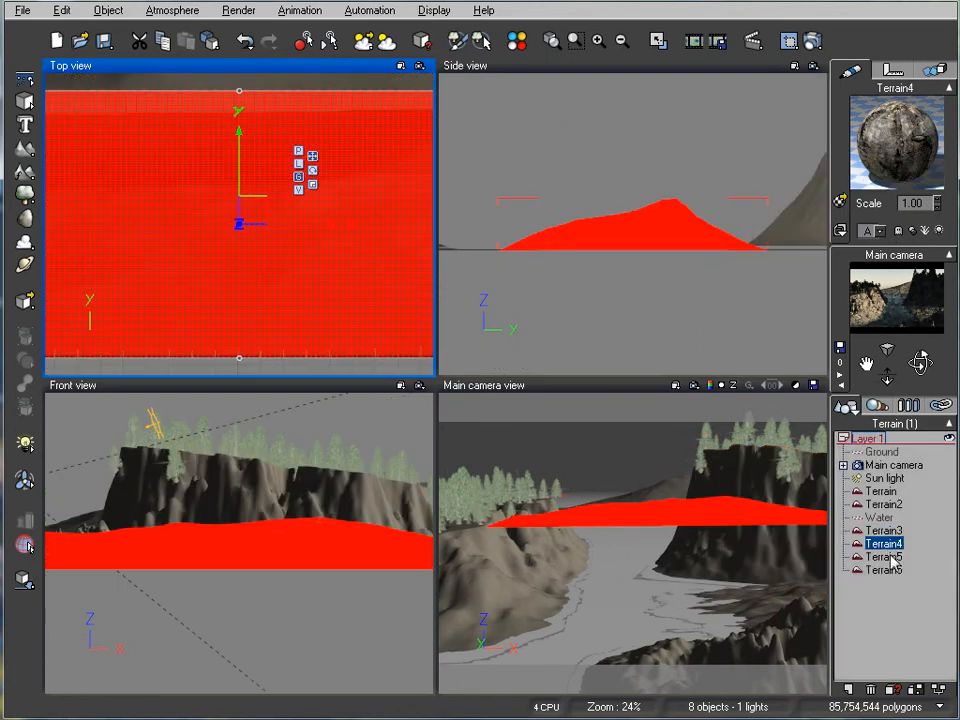
right_click(885, 222)
click(915, 214)
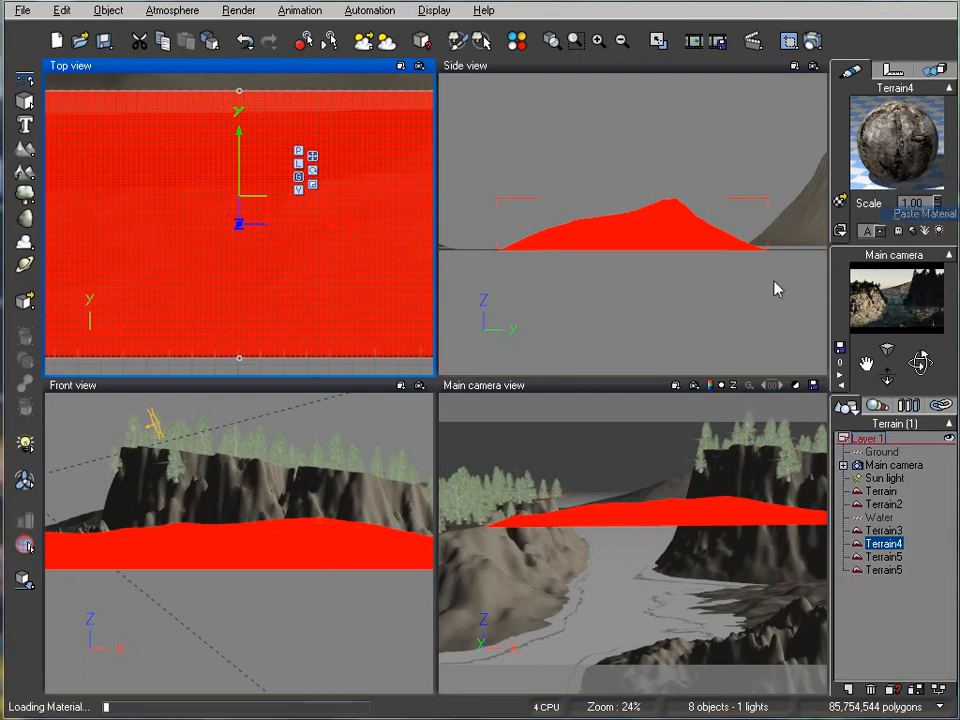
click(500, 466)
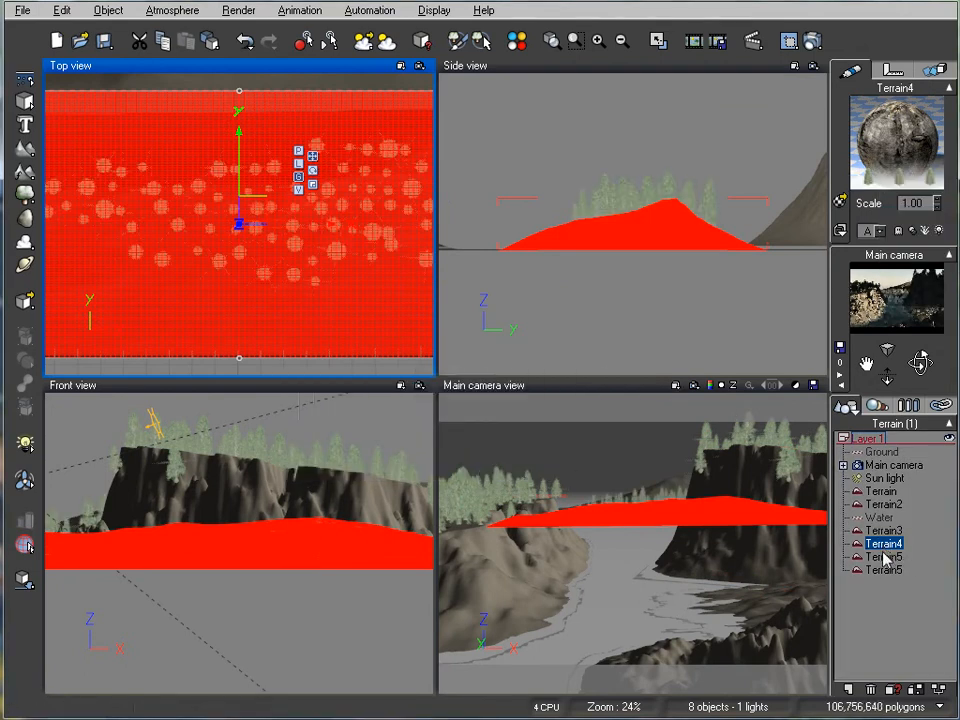
Step: Paste the copied EcoSystem material onto the first Terrain5 object with automatic population, and check the scene in a test render
click(883, 556)
right_click(909, 170)
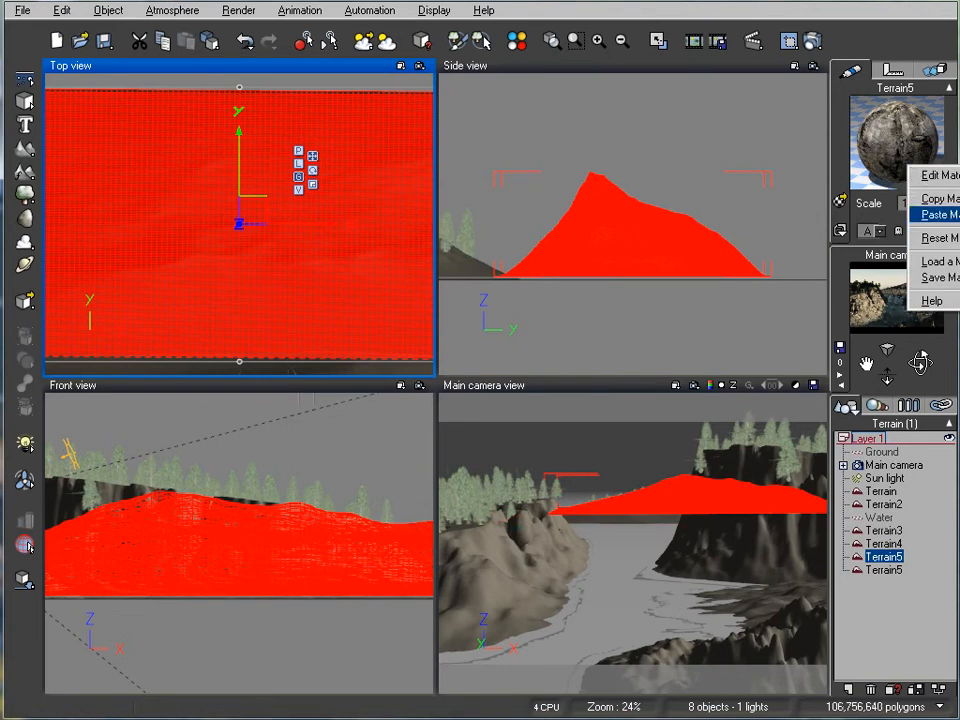
click(932, 214)
click(503, 465)
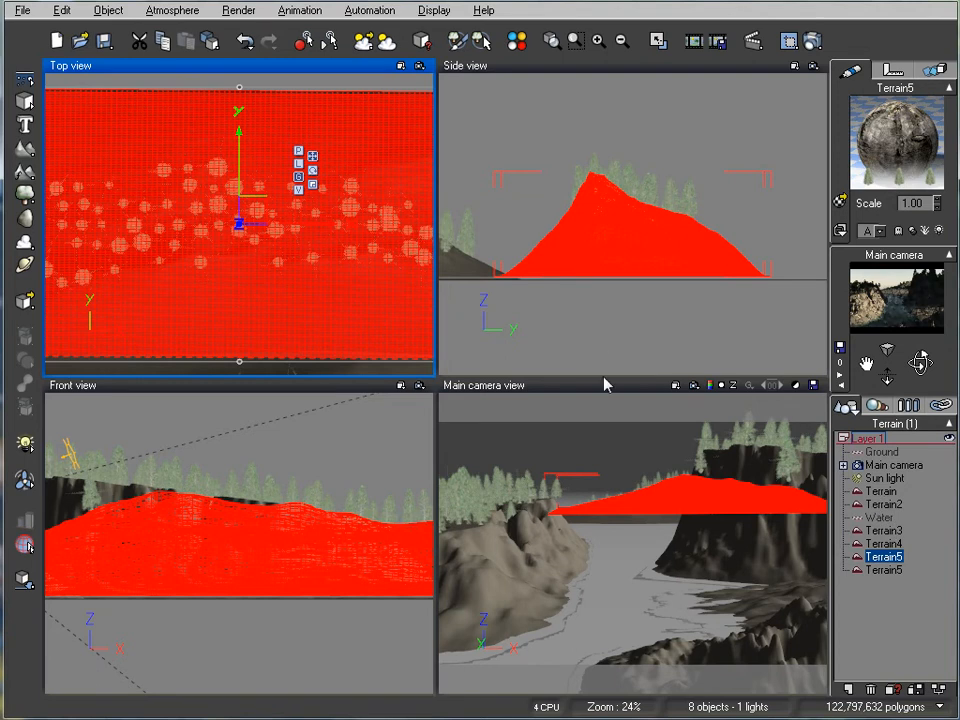
click(811, 40)
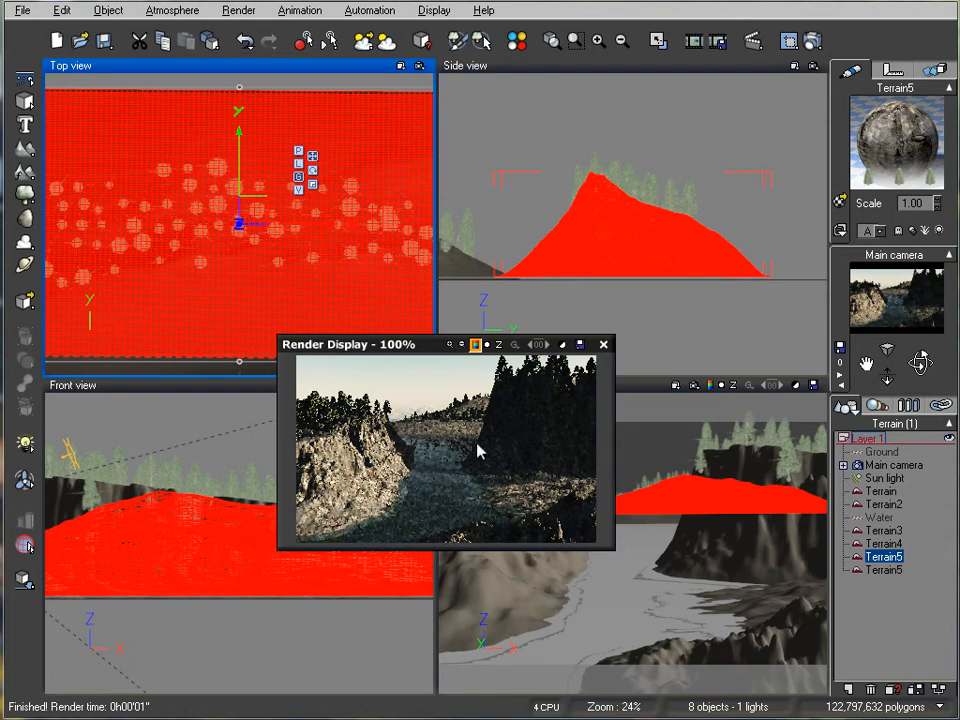
click(603, 345)
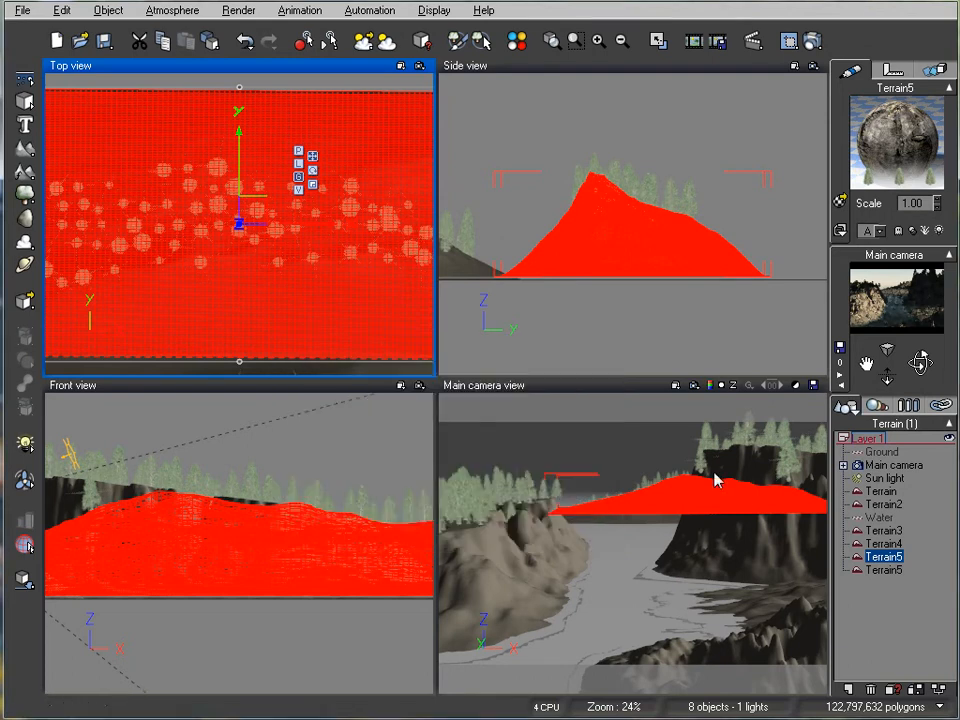
Step: Open the Water plane's surface options and turn off global wave control
click(884, 518)
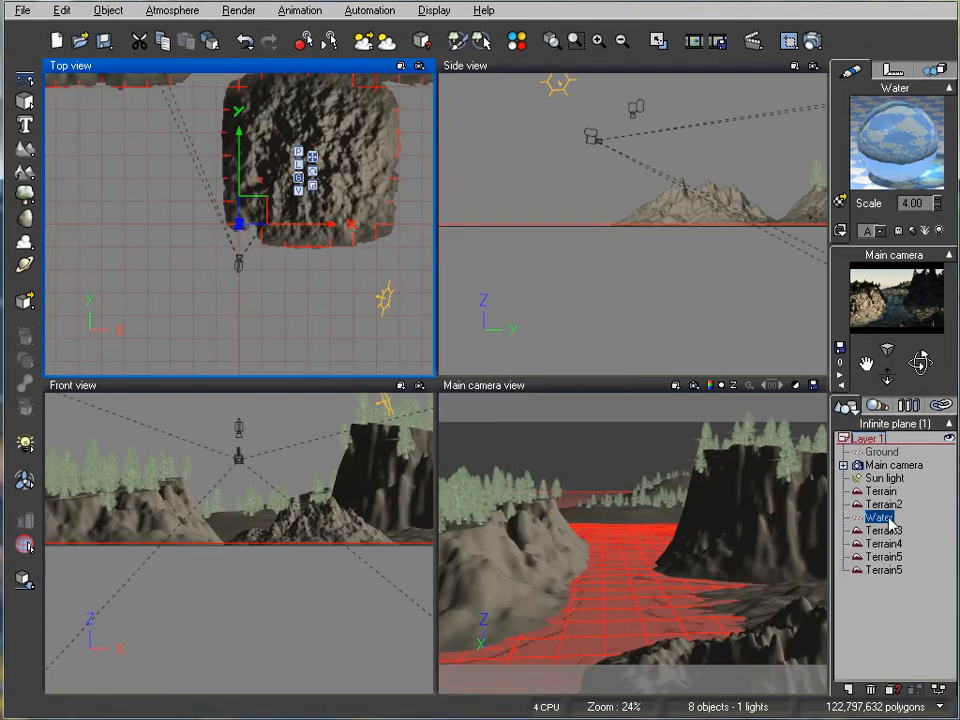
right_click(888, 518)
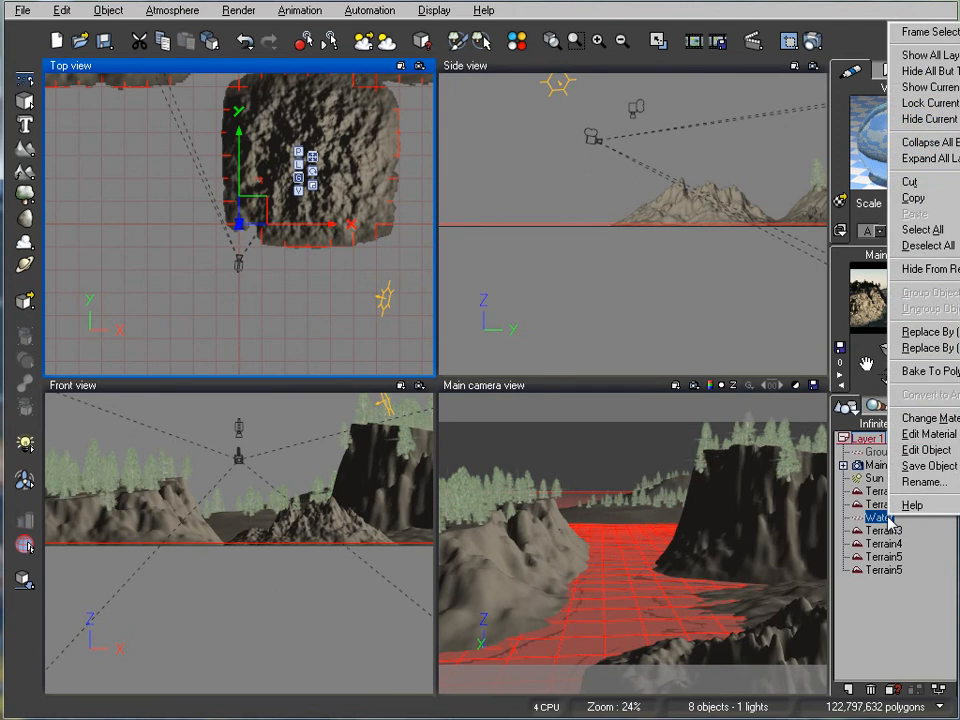
click(928, 450)
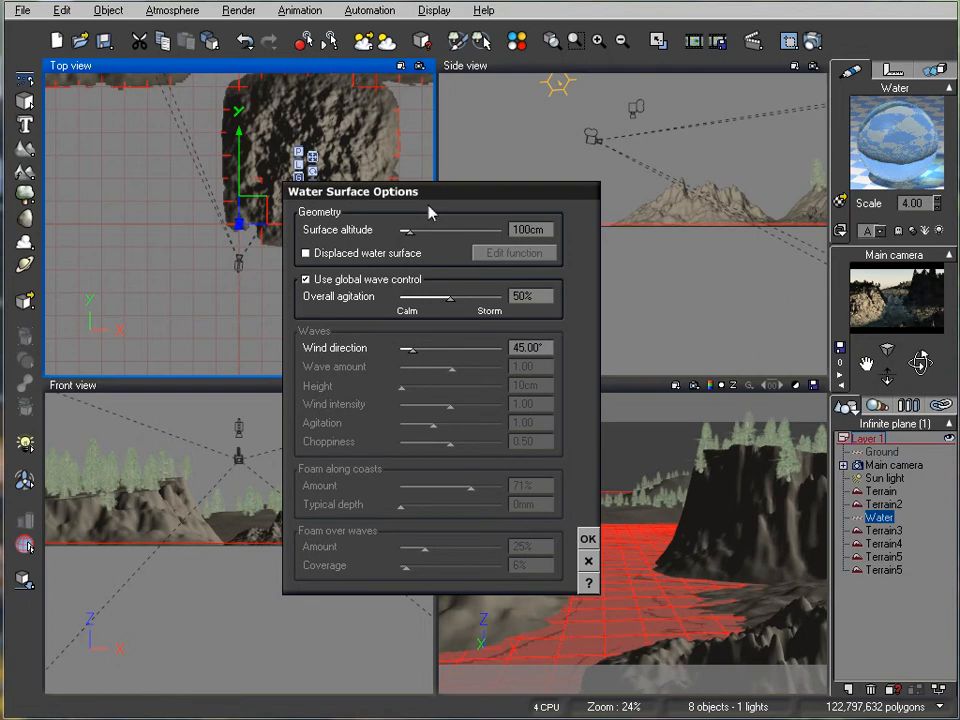
click(306, 280)
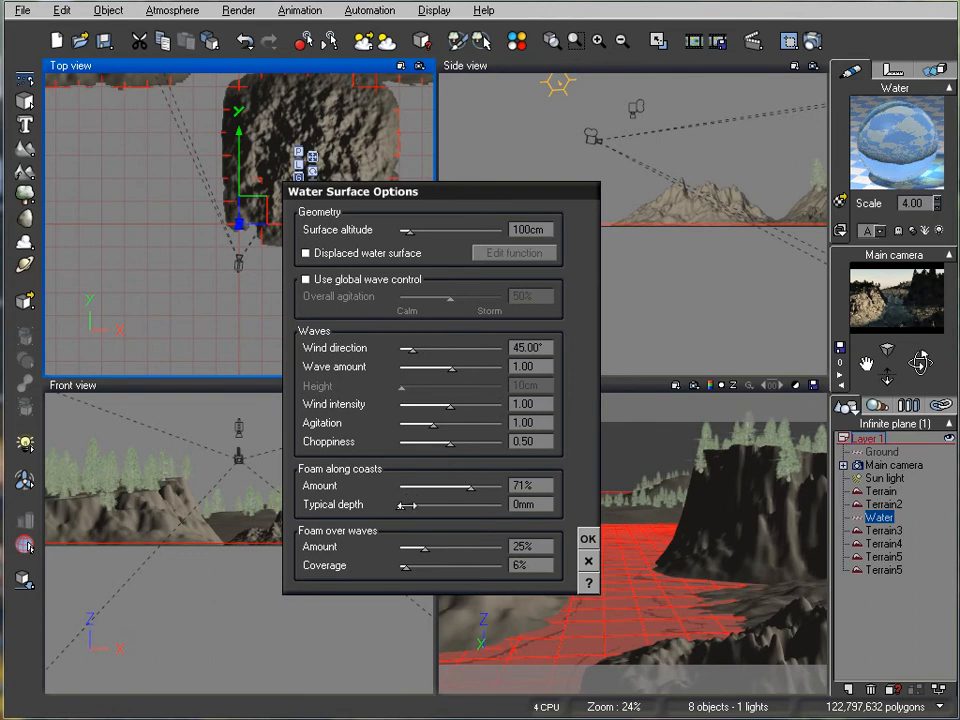
Step: Set the coastal foam to 76% with 1.7273 m typical depth, and the wave foam to 36% with 15% coverage
drag(410, 505, 426, 505)
drag(425, 504, 435, 504)
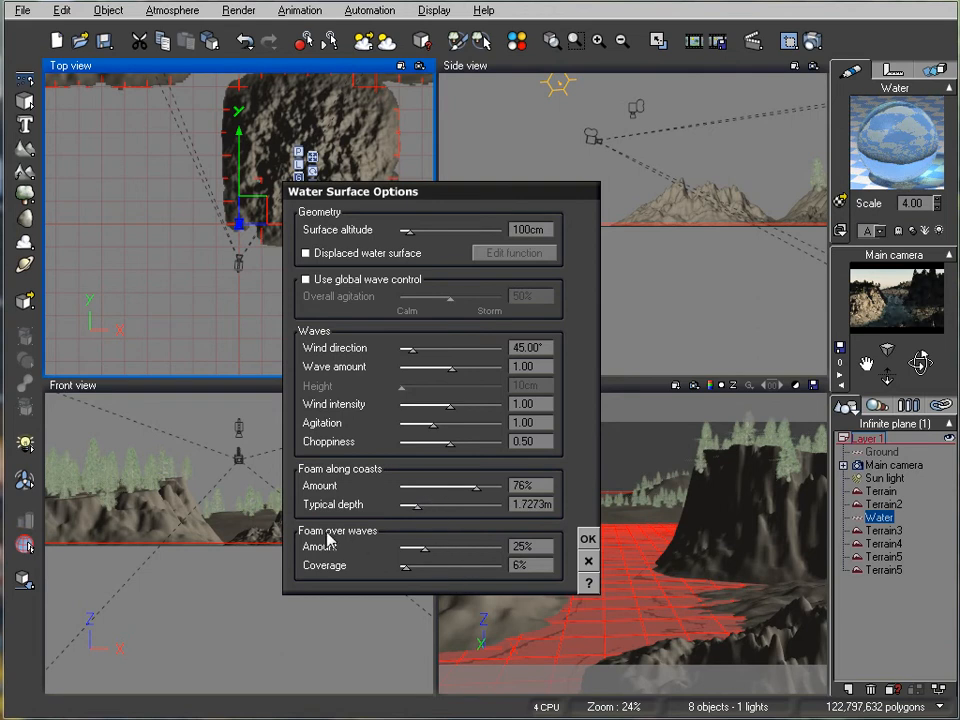
drag(443, 548, 451, 548)
click(421, 567)
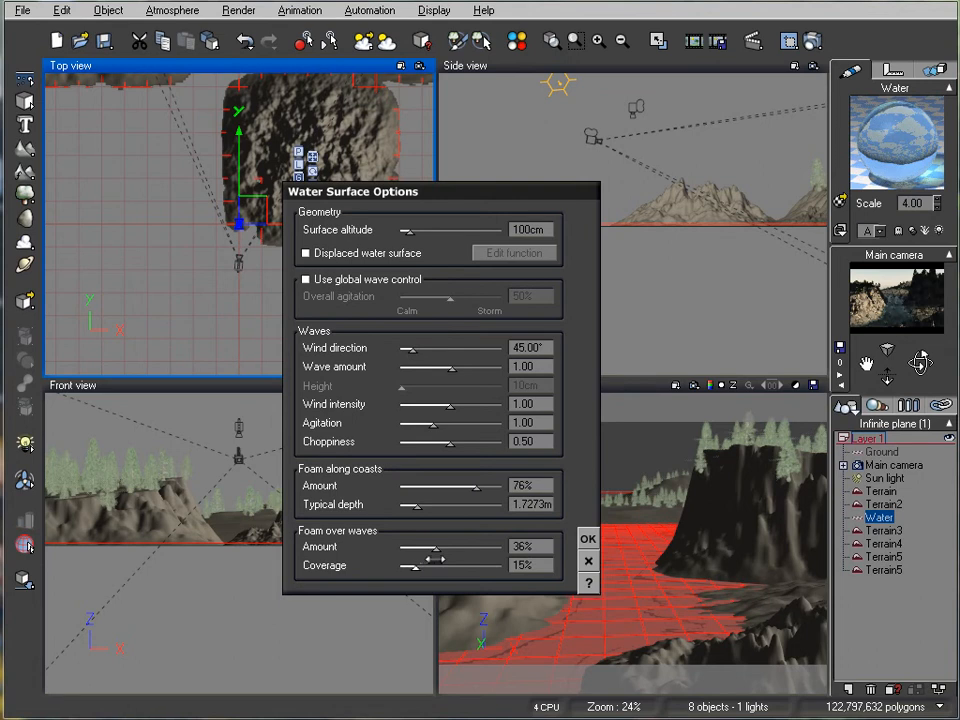
Step: Set the Water plane's foam over waves to 44% and check it in a test render
drag(440, 547, 446, 547)
click(807, 44)
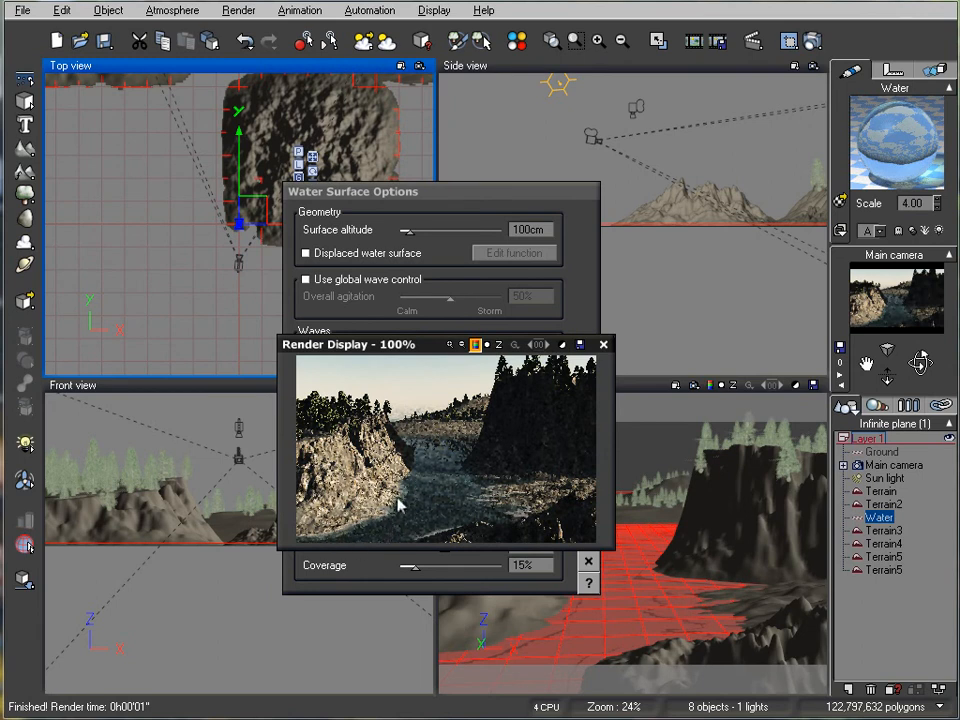
click(603, 345)
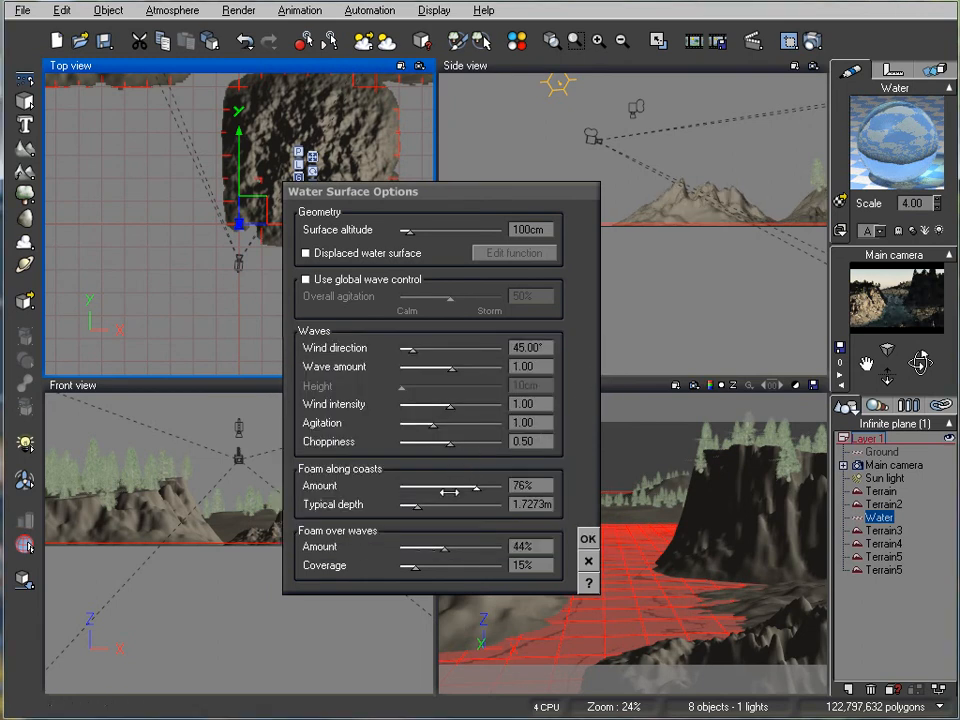
Step: Set the coastal foam amount to 84% with 2.2727 m typical depth and check the water in a test render
drag(421, 504, 423, 504)
drag(476, 486, 480, 485)
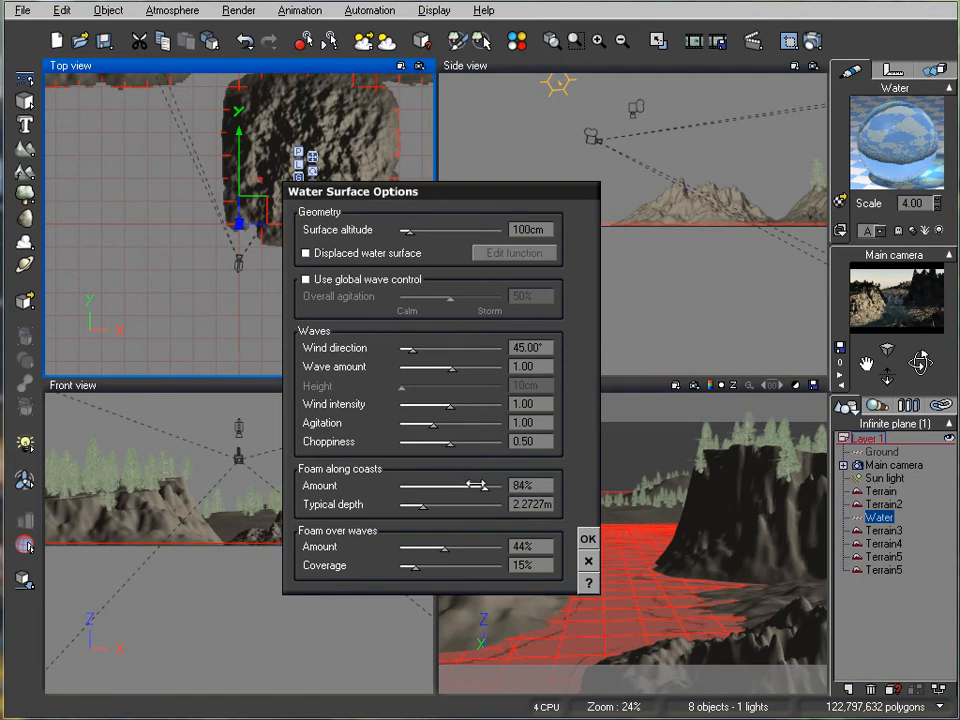
click(812, 41)
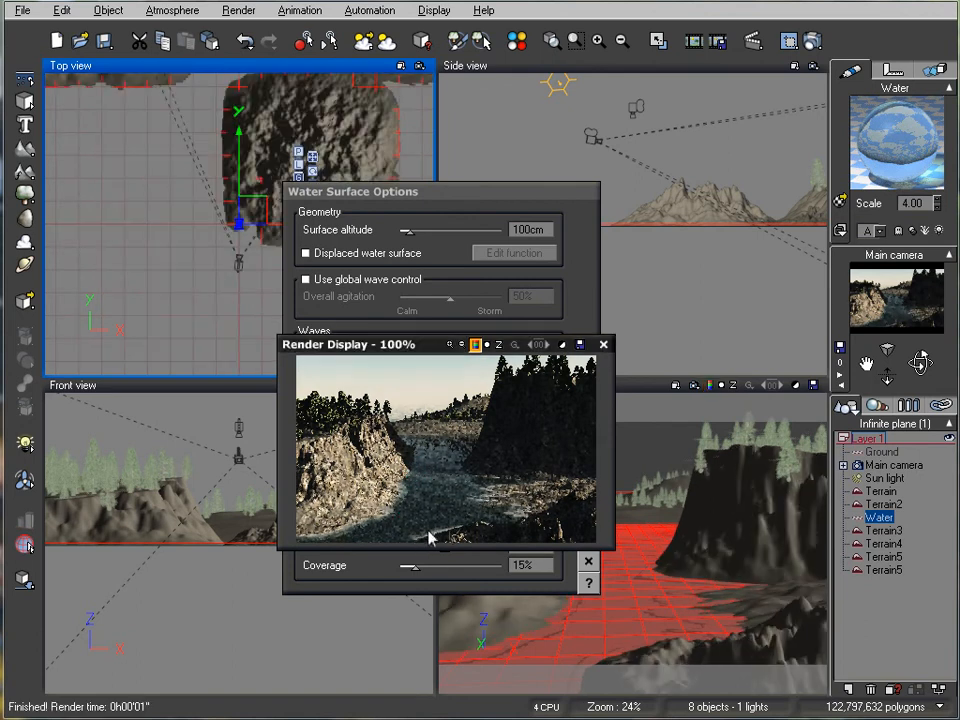
click(603, 344)
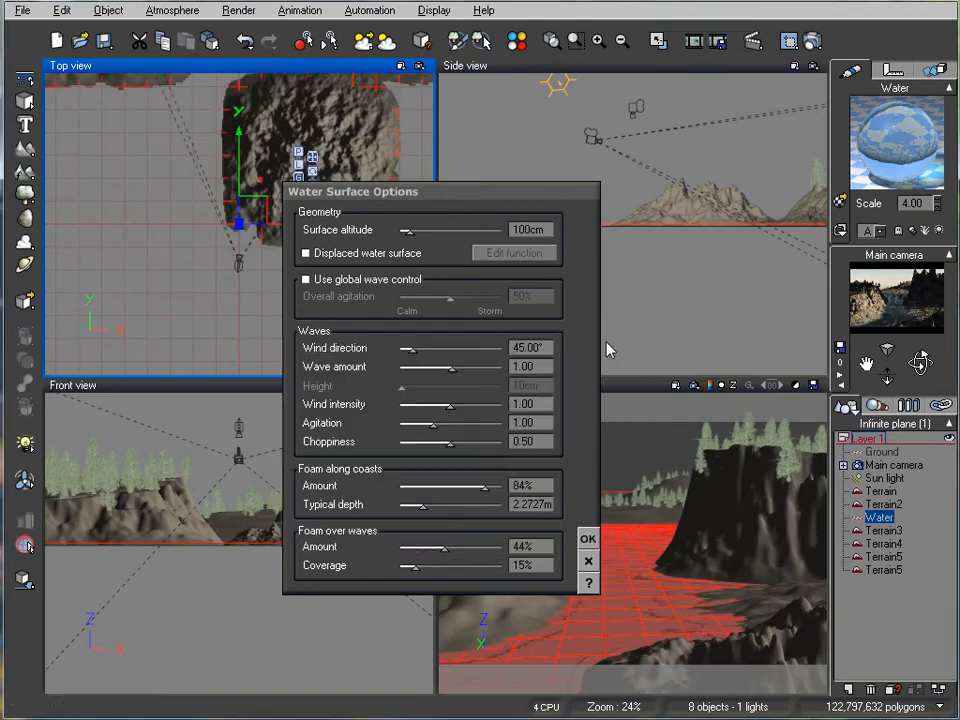
Step: Set the coastal foam's typical depth to 2.8182 m, check it in a test render and accept the water surface options
drag(420, 506, 441, 502)
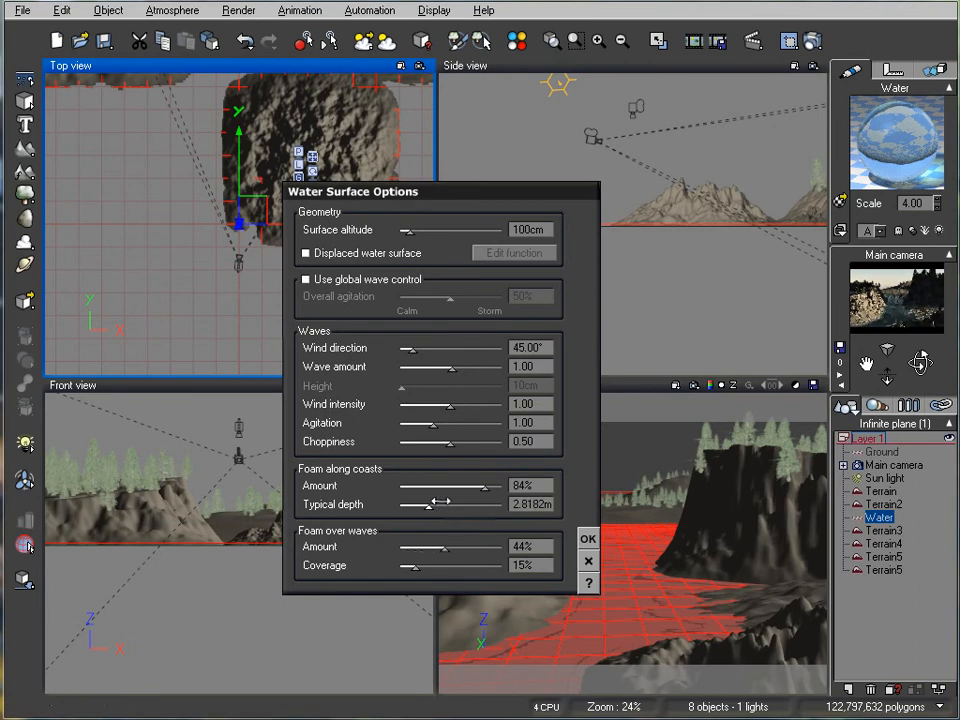
click(810, 42)
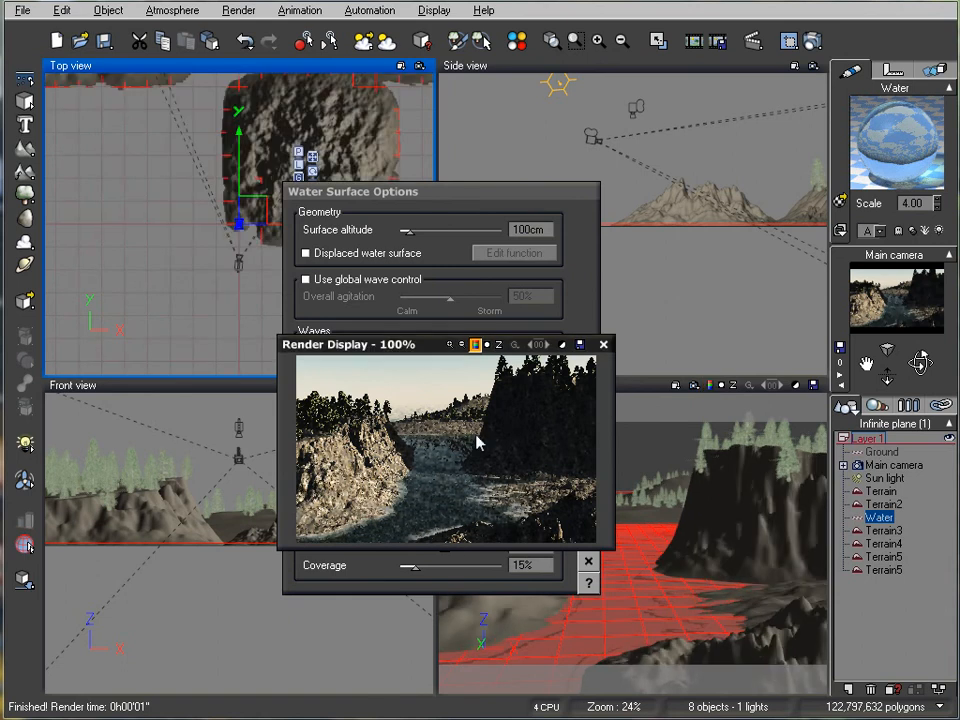
click(603, 344)
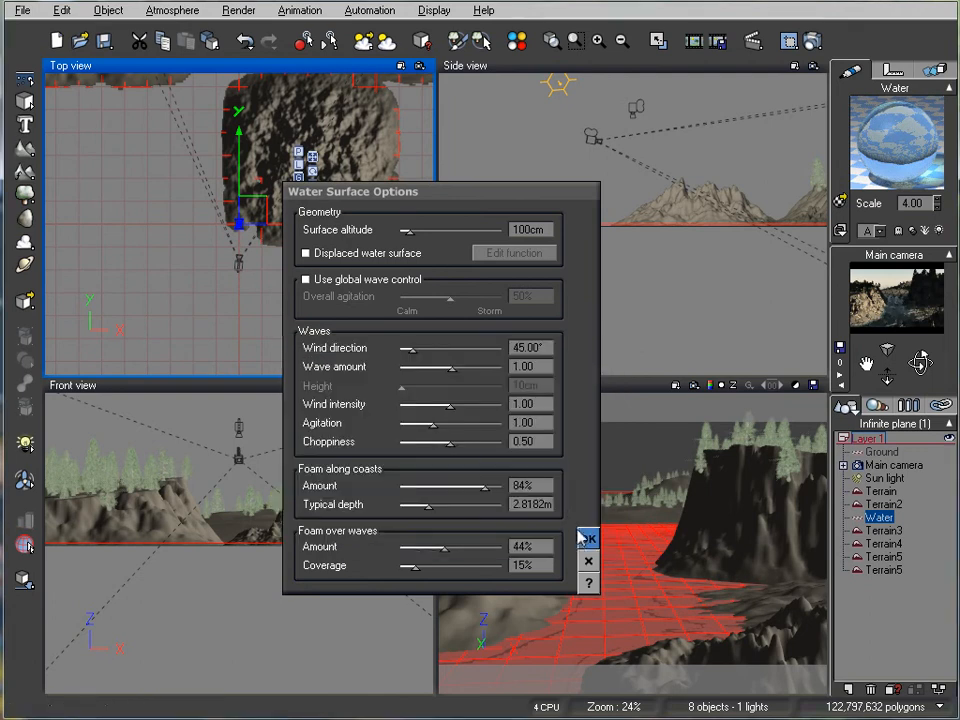
click(585, 538)
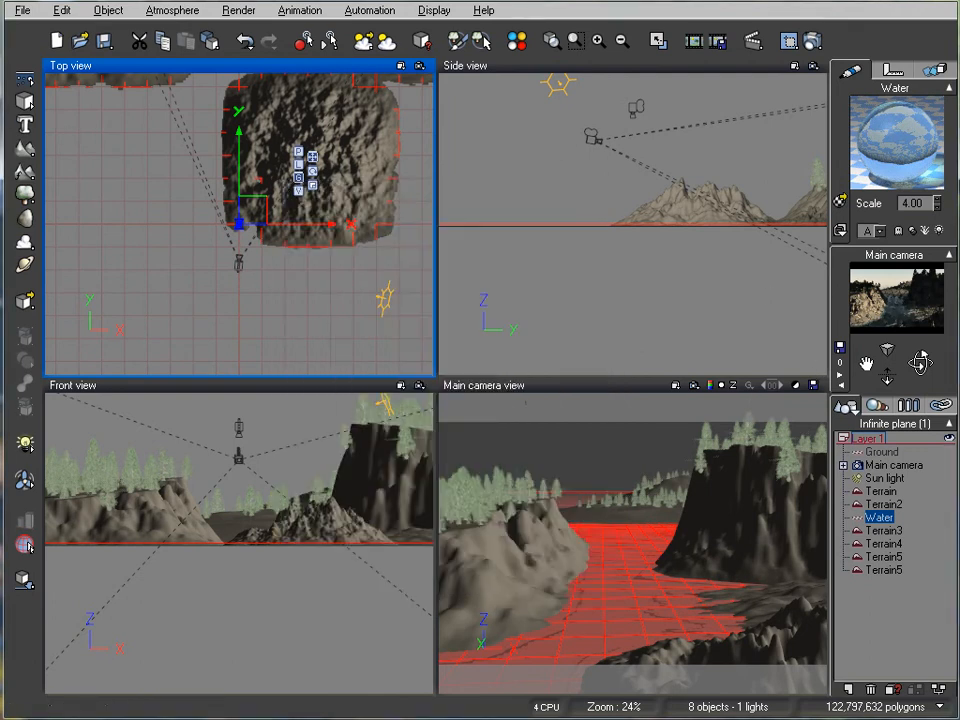
Step: Add an Alder - Late Spring plant from the Trees collection to the scene
click(24, 147)
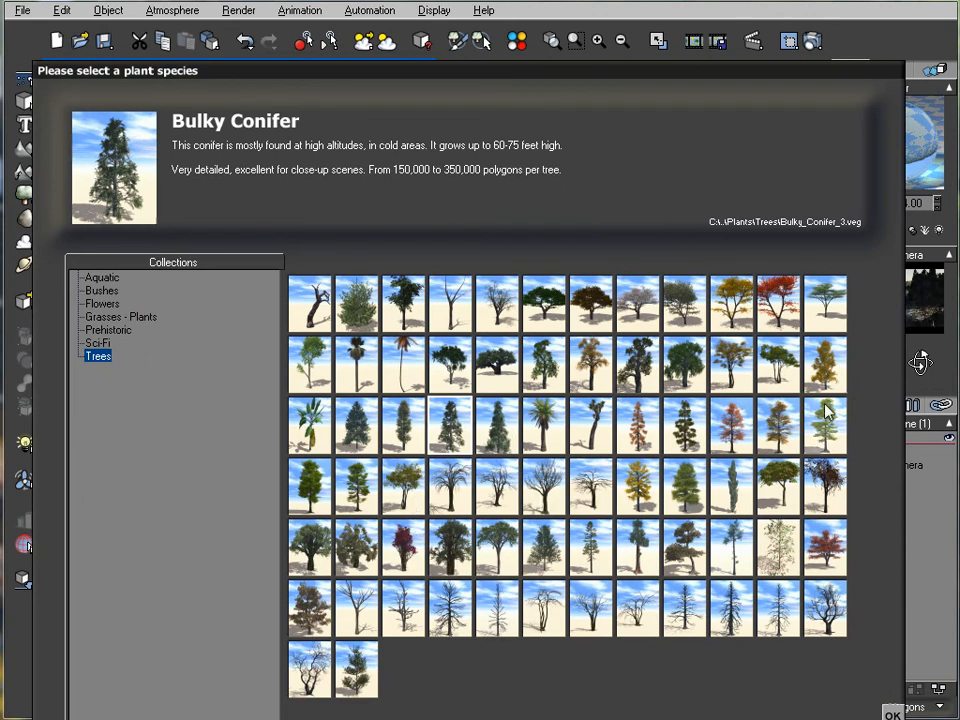
click(780, 368)
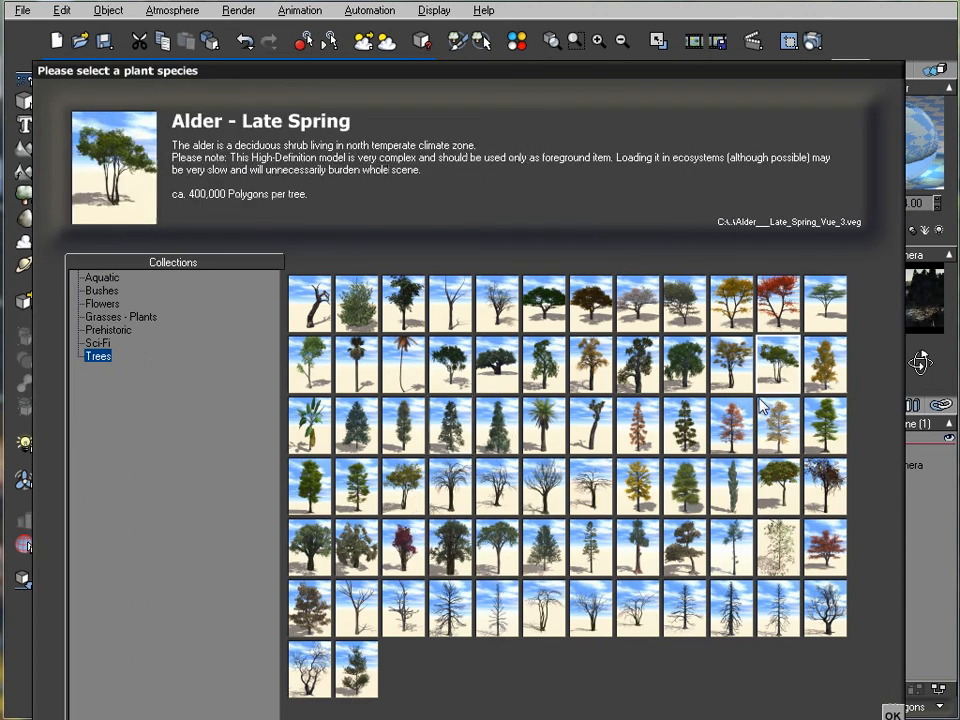
click(893, 713)
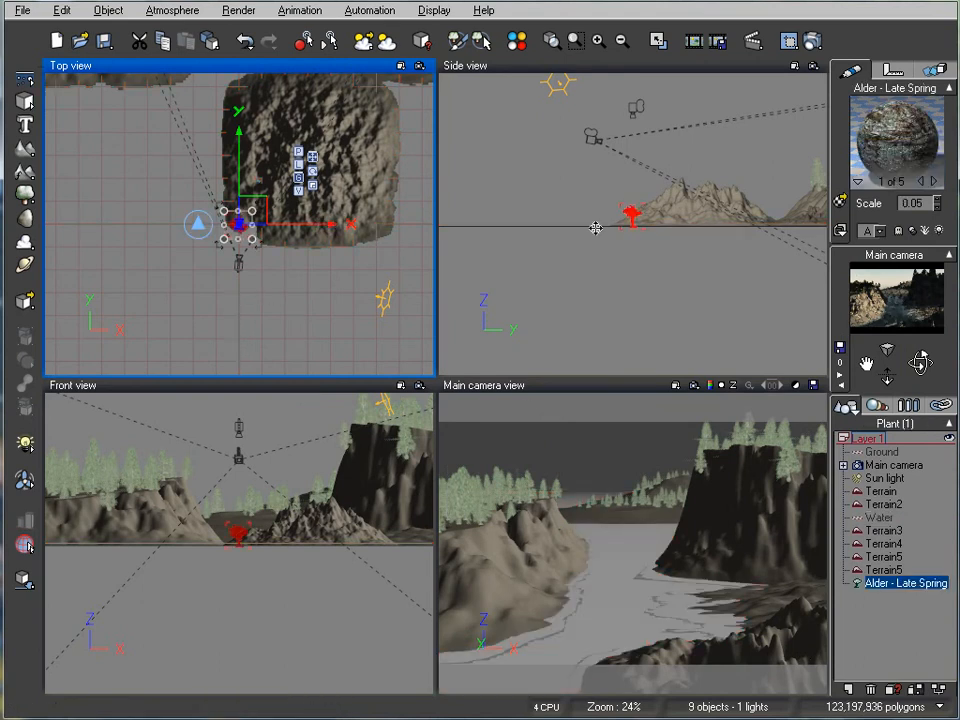
Step: Raise the alder and move it just in front of the main camera so it fills the lower-right foreground of the camera view
right_drag(596, 227, 575, 248)
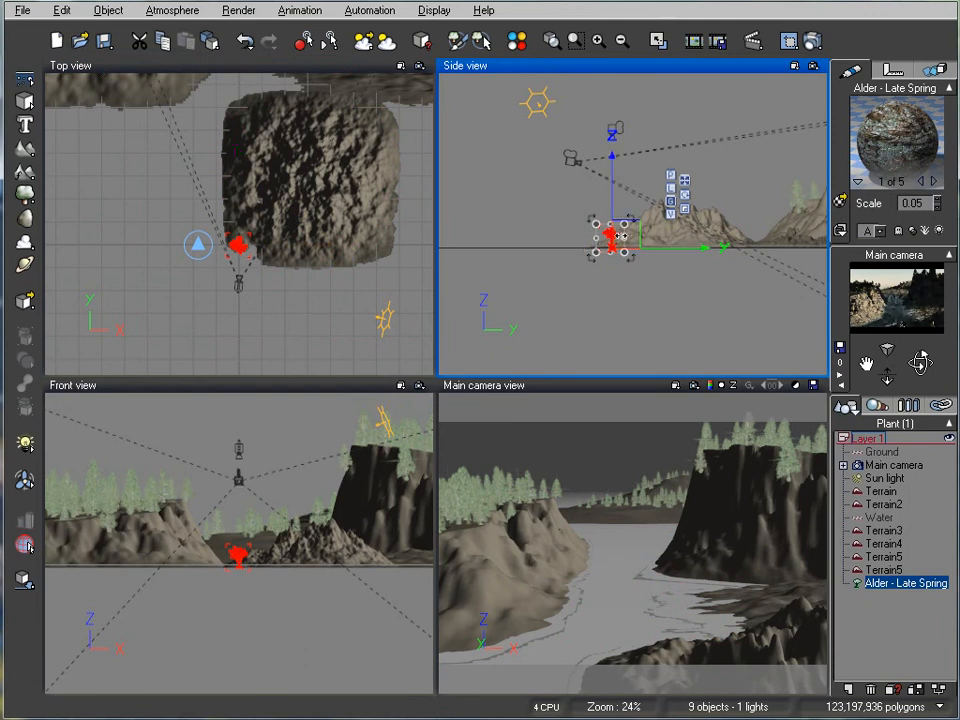
scroll(613, 266, up, 3)
drag(608, 246, 607, 158)
right_drag(271, 312, 333, 313)
drag(325, 245, 345, 270)
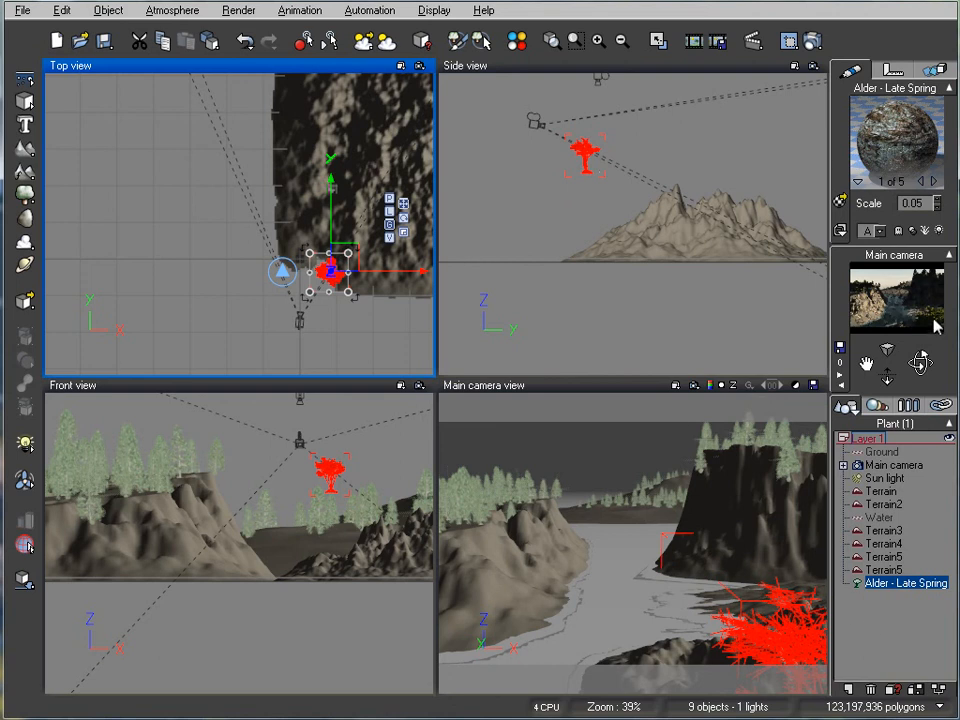
right_drag(590, 157, 620, 211)
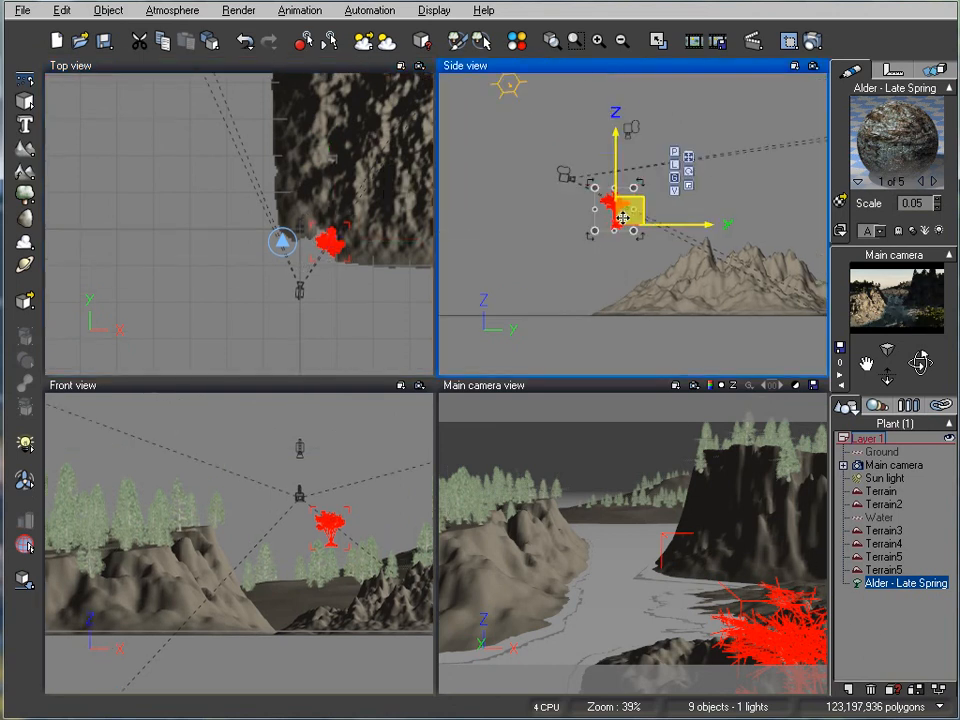
drag(625, 209, 620, 210)
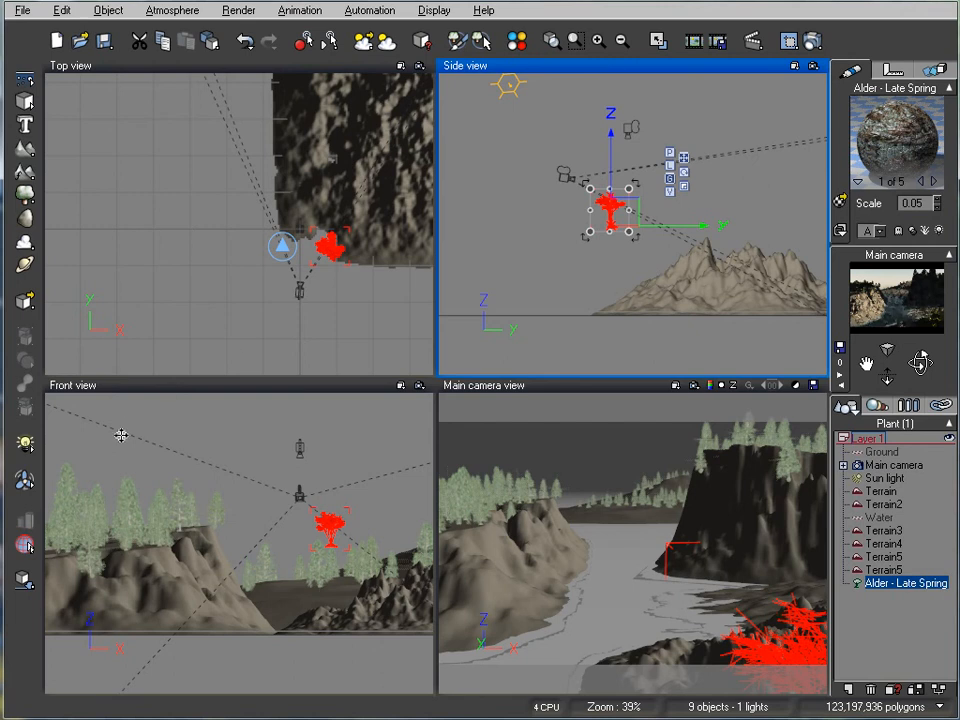
Step: Add a second Alder - Late Spring plant and raise it beside the first one in the camera's foreground
click(24, 193)
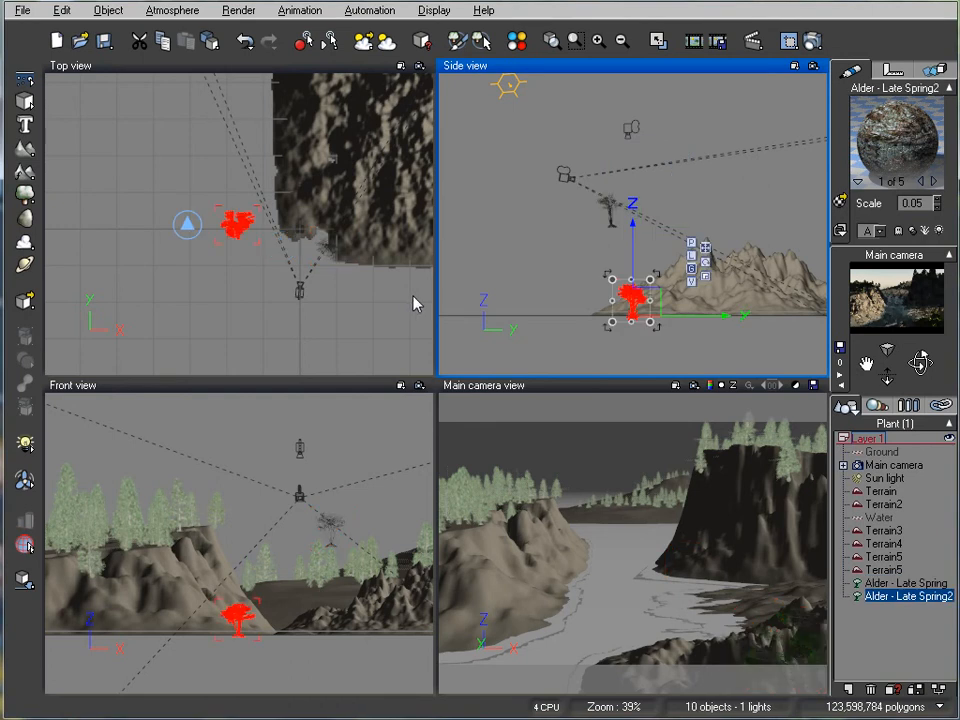
right_drag(243, 222, 121, 246)
drag(135, 234, 220, 254)
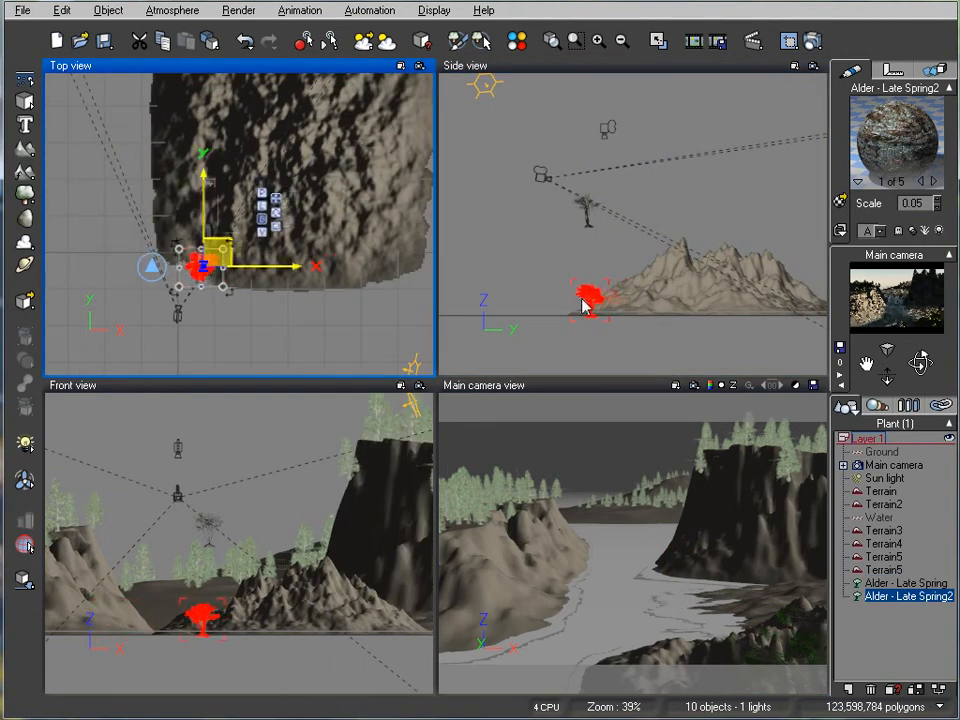
click(576, 306)
drag(578, 306, 590, 229)
right_drag(278, 209, 313, 216)
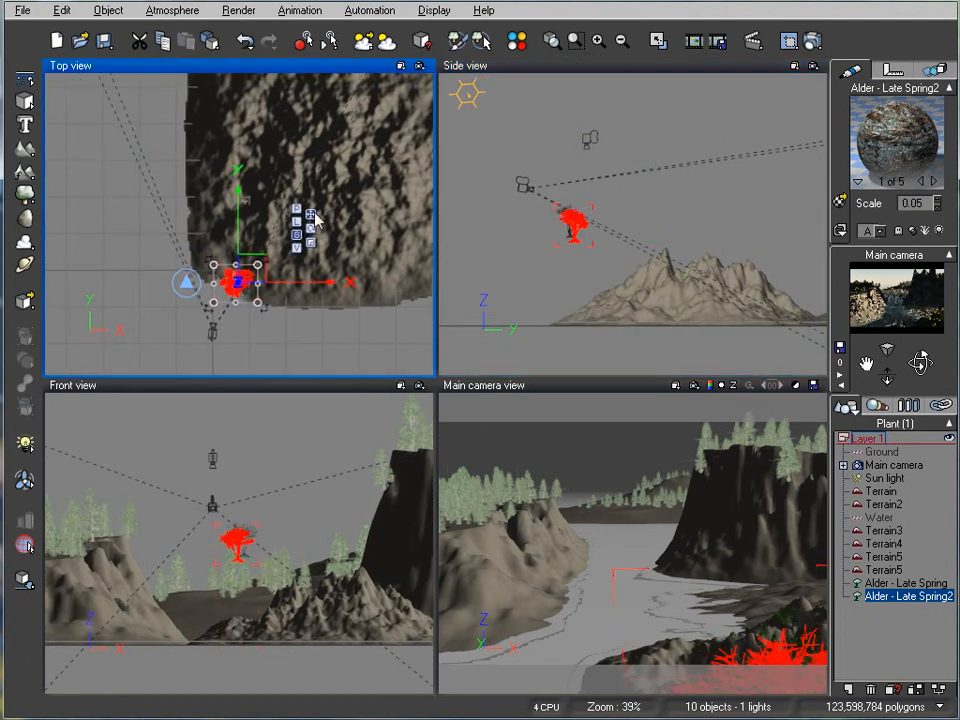
mouse_move(245, 278)
mouse_down()
mouse_move(238, 271)
mouse_move(243, 279)
mouse_up()
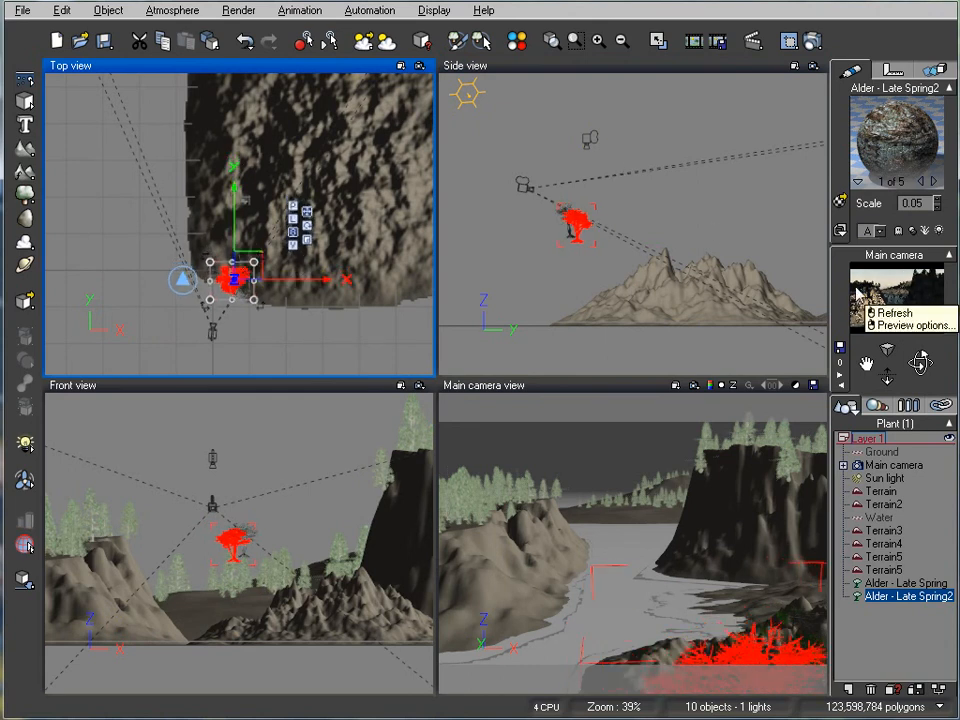
Step: Load the Animated Godrays atmosphere from the Godrays effects collection
click(152, 12)
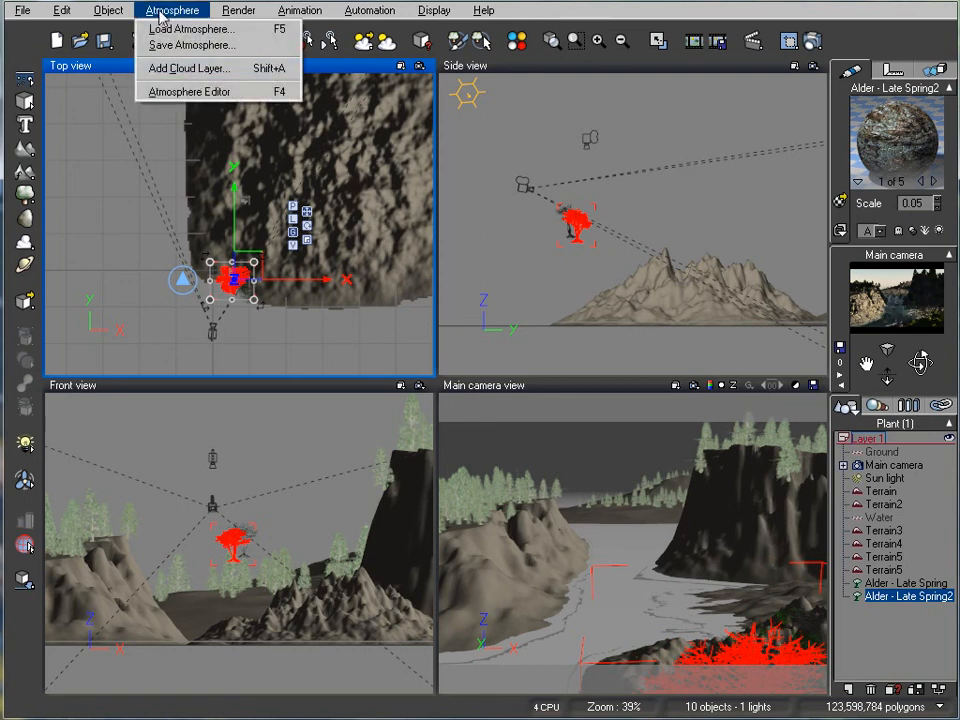
click(158, 27)
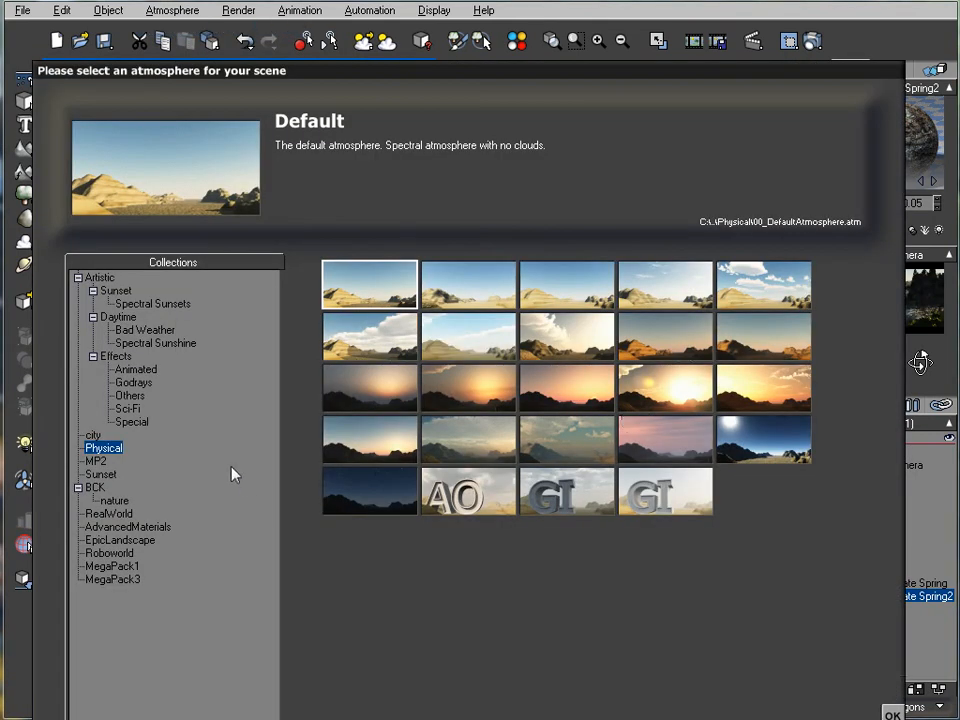
click(140, 385)
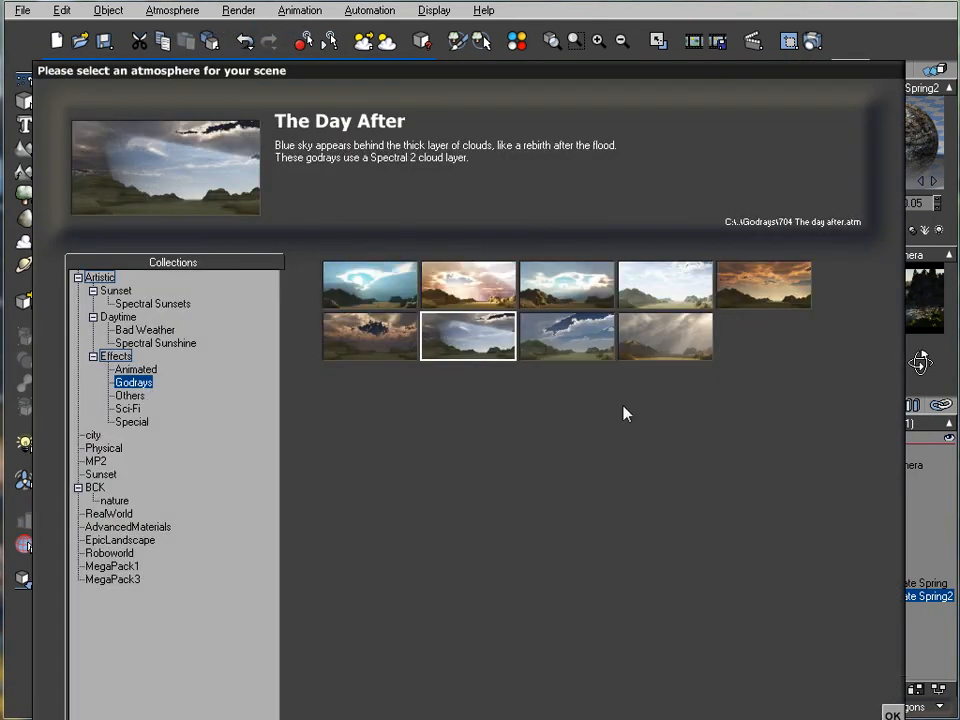
click(677, 330)
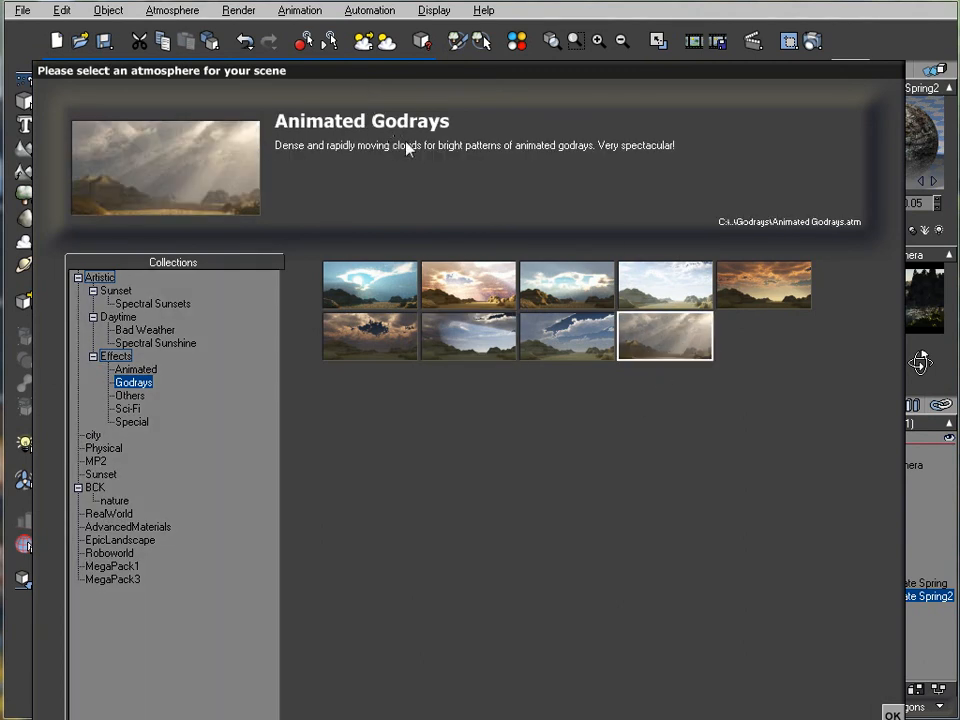
click(892, 713)
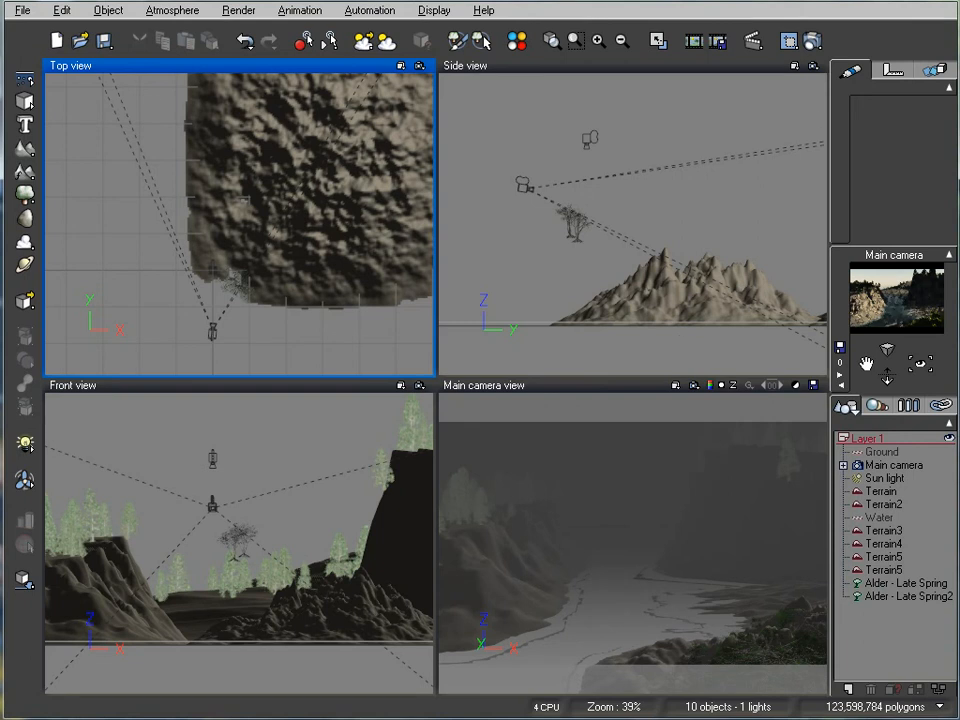
Step: Move the Sun light along negative X to beside the outer edge of the near left-hand terrain, and check the lighting in a test render
click(885, 478)
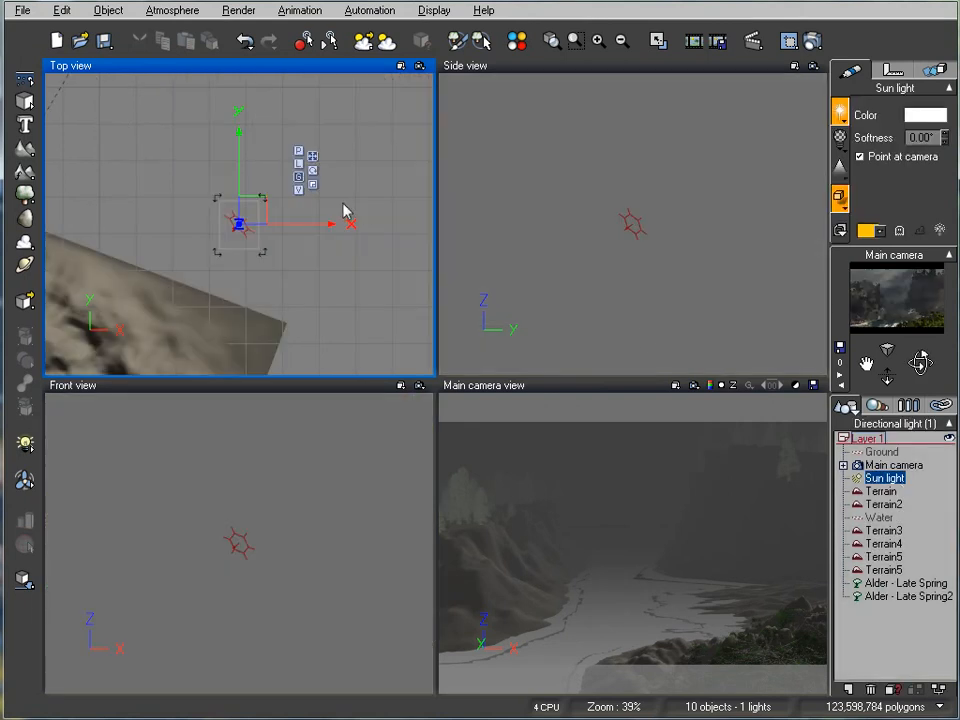
right_drag(270, 198, 391, 196)
scroll(315, 262, down, 4)
right_drag(373, 270, 459, 272)
scroll(321, 236, down, 3)
drag(330, 210, 78, 214)
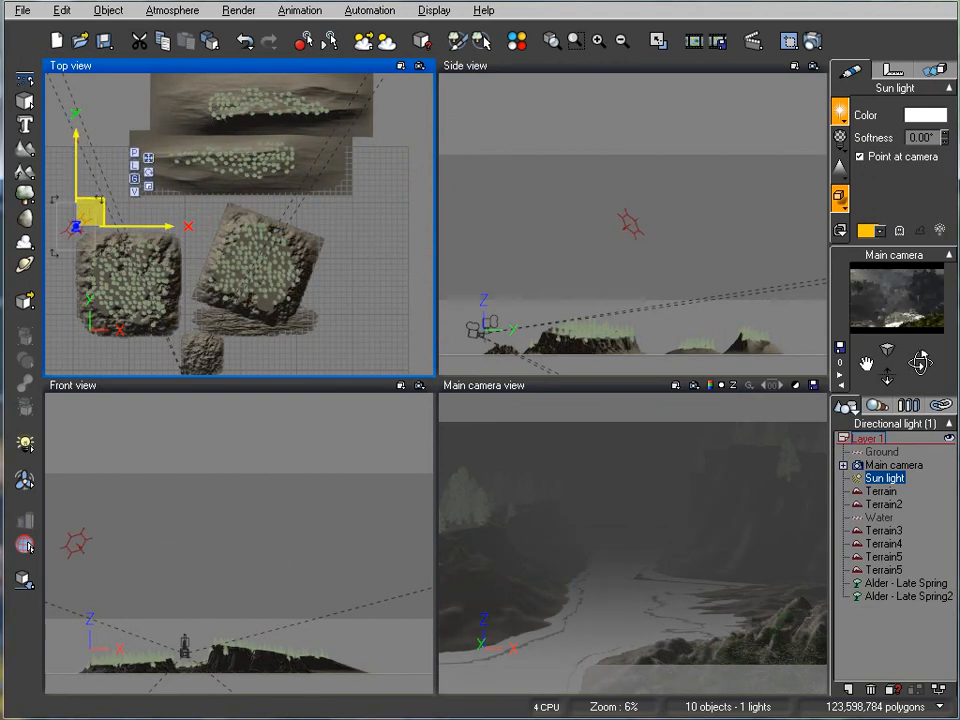
click(812, 42)
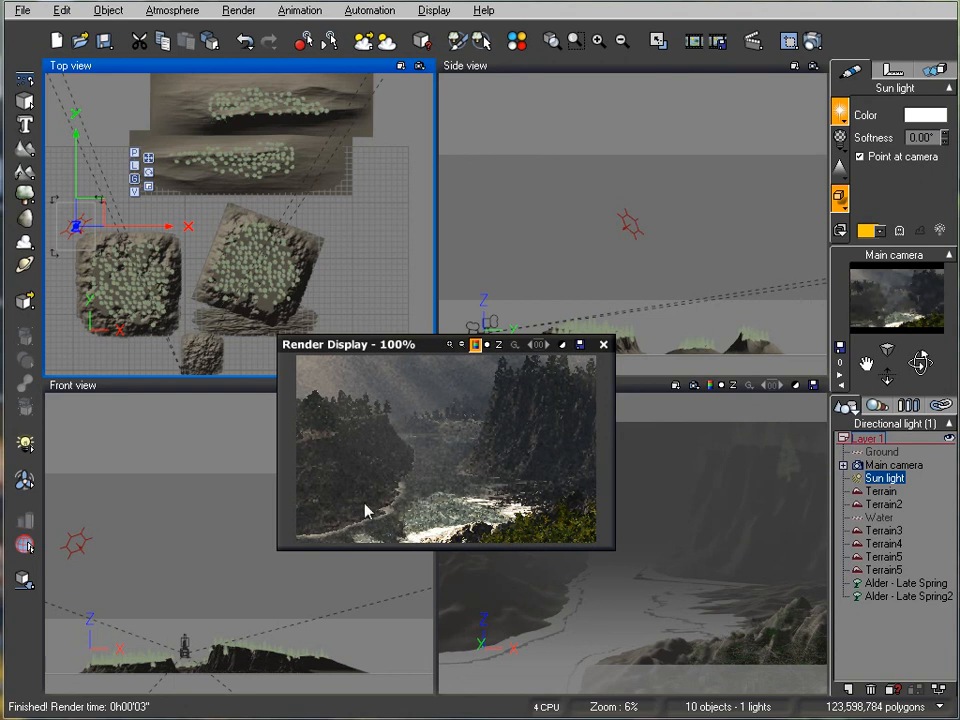
click(603, 344)
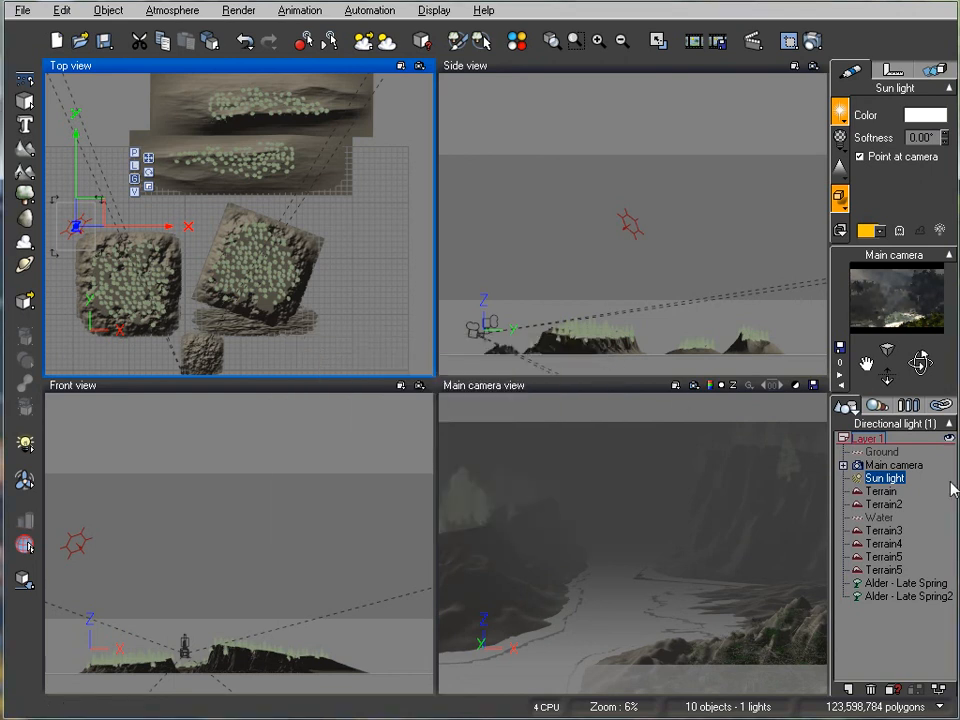
Step: Enable the shadow map for the Sun light, keeping ray-traced hard shadows, and check the result in a test render
right_click(893, 484)
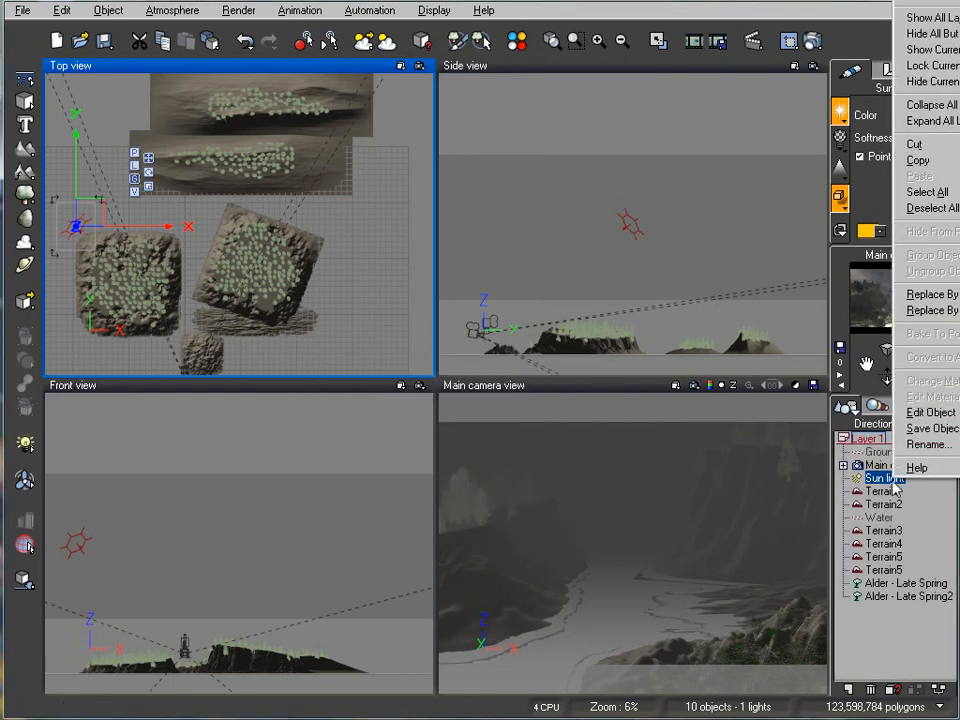
click(933, 413)
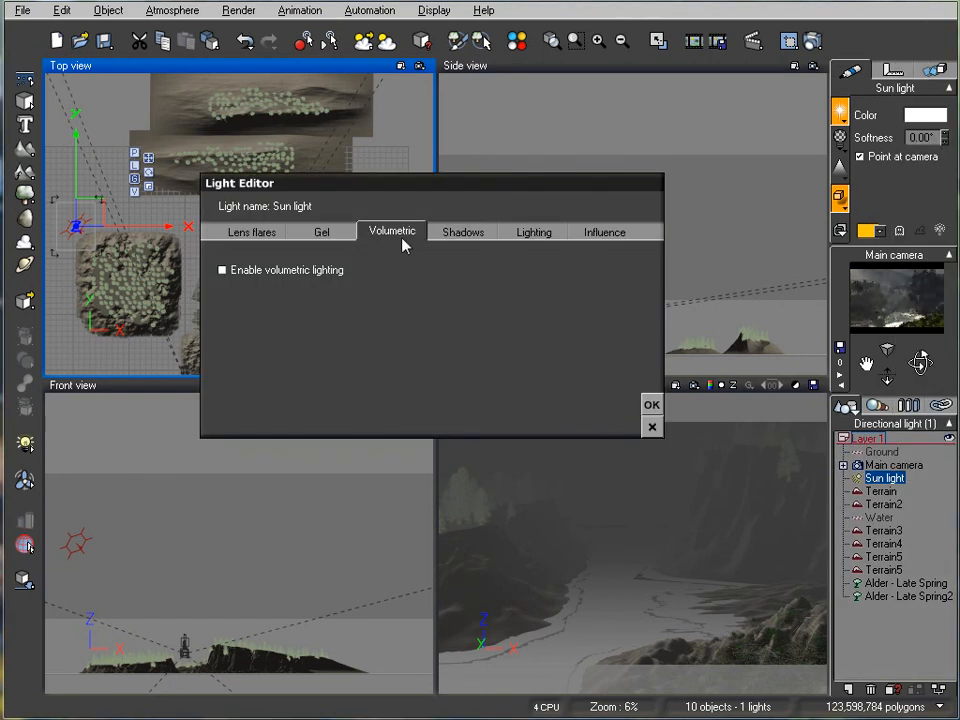
click(462, 236)
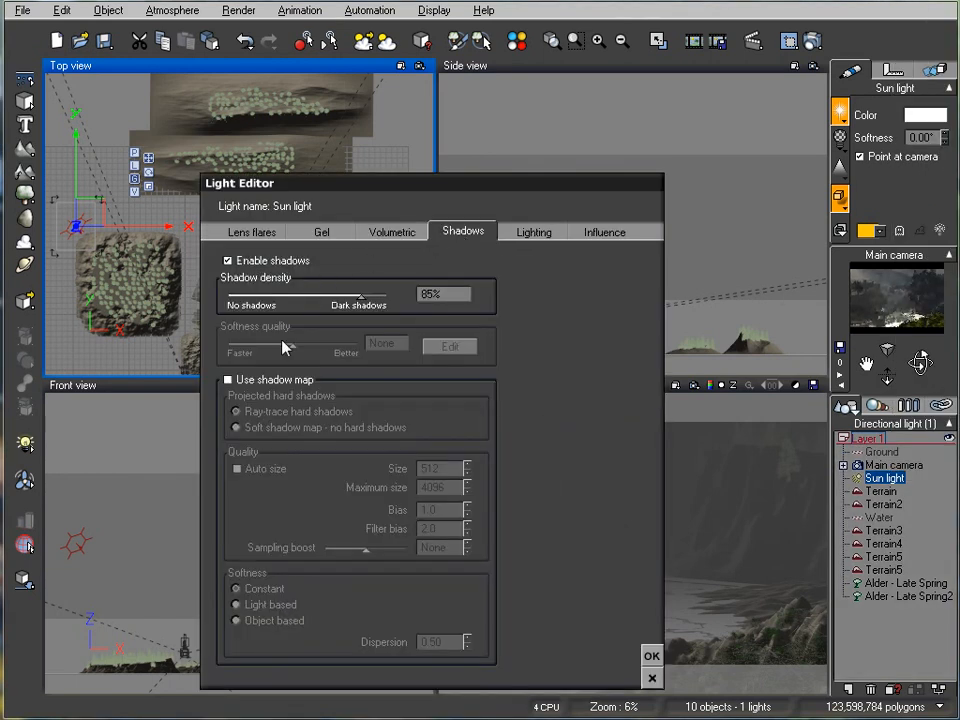
click(232, 380)
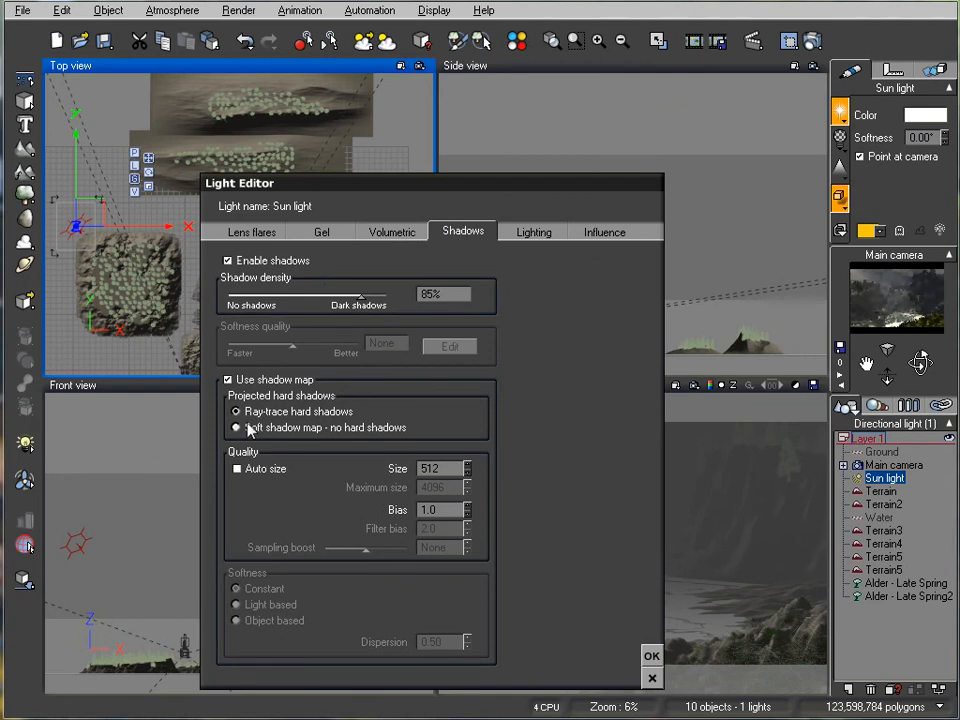
click(651, 655)
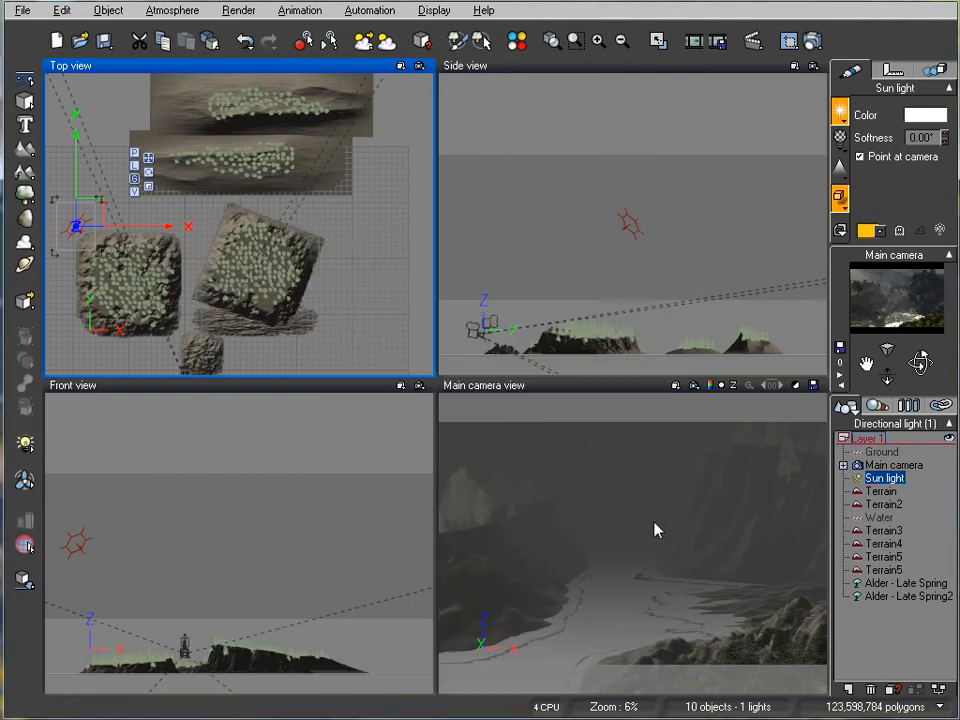
click(818, 43)
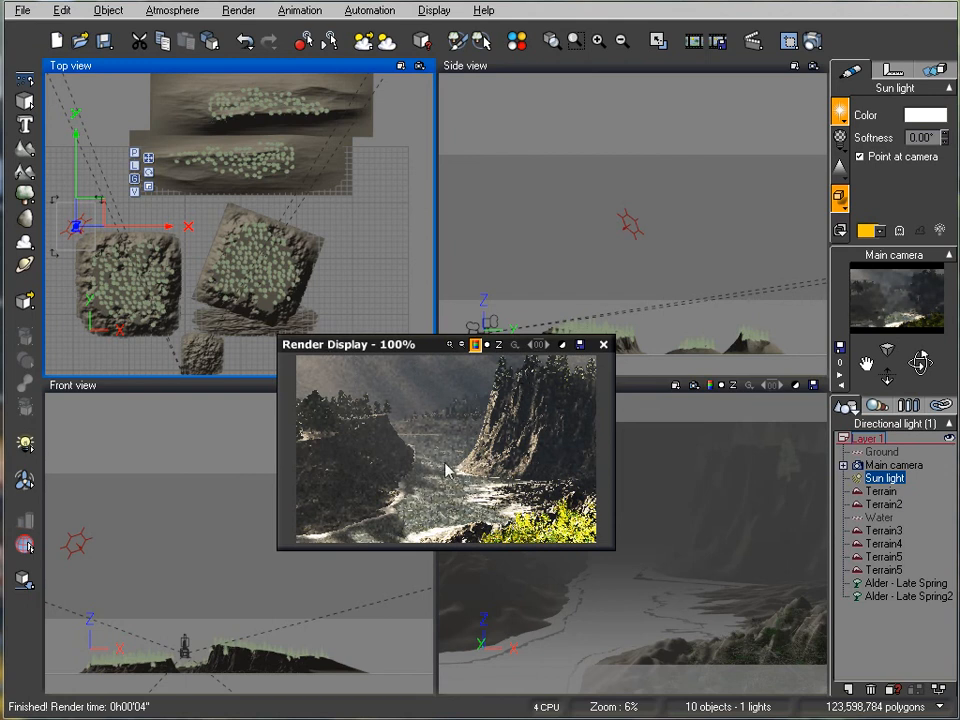
click(602, 345)
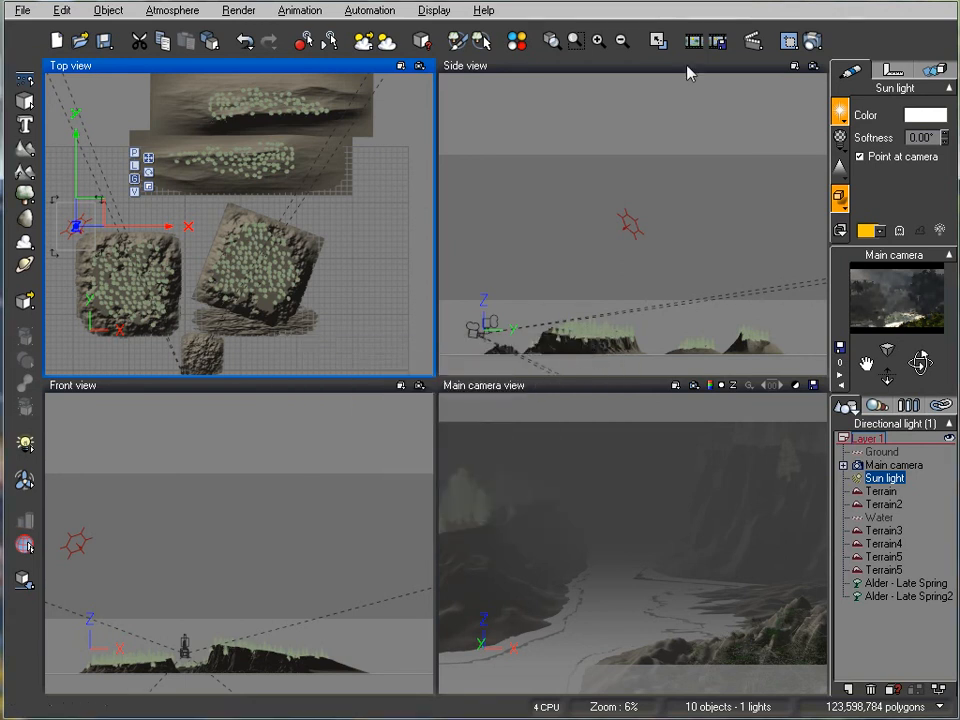
Step: Render the scene to screen at Final quality and 640x400 resolution
click(810, 41)
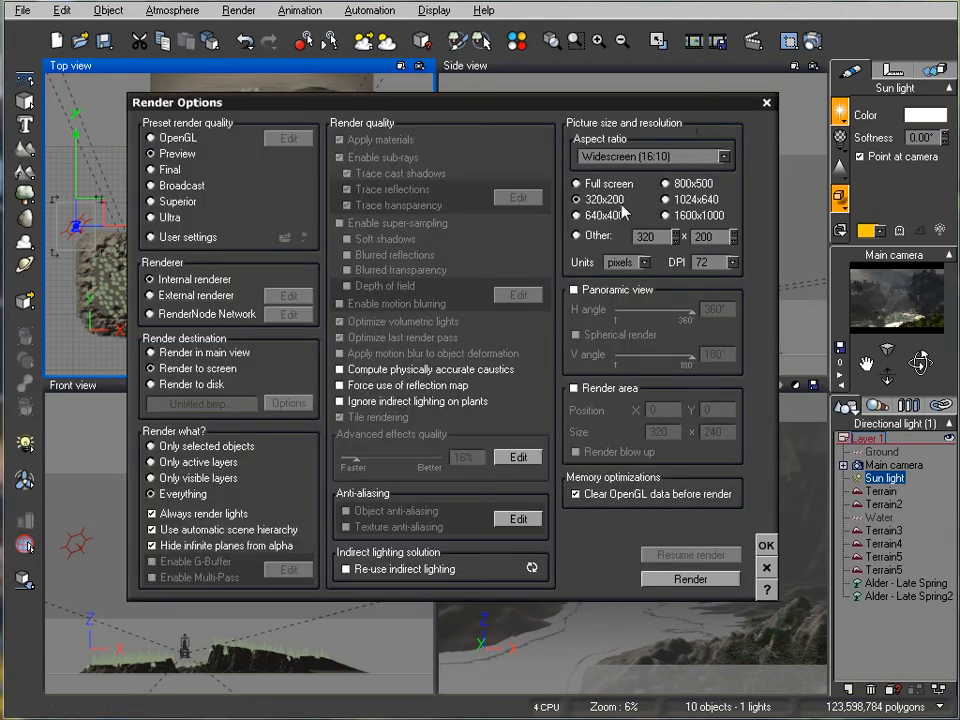
click(178, 171)
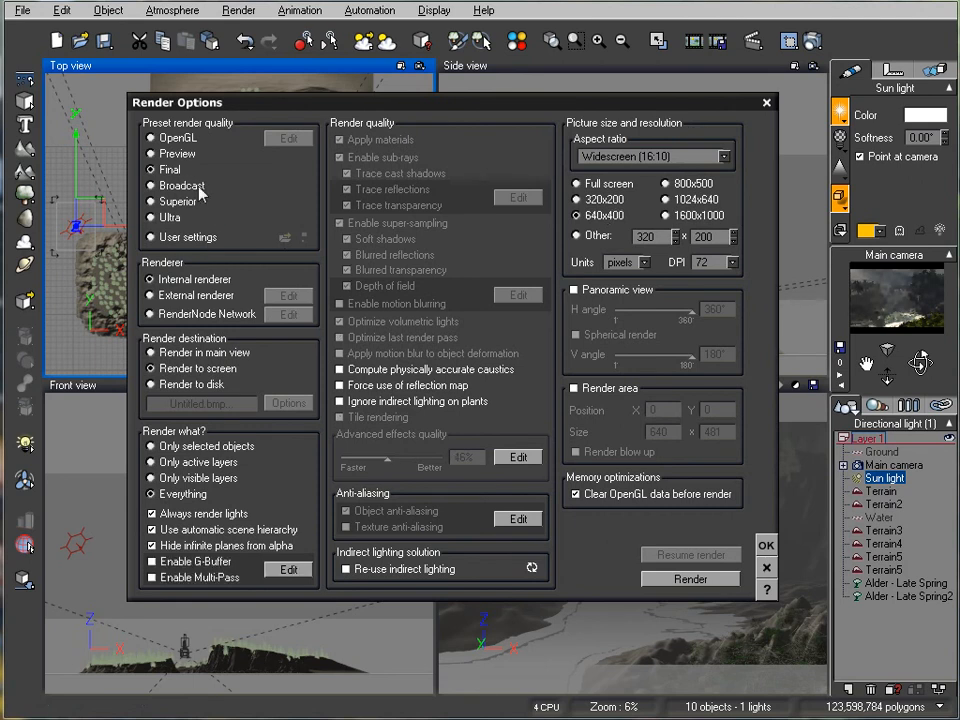
click(690, 579)
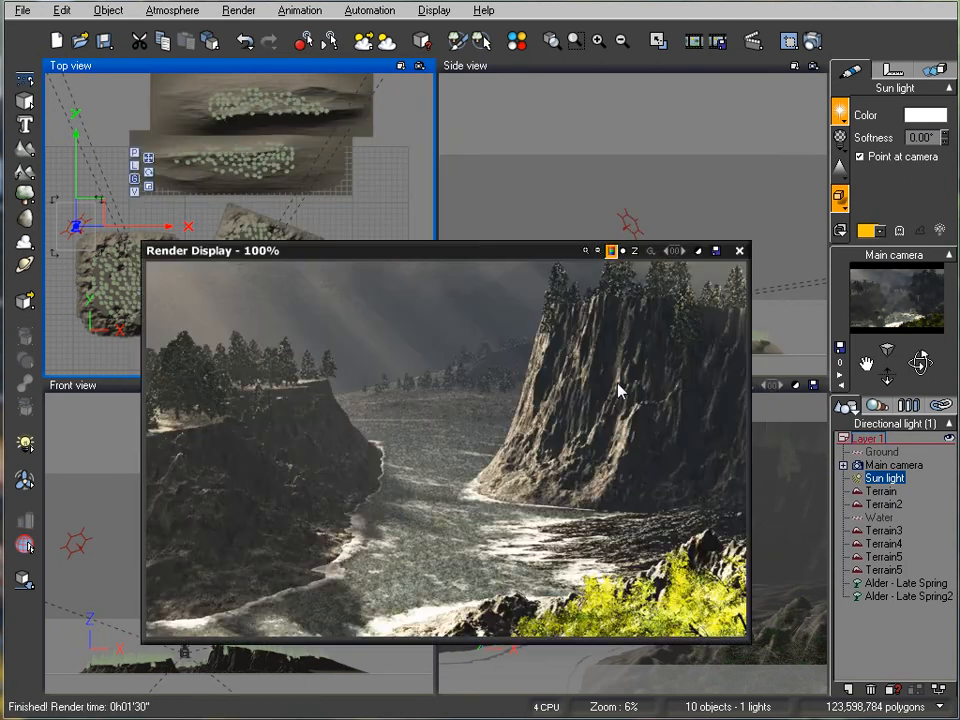